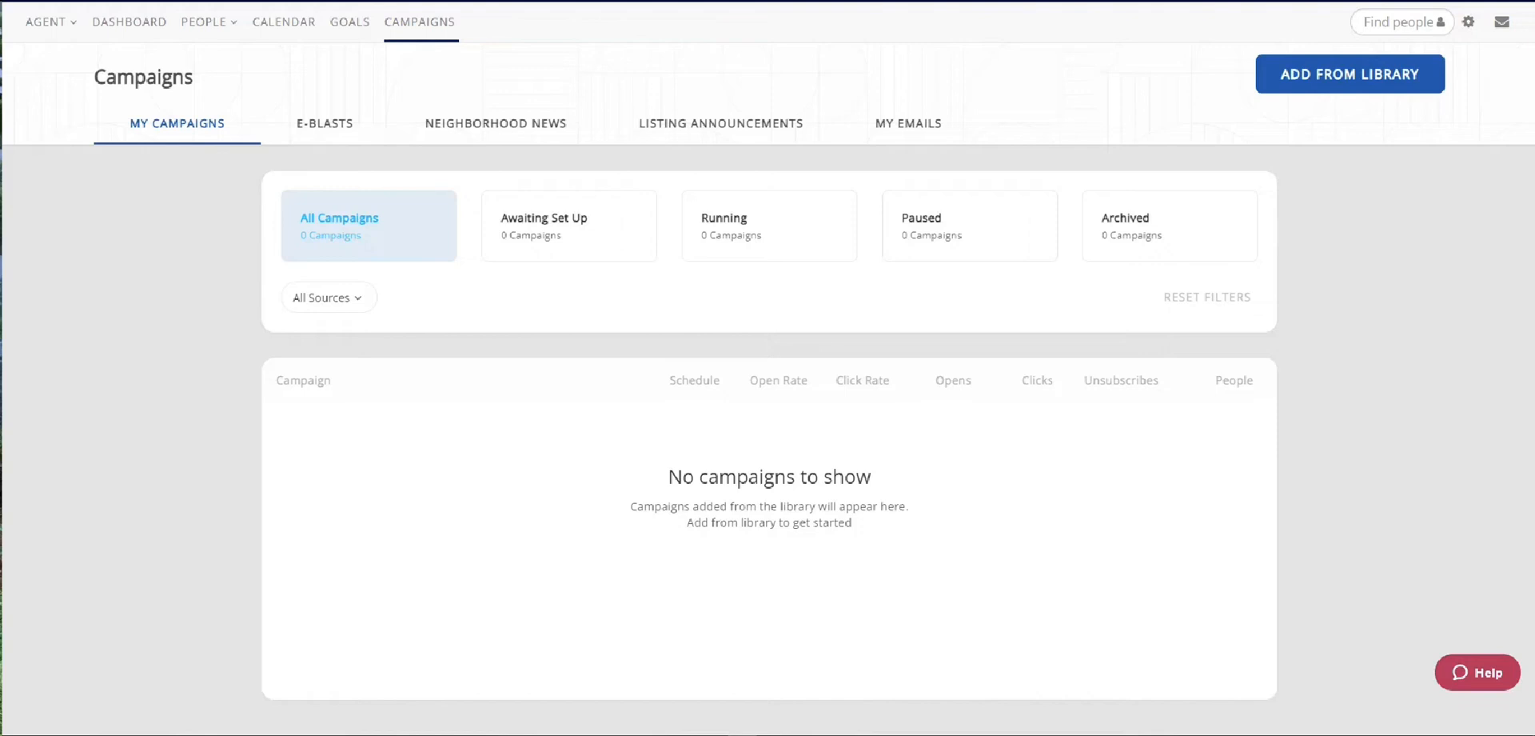
# - Add the "Start A New E-Blast Here" e-blast from the library to the campaigns and return to the E-blasts list
pyautogui.click(324, 132)
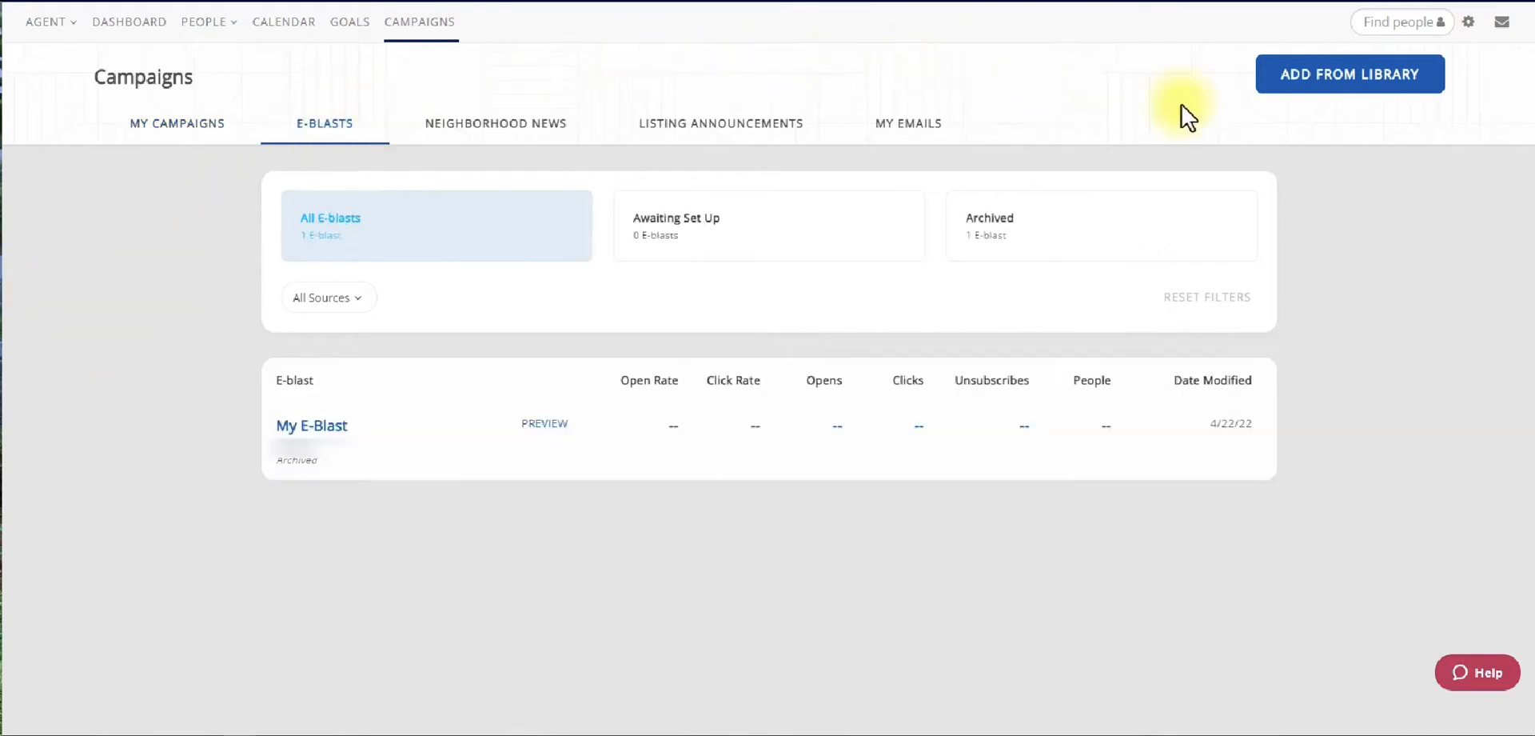
pyautogui.click(1365, 91)
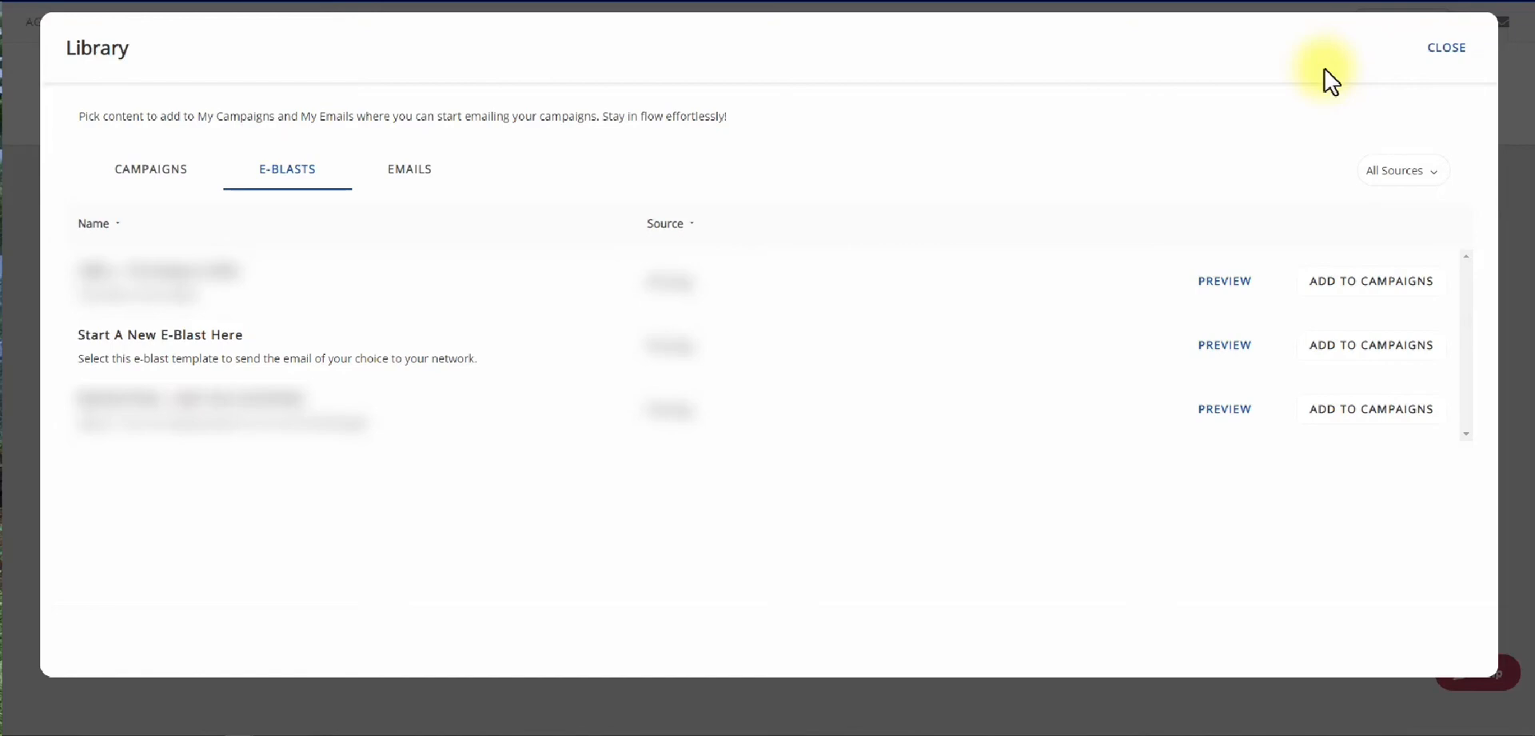
pyautogui.click(1405, 364)
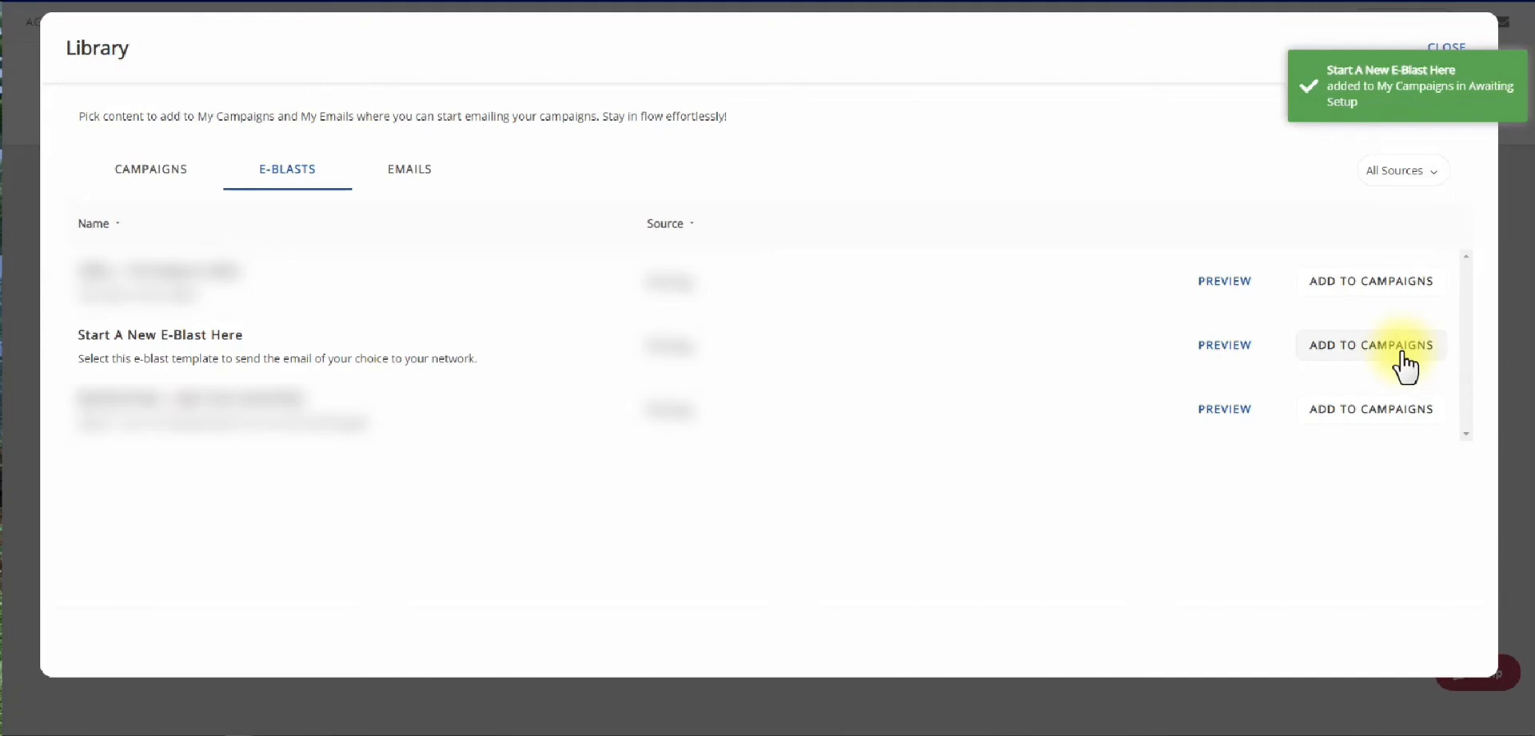
pyautogui.click(1455, 53)
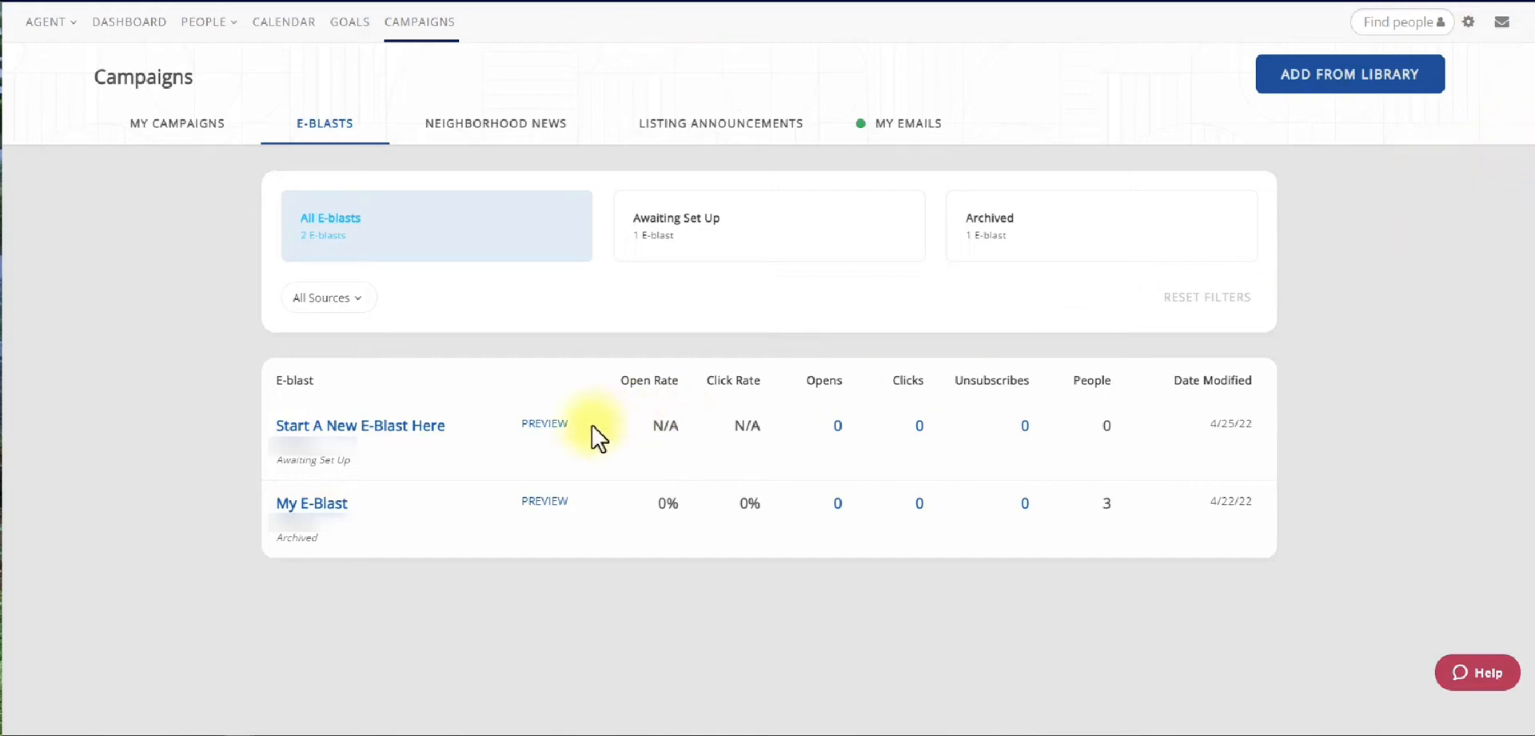
# - Check the setup of the "Start A New E-Blast Here" e-blast, and open the email it uses from My Emails
pyautogui.click(376, 436)
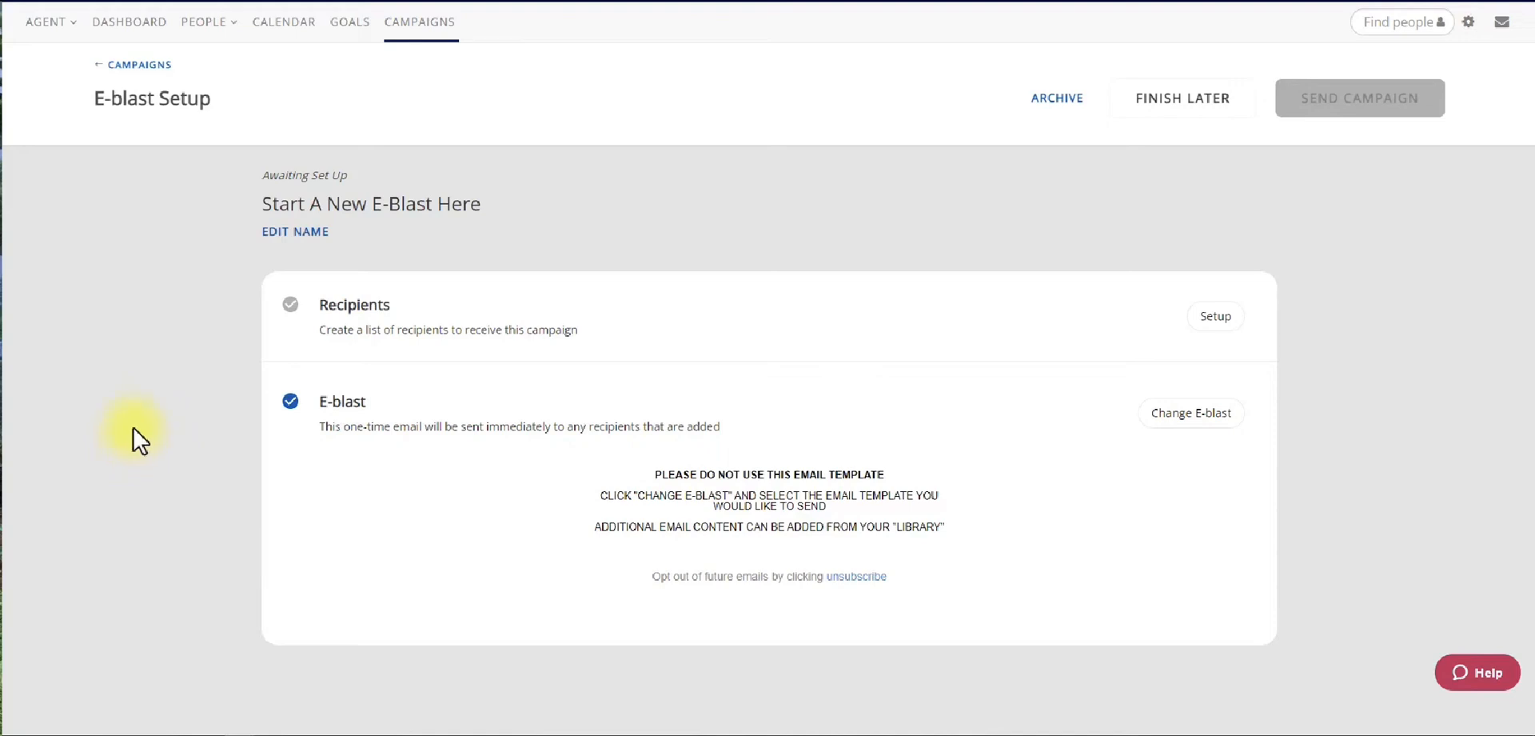
pyautogui.click(141, 72)
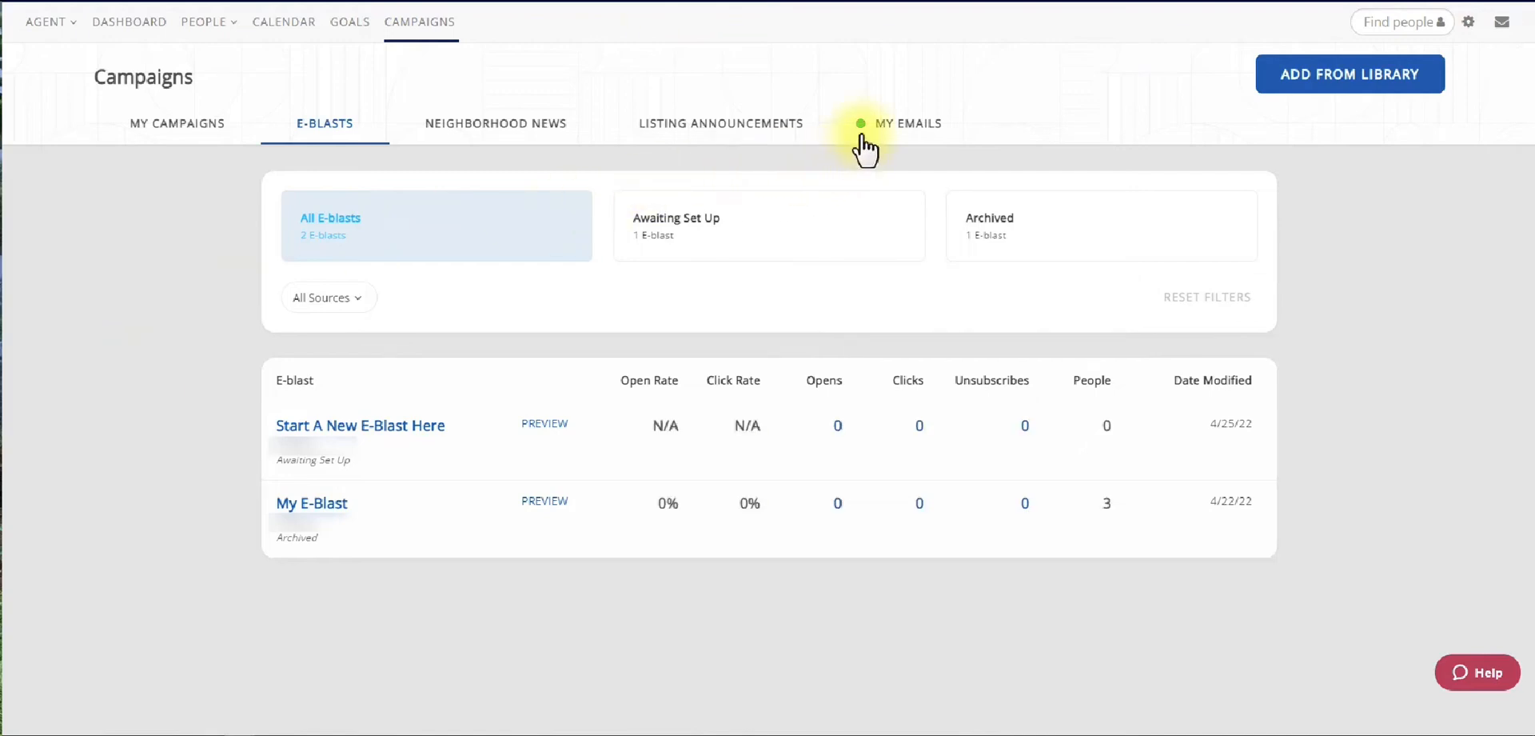
pyautogui.click(907, 143)
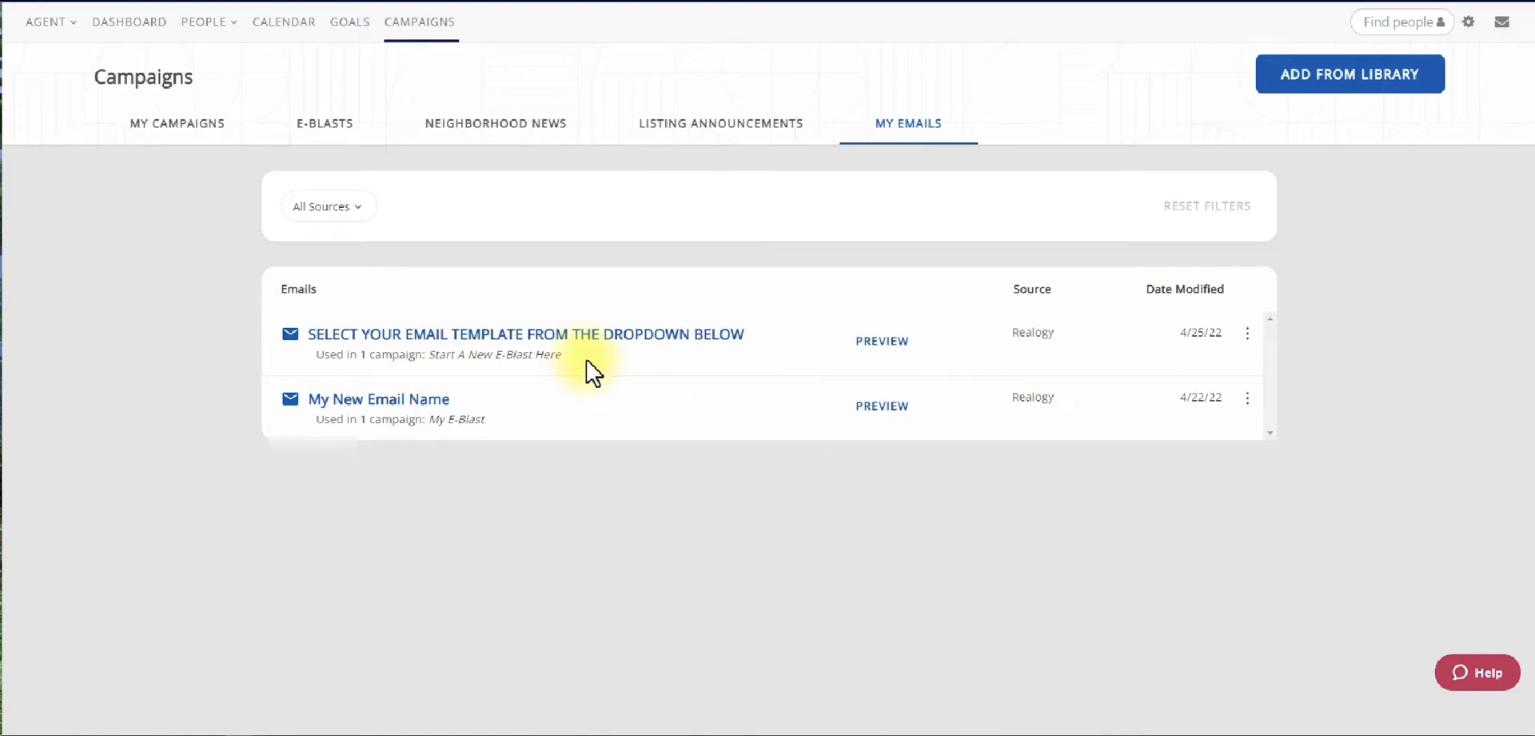
pyautogui.moveTo(315, 355); pyautogui.dragTo(568, 363)
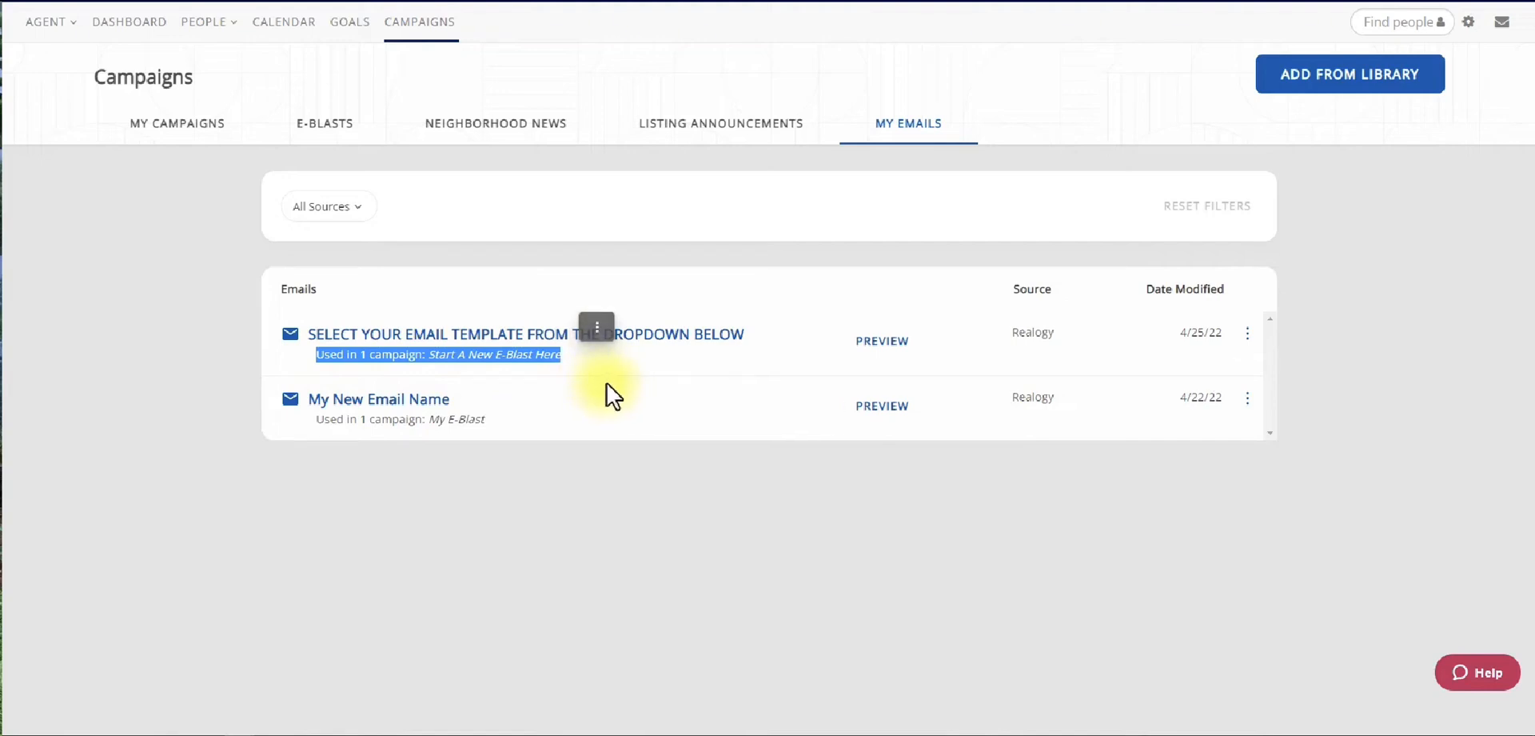
pyautogui.click(511, 346)
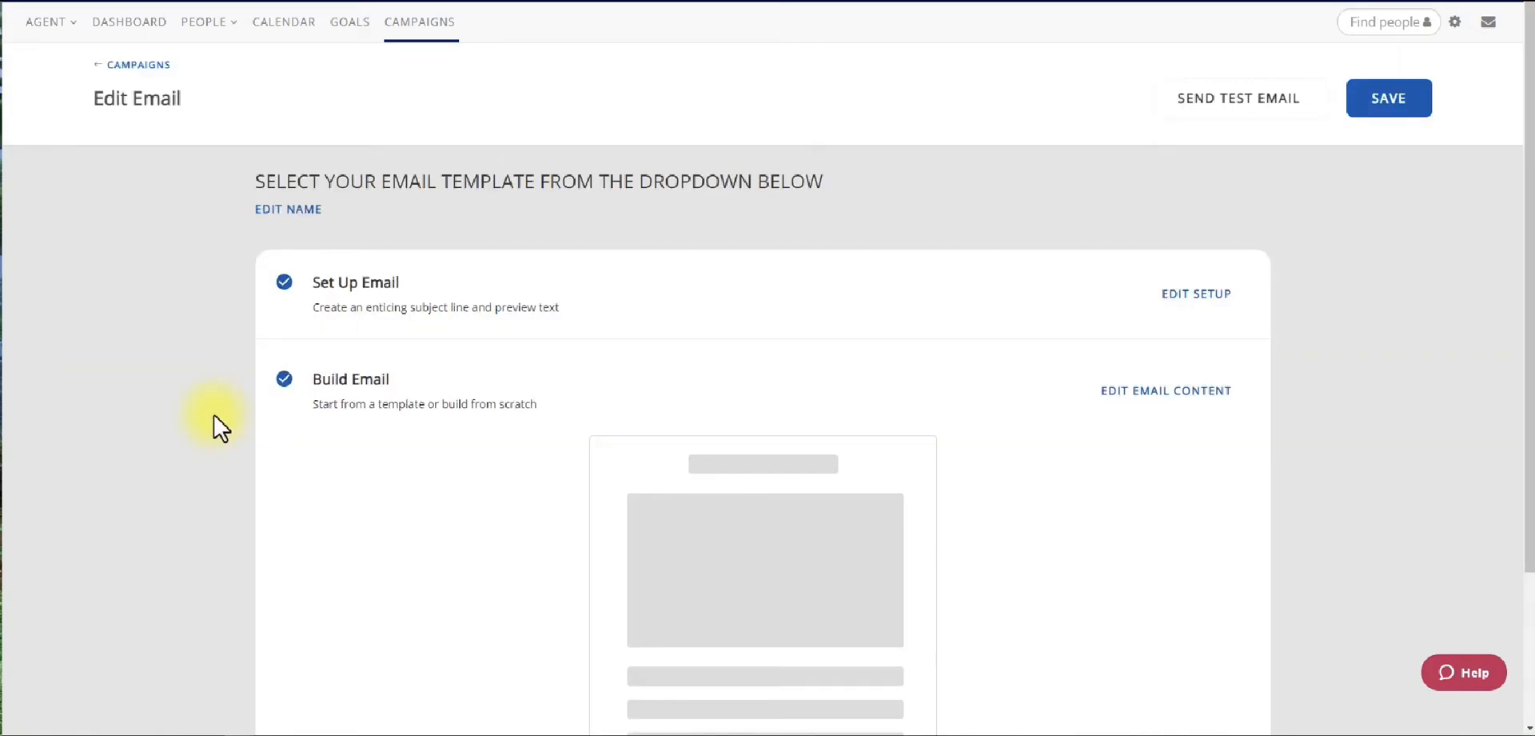
# - Rename the email as "My edited E-Blast Email" and save the name
pyautogui.click(289, 211)
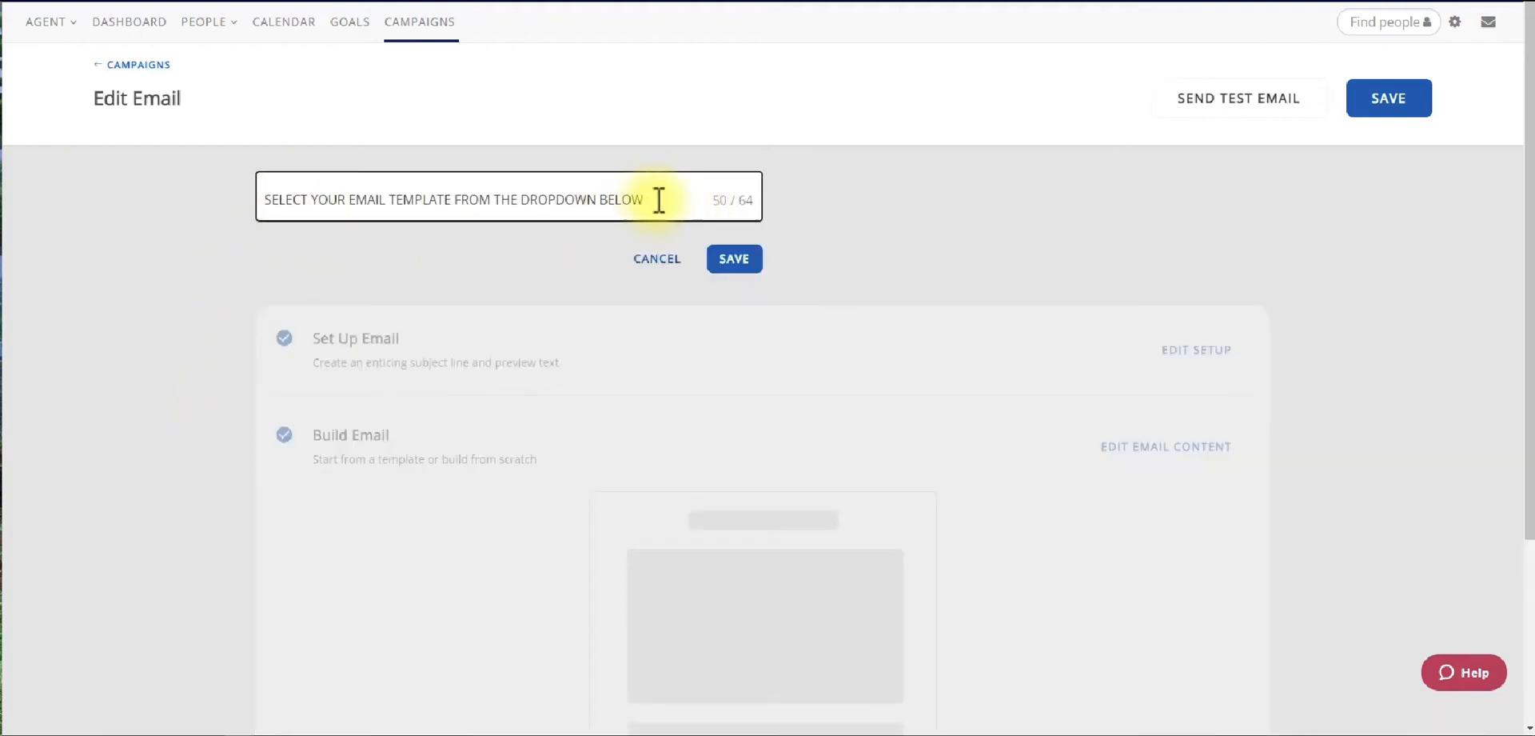
pyautogui.moveTo(659, 200); pyautogui.dragTo(239, 198)
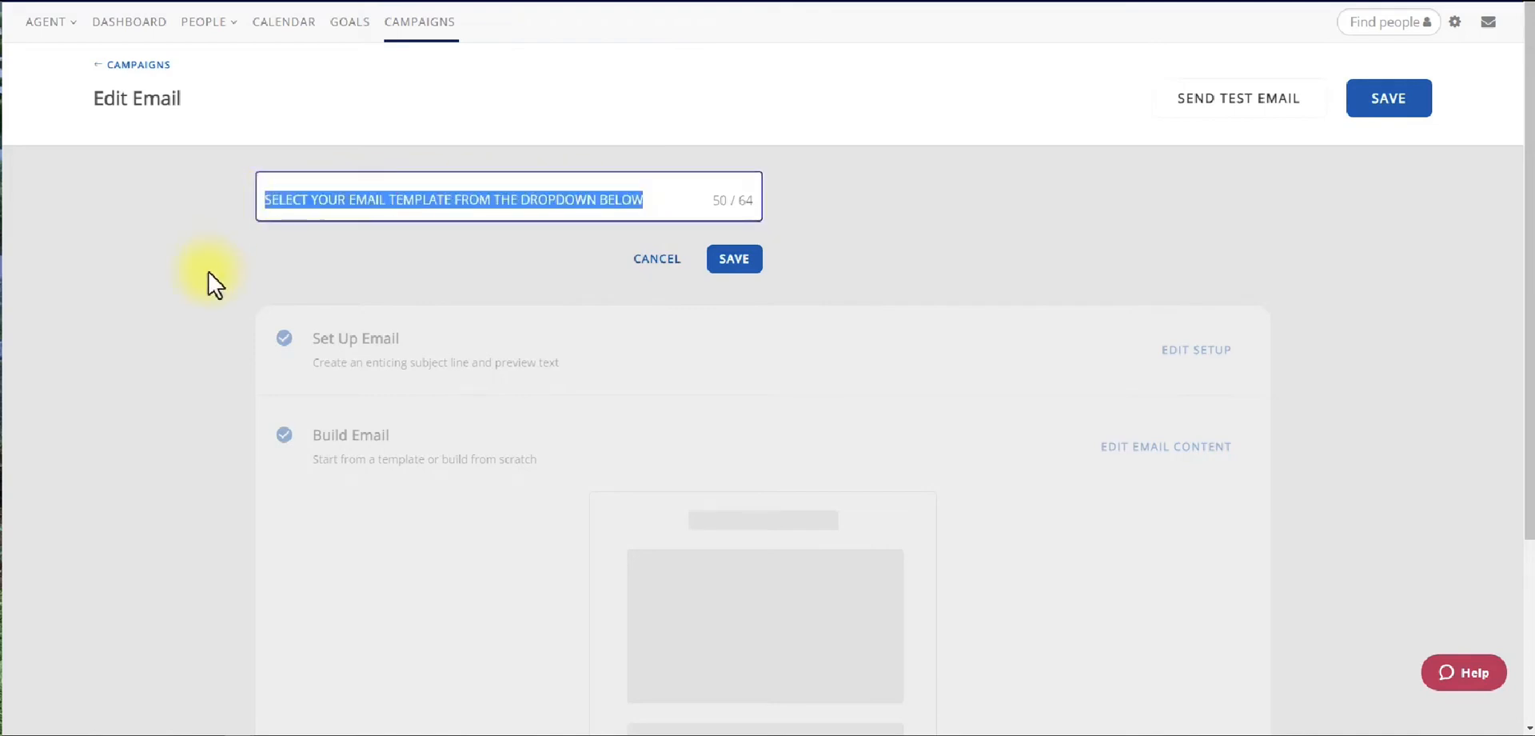
pyautogui.write('My e')
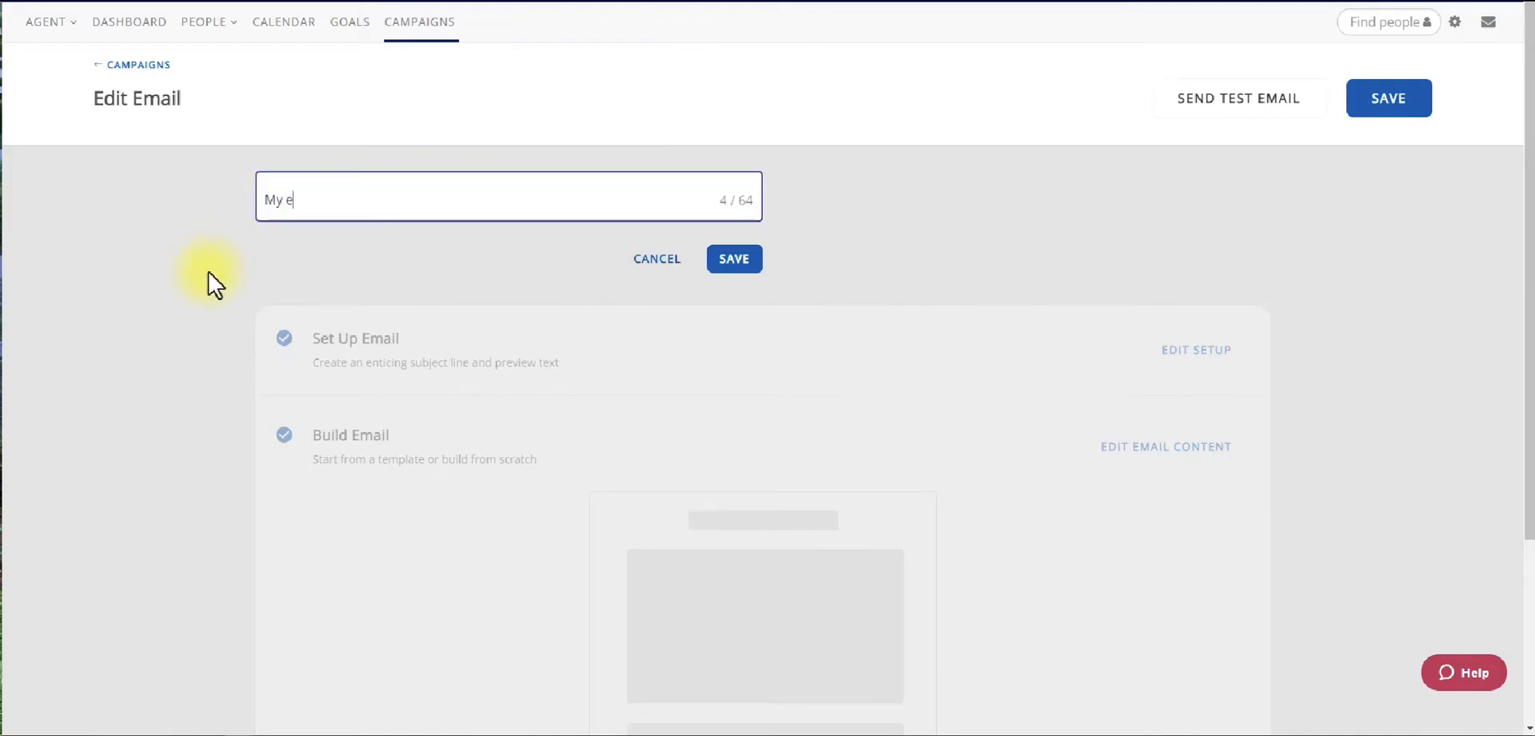
pyautogui.write('dited E-Blast Email')
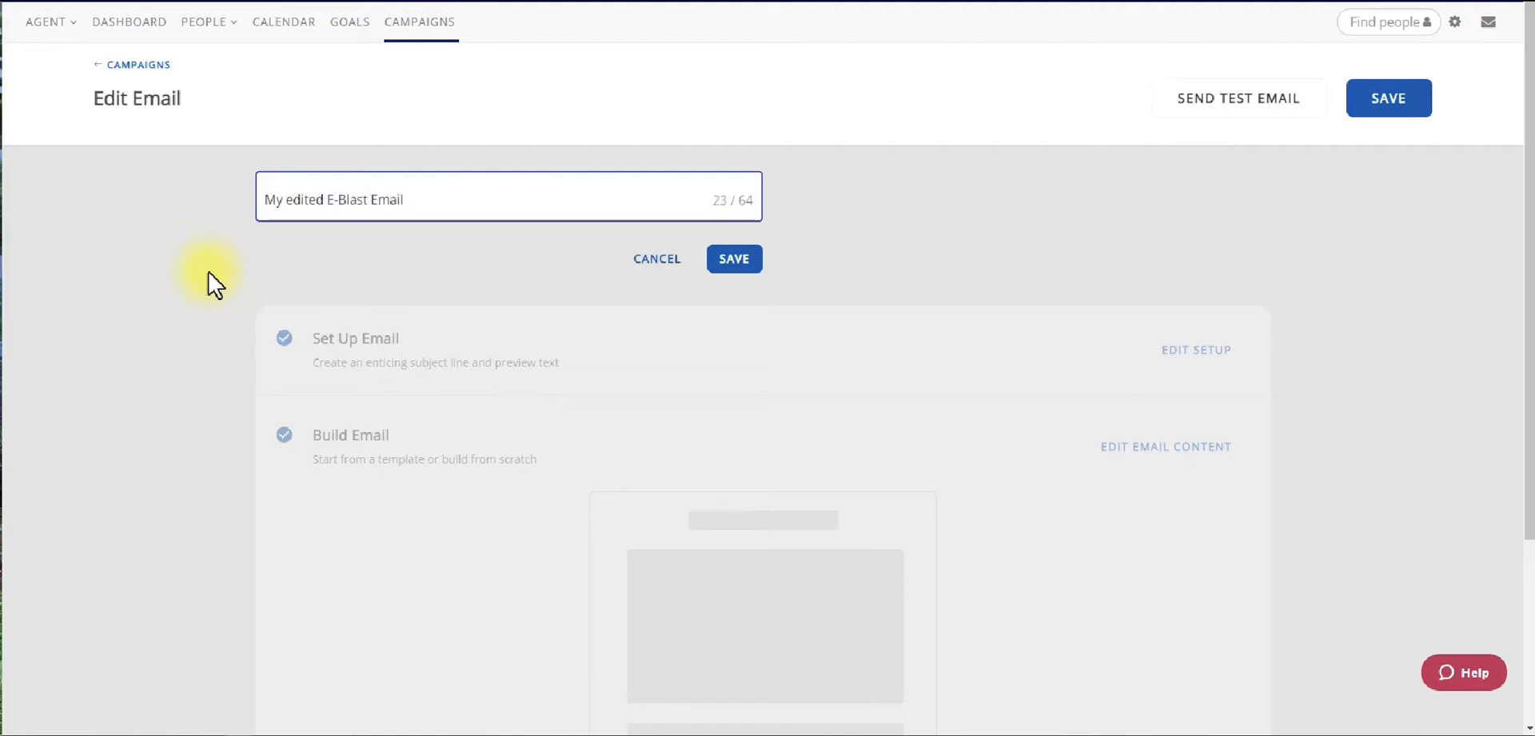
pyautogui.click(748, 263)
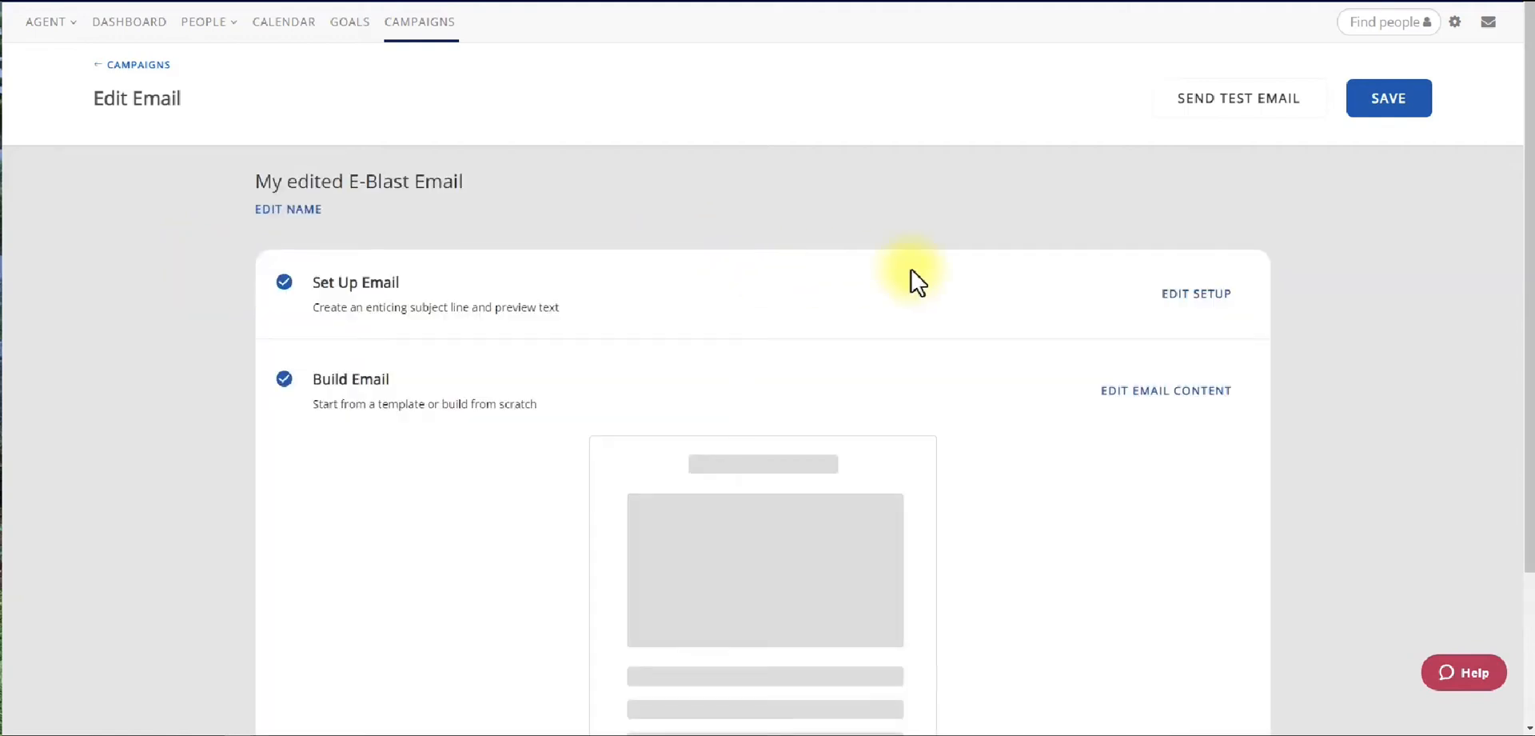
# - Open the email setup for editing and set the subject to "Open House this Weekend!"
pyautogui.click(1188, 308)
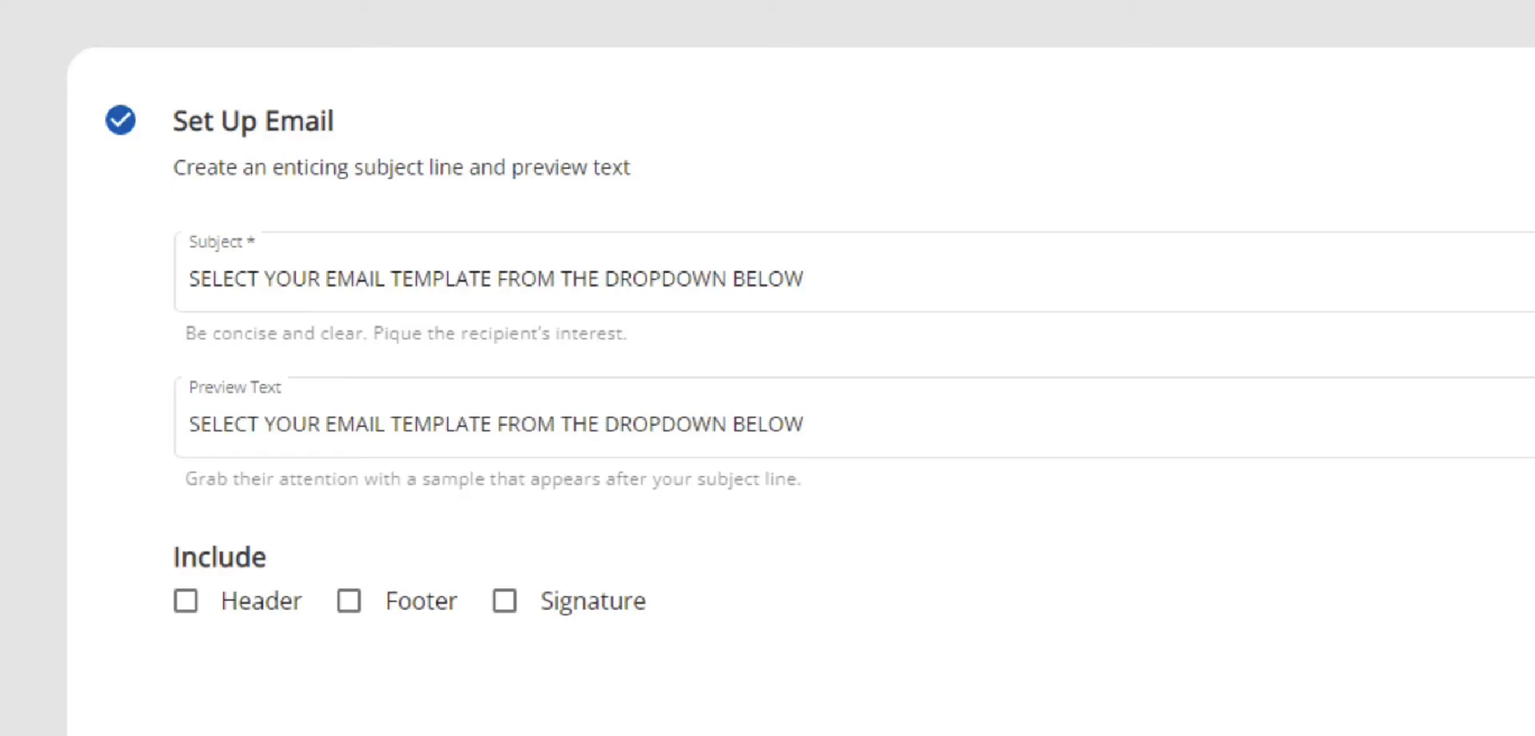
pyautogui.click(853, 271)
pyautogui.moveTo(832, 277); pyautogui.dragTo(76, 300)
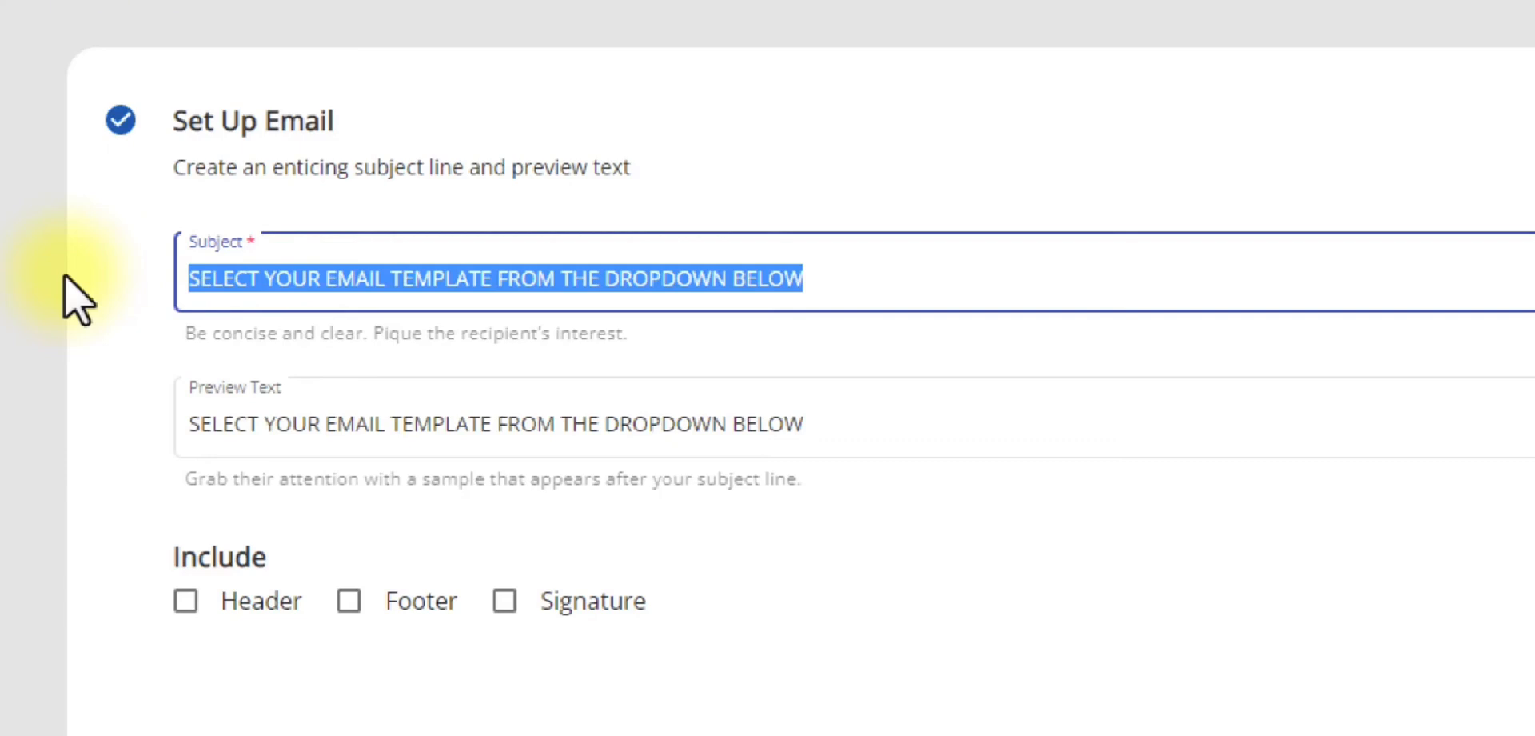
pyautogui.write('Op')
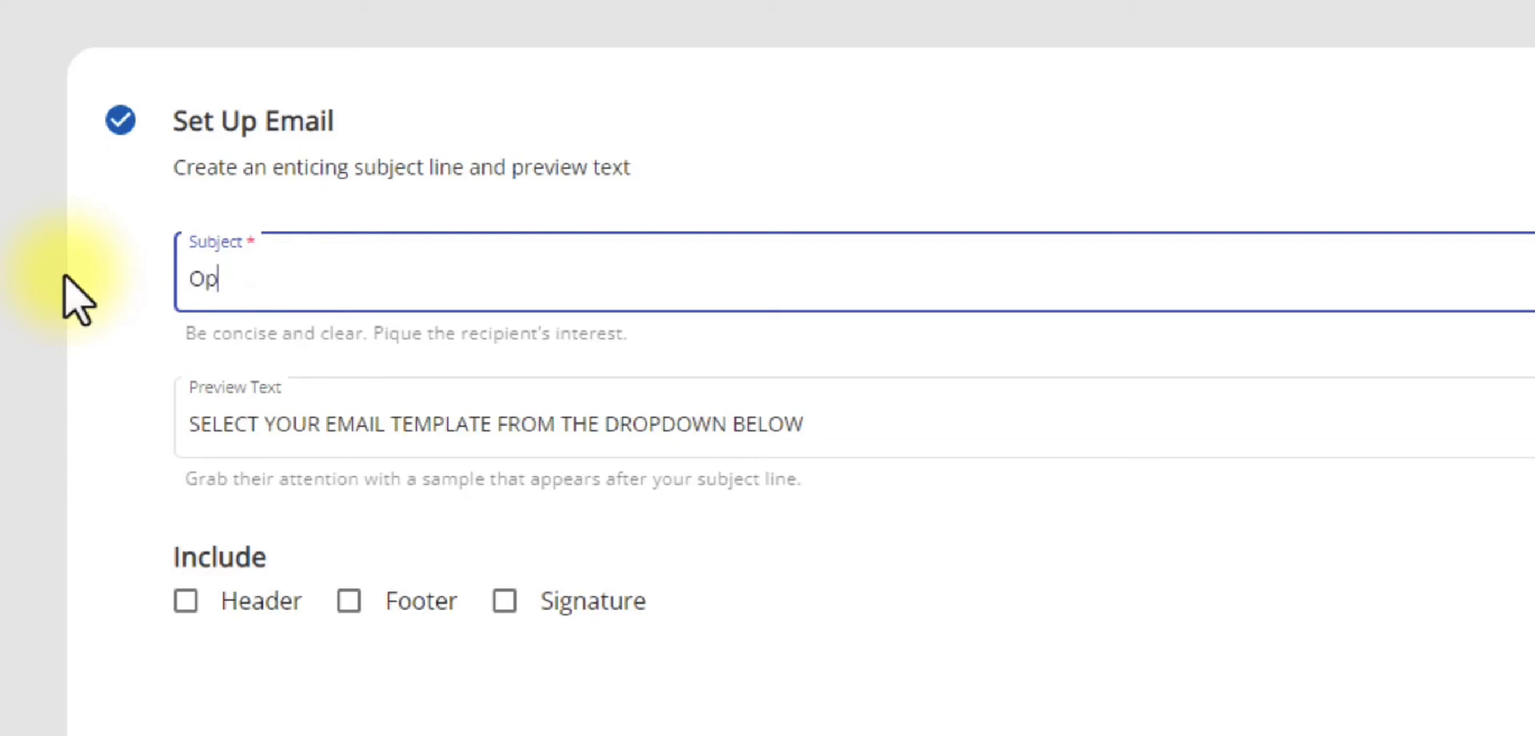
pyautogui.write('en House this Weekend')
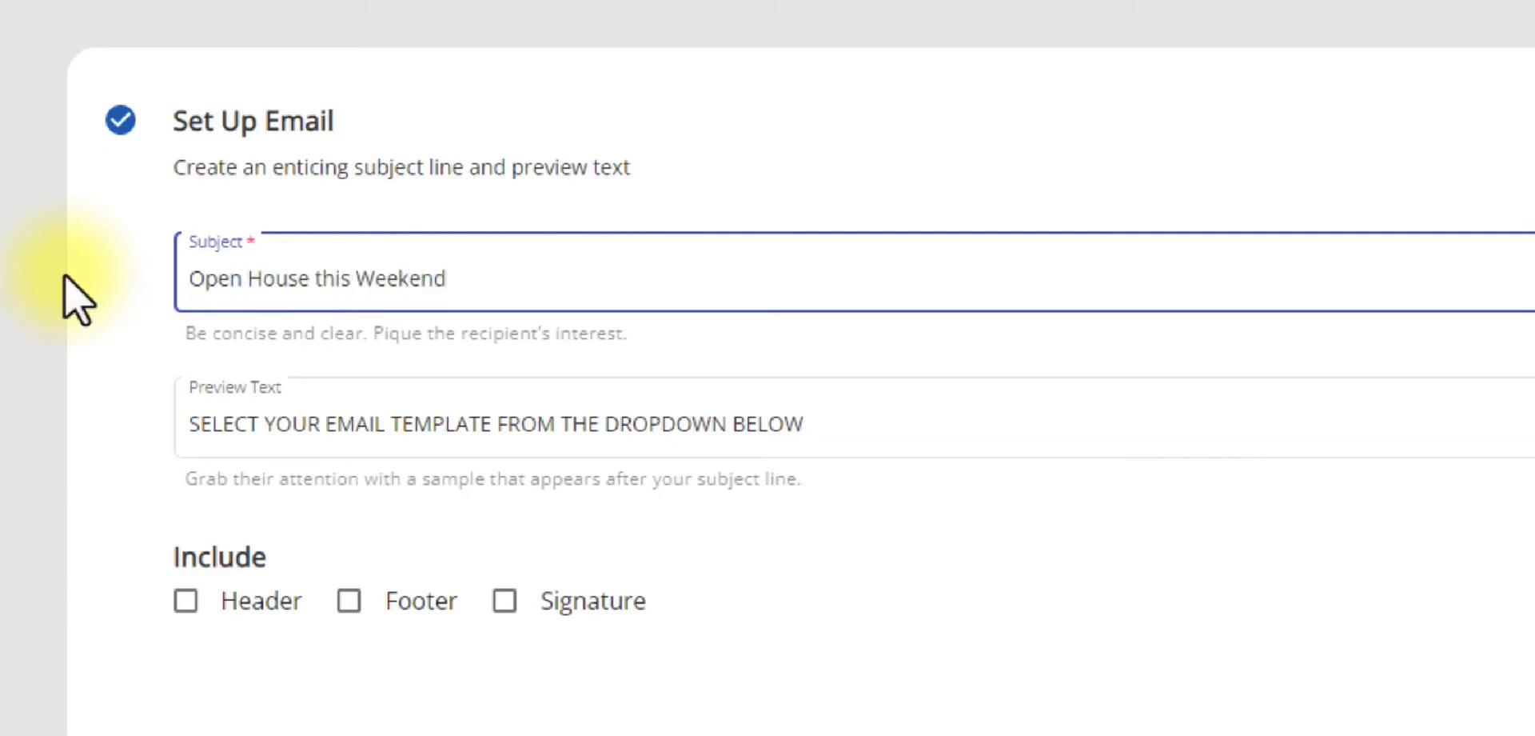
pyautogui.write('!')
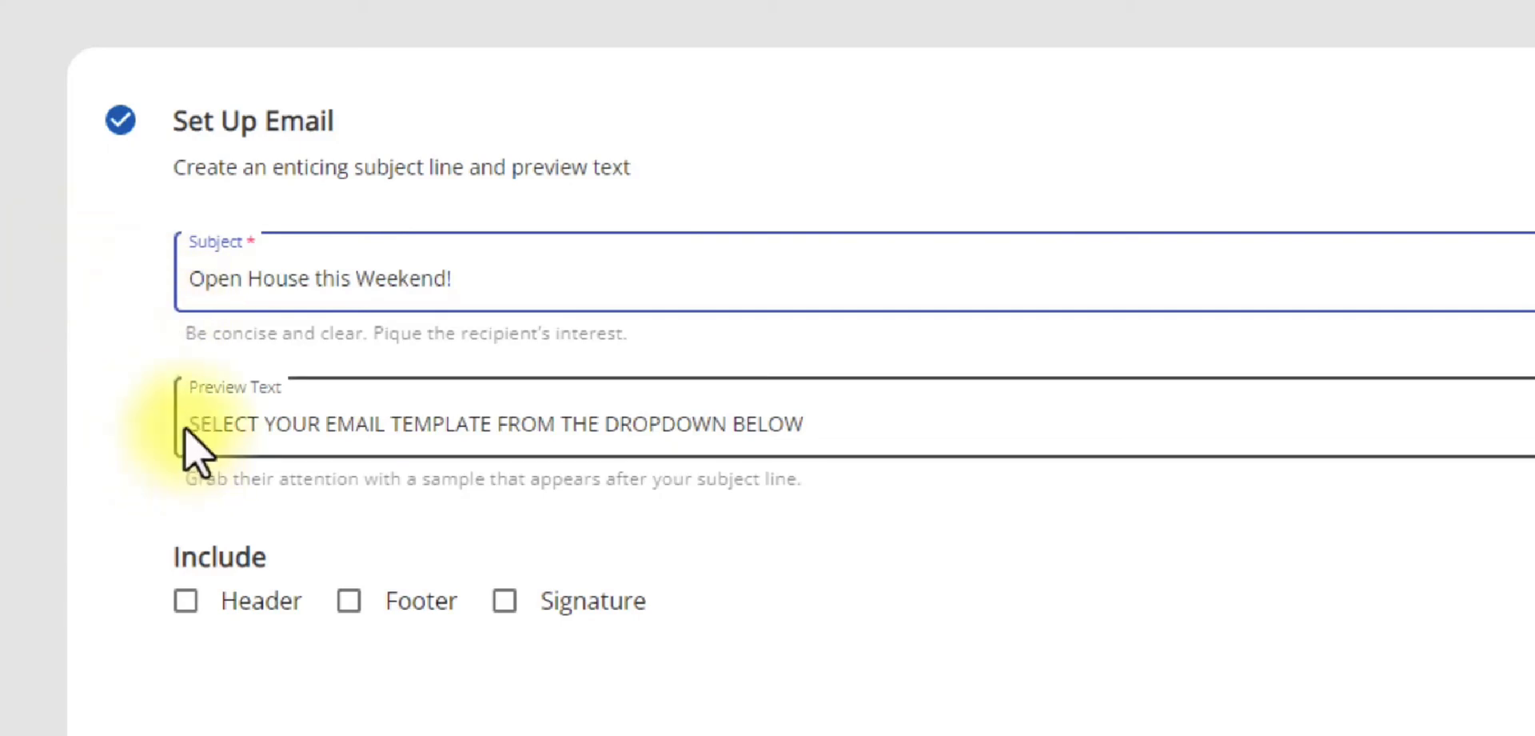
# - Replace the preview text with an announcement of an open house this Saturday at the property's street address, and save the setup
pyautogui.moveTo(191, 424); pyautogui.dragTo(932, 428)
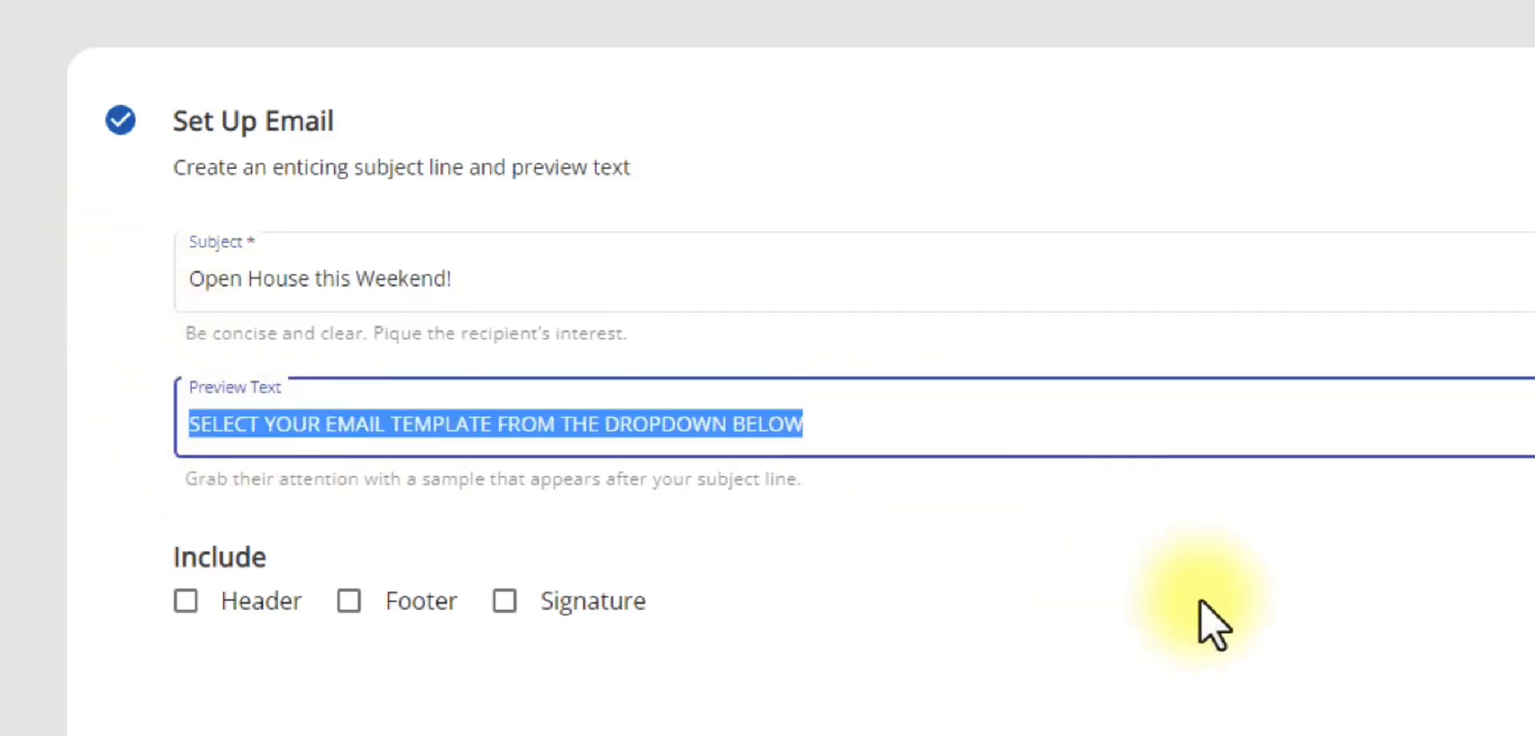
pyautogui.write('Open h')
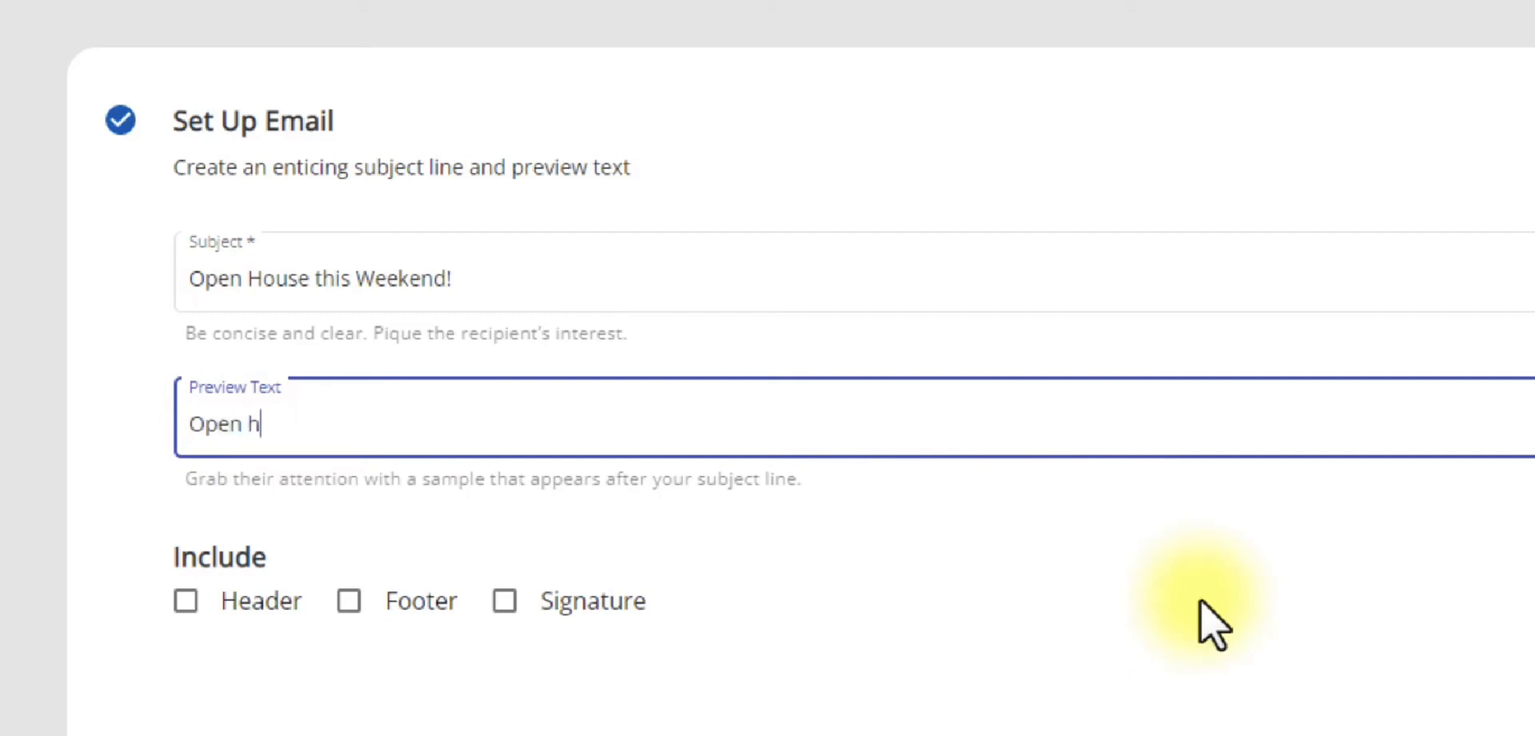
pyautogui.write('ouse this Saturd')
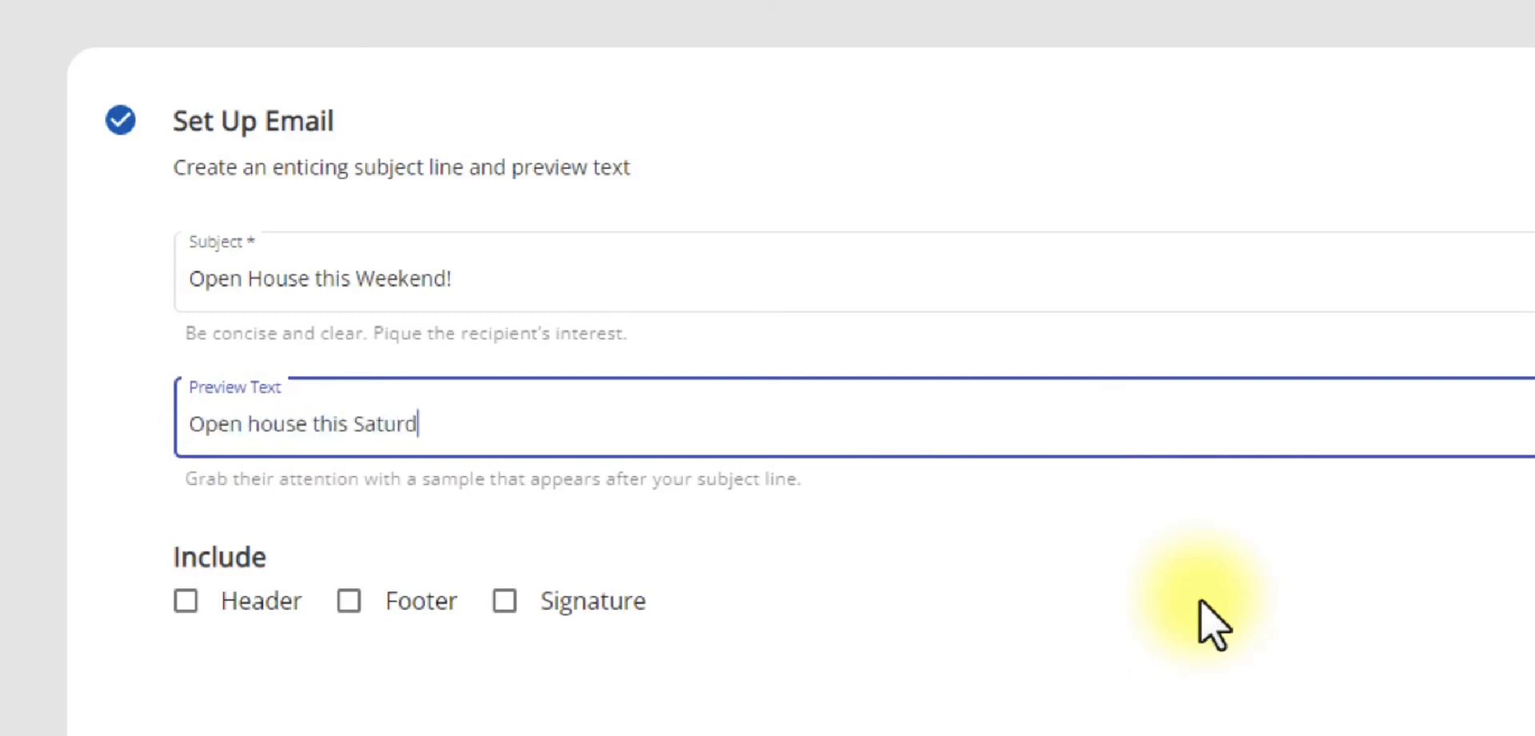
pyautogui.write('ay at 123 M')
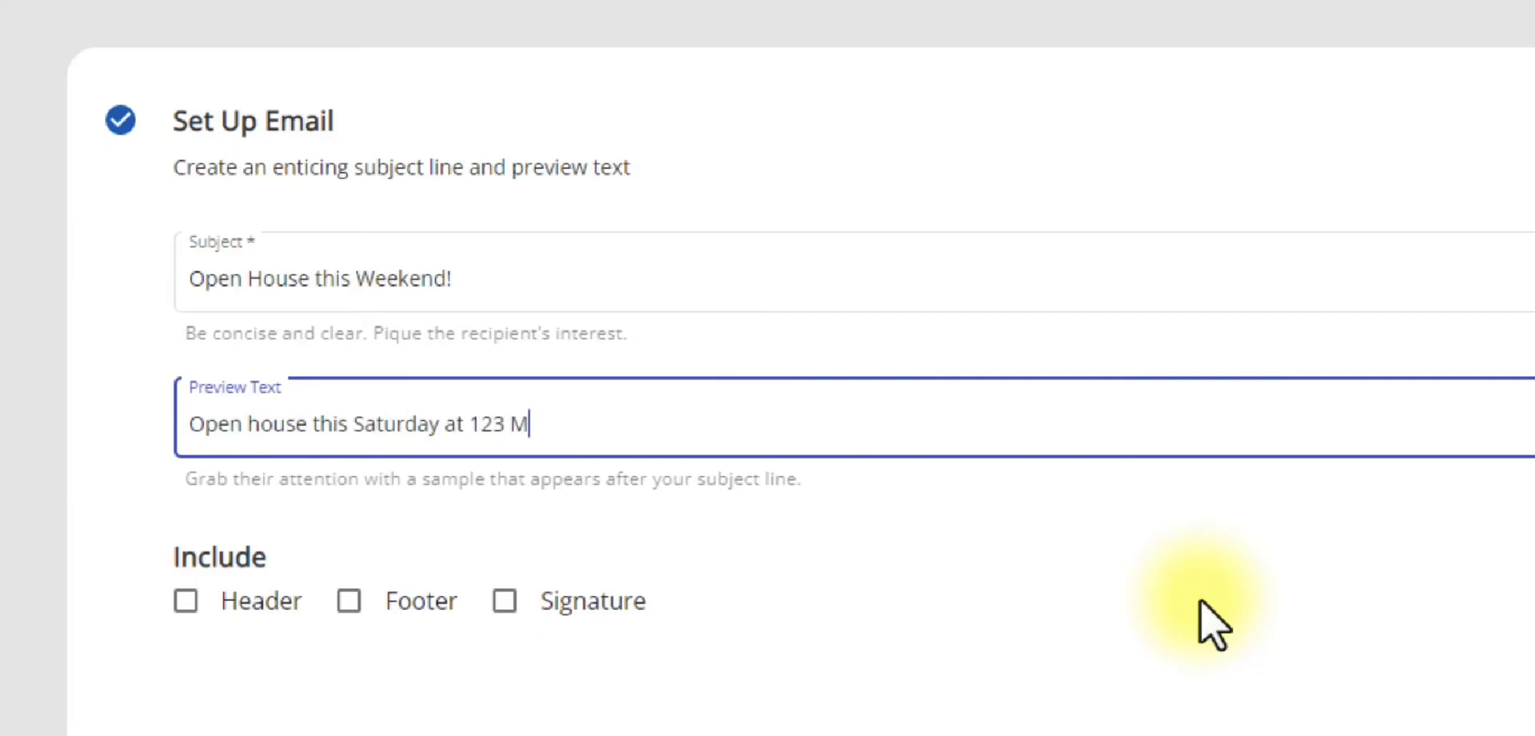
pyautogui.write('ain Street!')
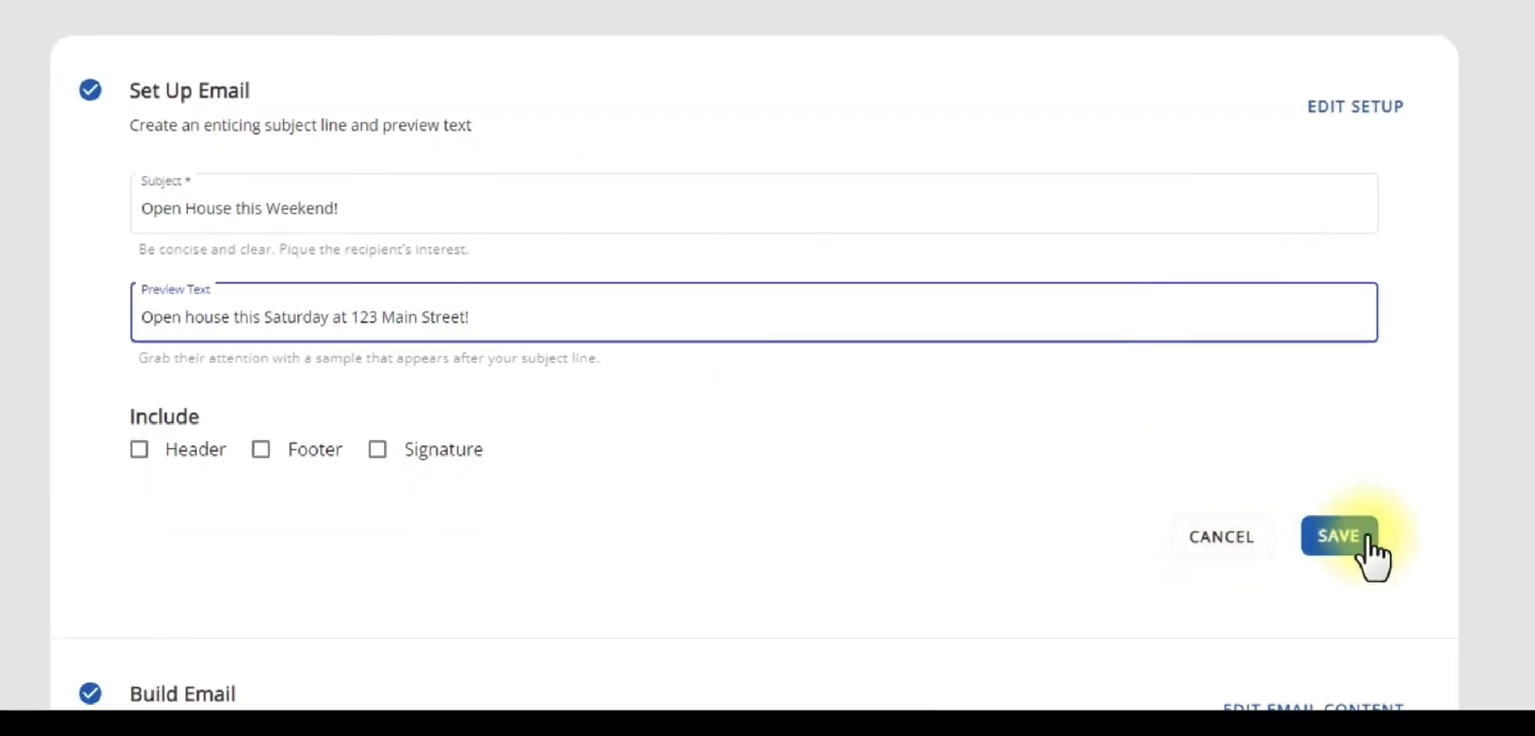
pyautogui.click(1369, 538)
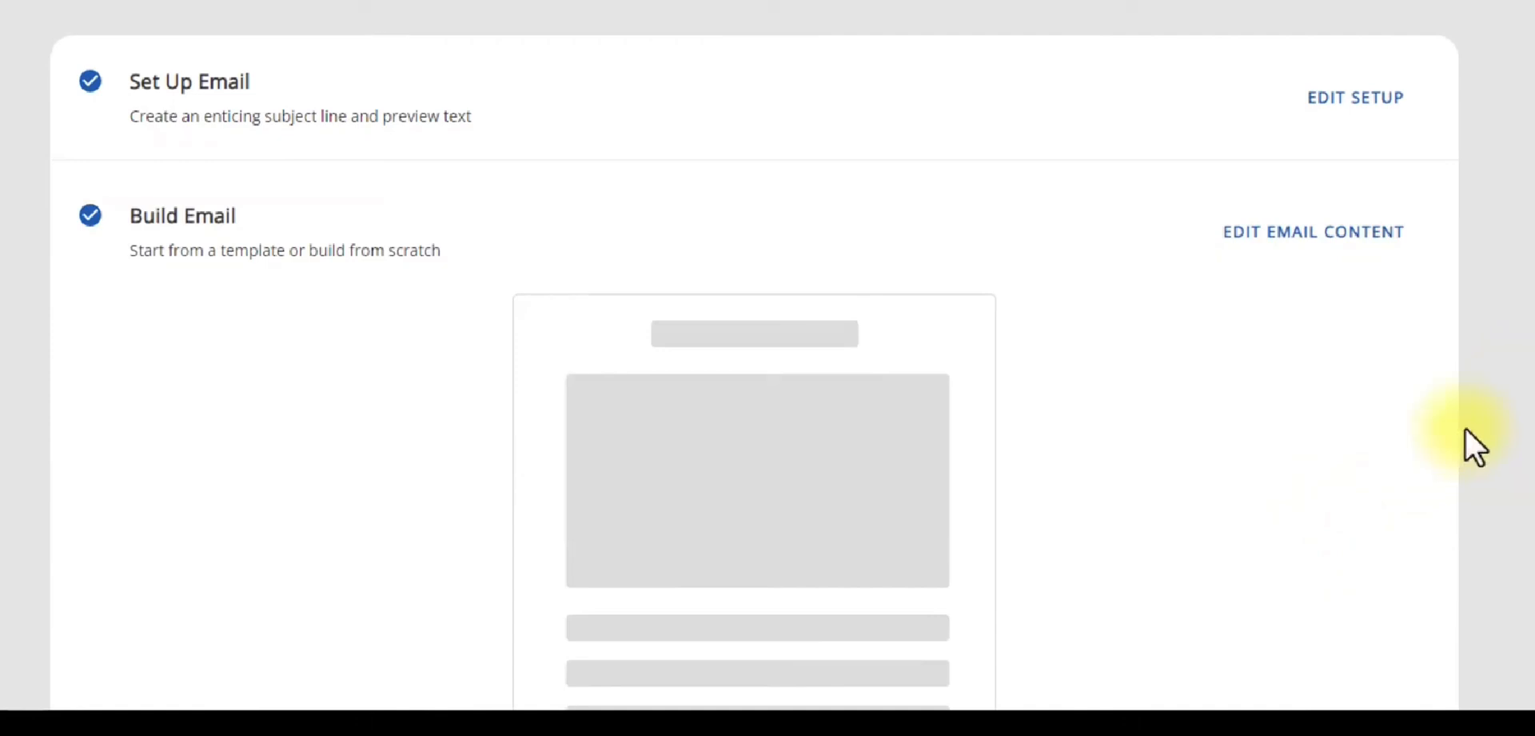
# - Open the email's content for editing and select all the placeholder text in its first text block
pyautogui.click(1325, 236)
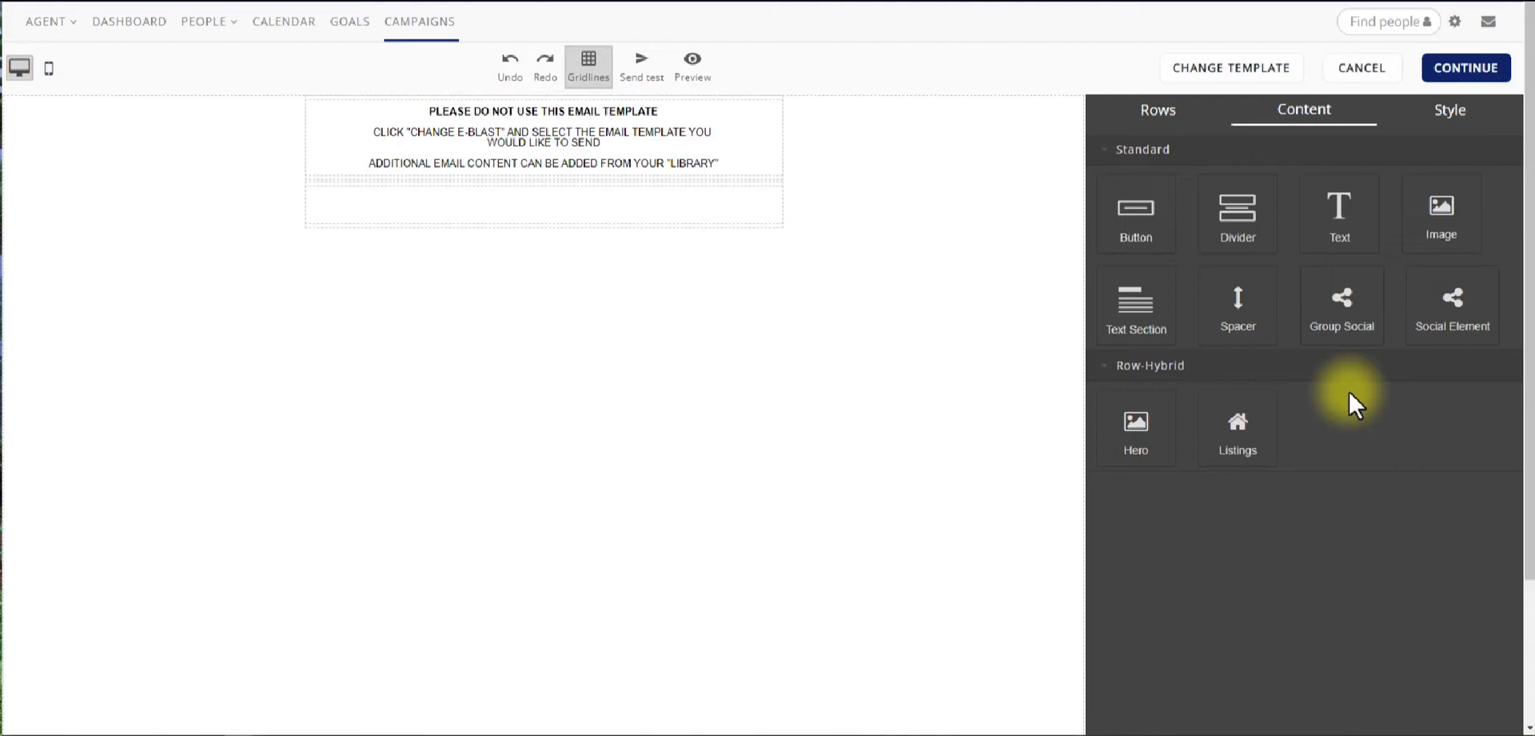
pyautogui.click(730, 153)
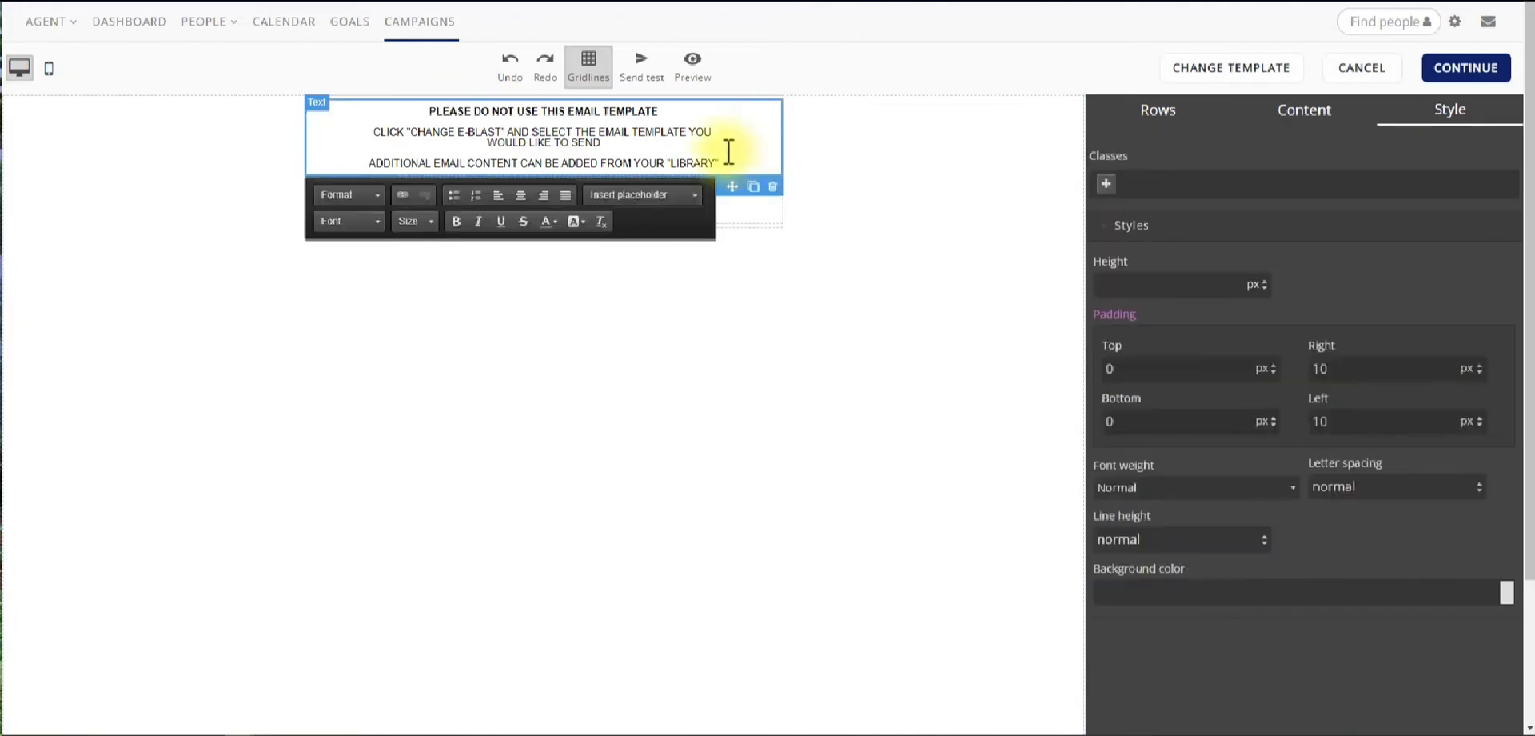
pyautogui.moveTo(722, 164); pyautogui.dragTo(424, 99)
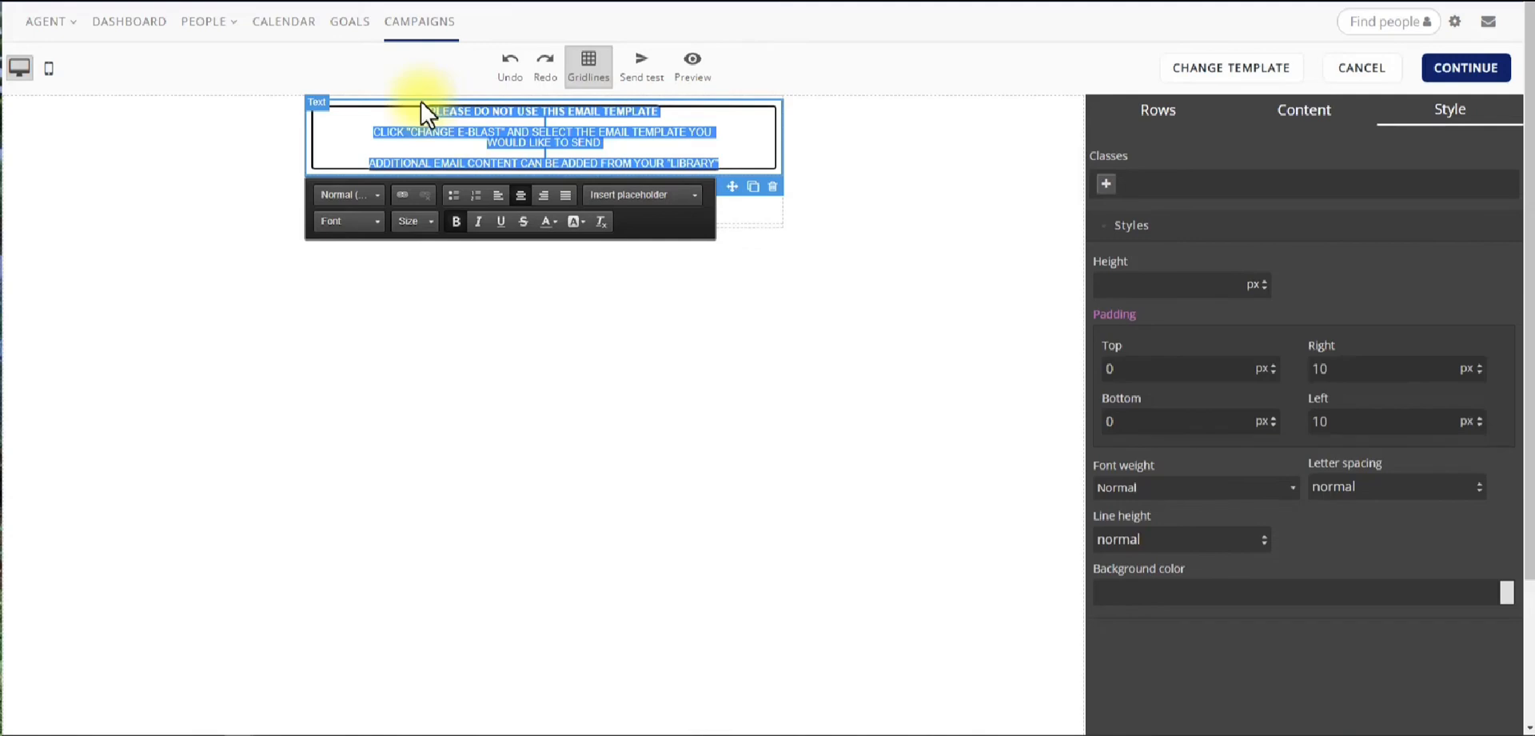
pyautogui.click(997, 172)
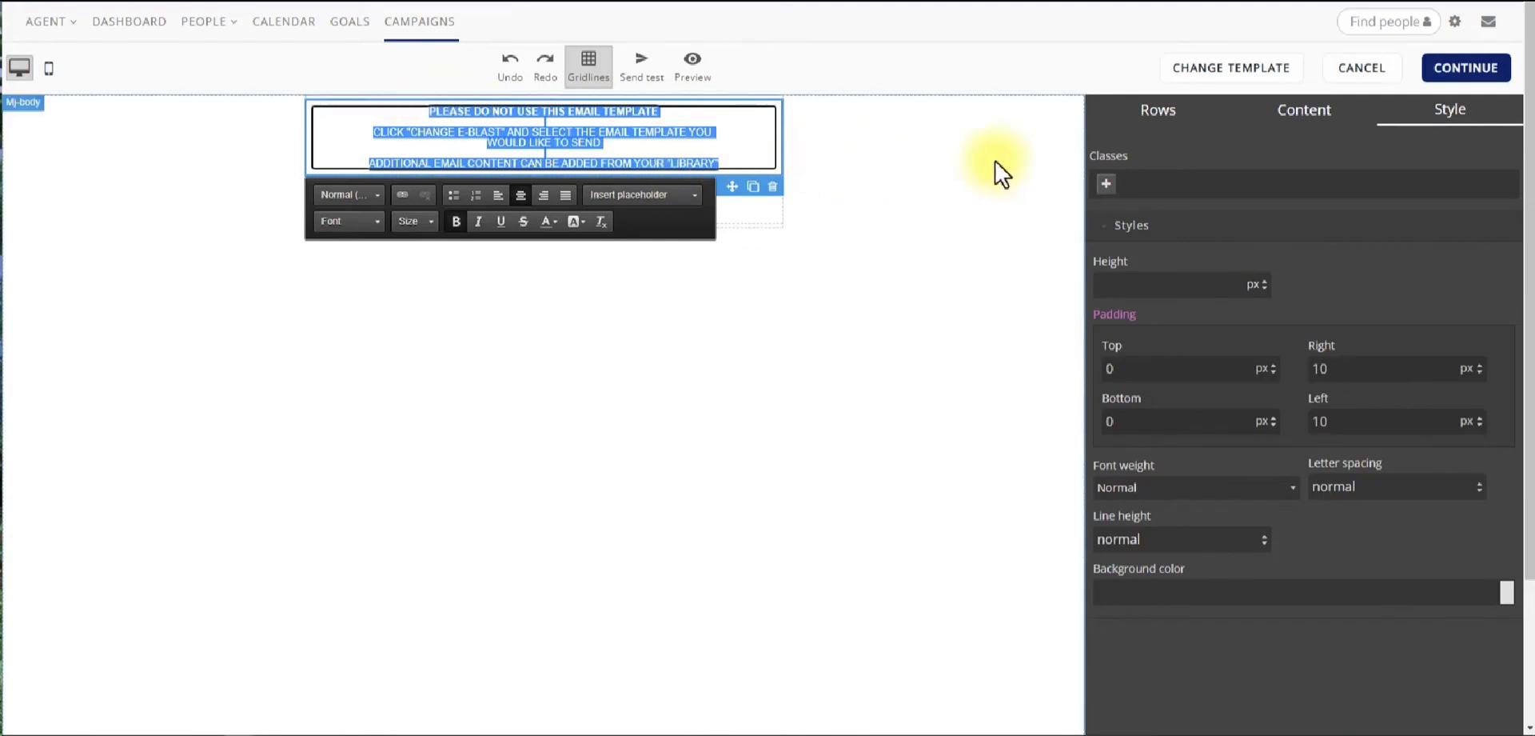
# - Add a row with three equal columns beneath the existing rows of the email
pyautogui.click(1302, 120)
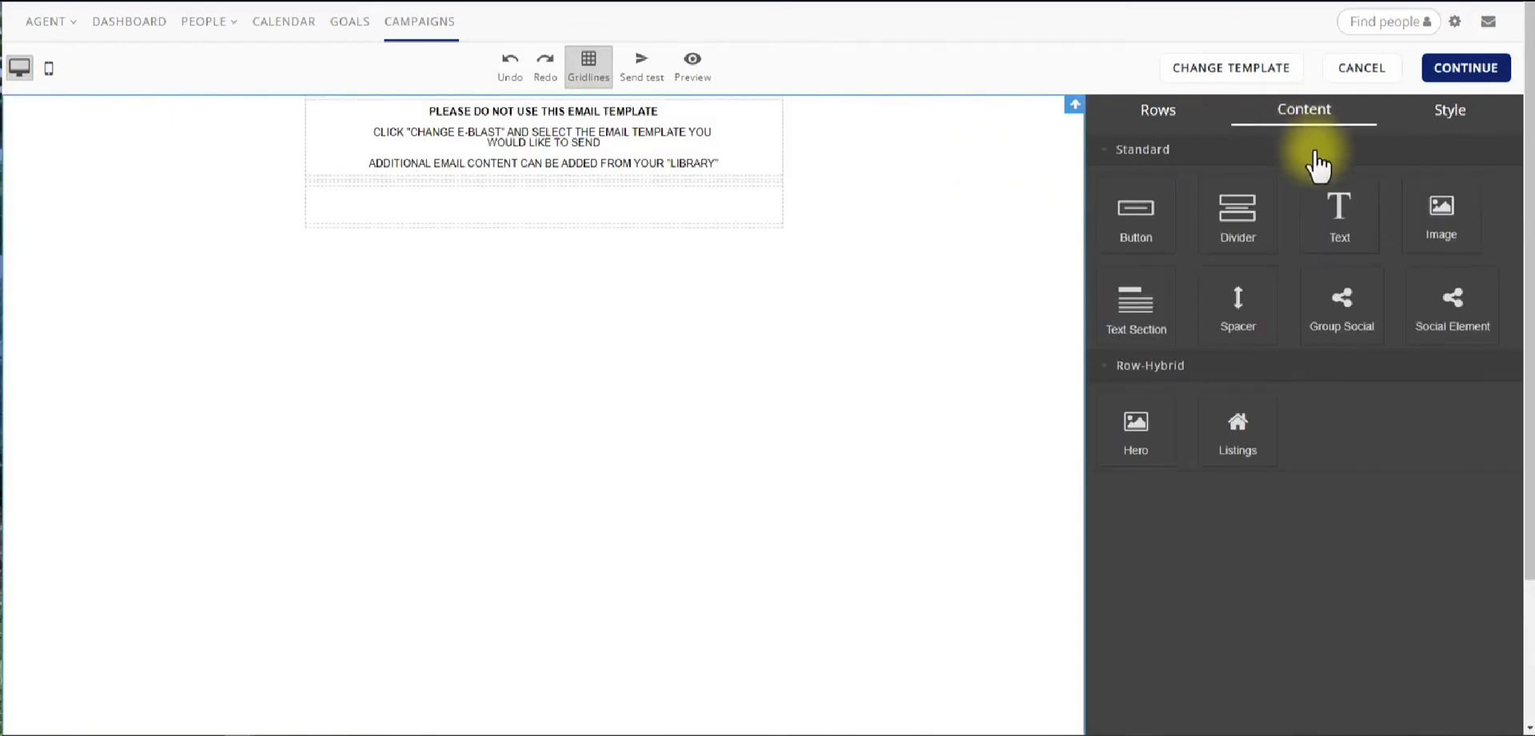
pyautogui.click(1166, 121)
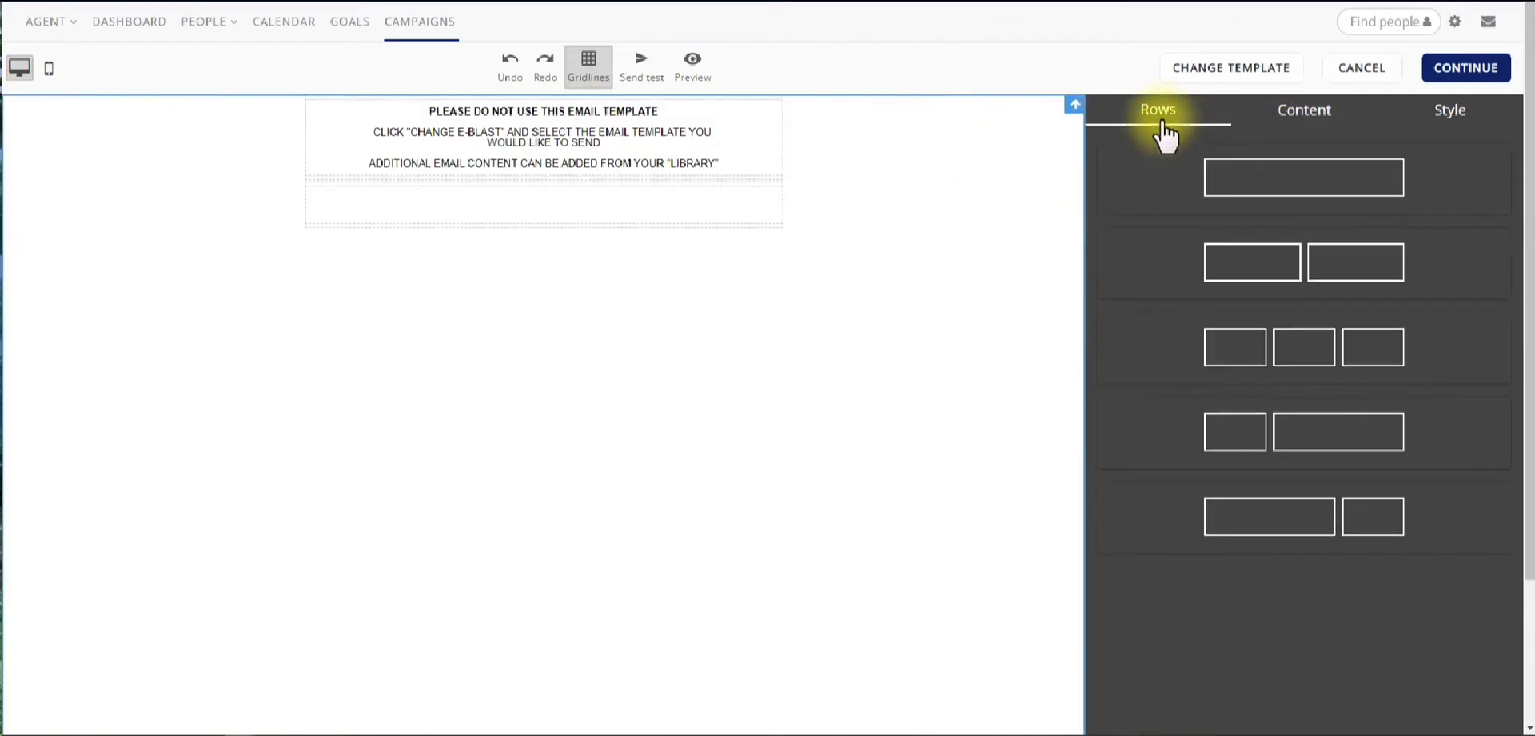
pyautogui.click(1263, 122)
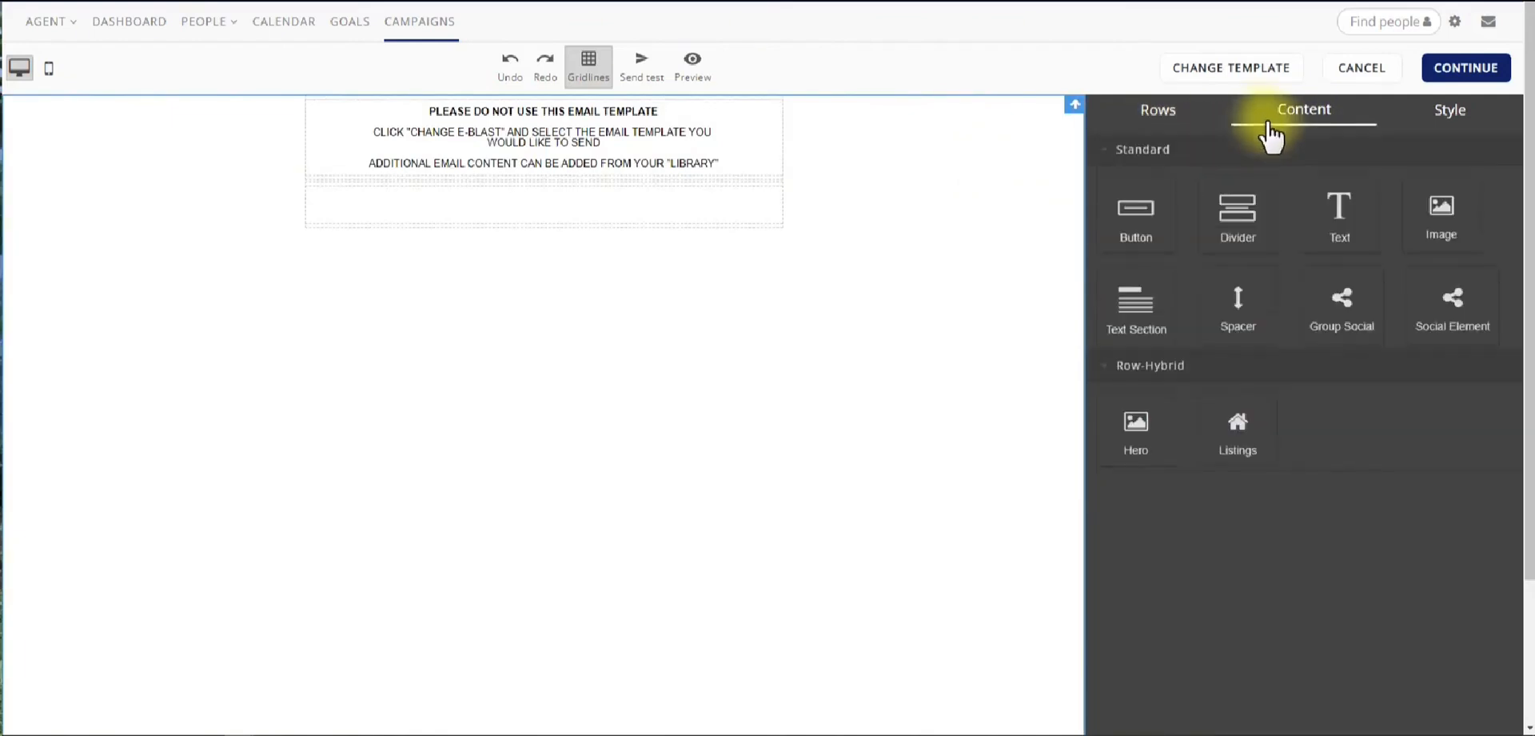
pyautogui.click(1466, 137)
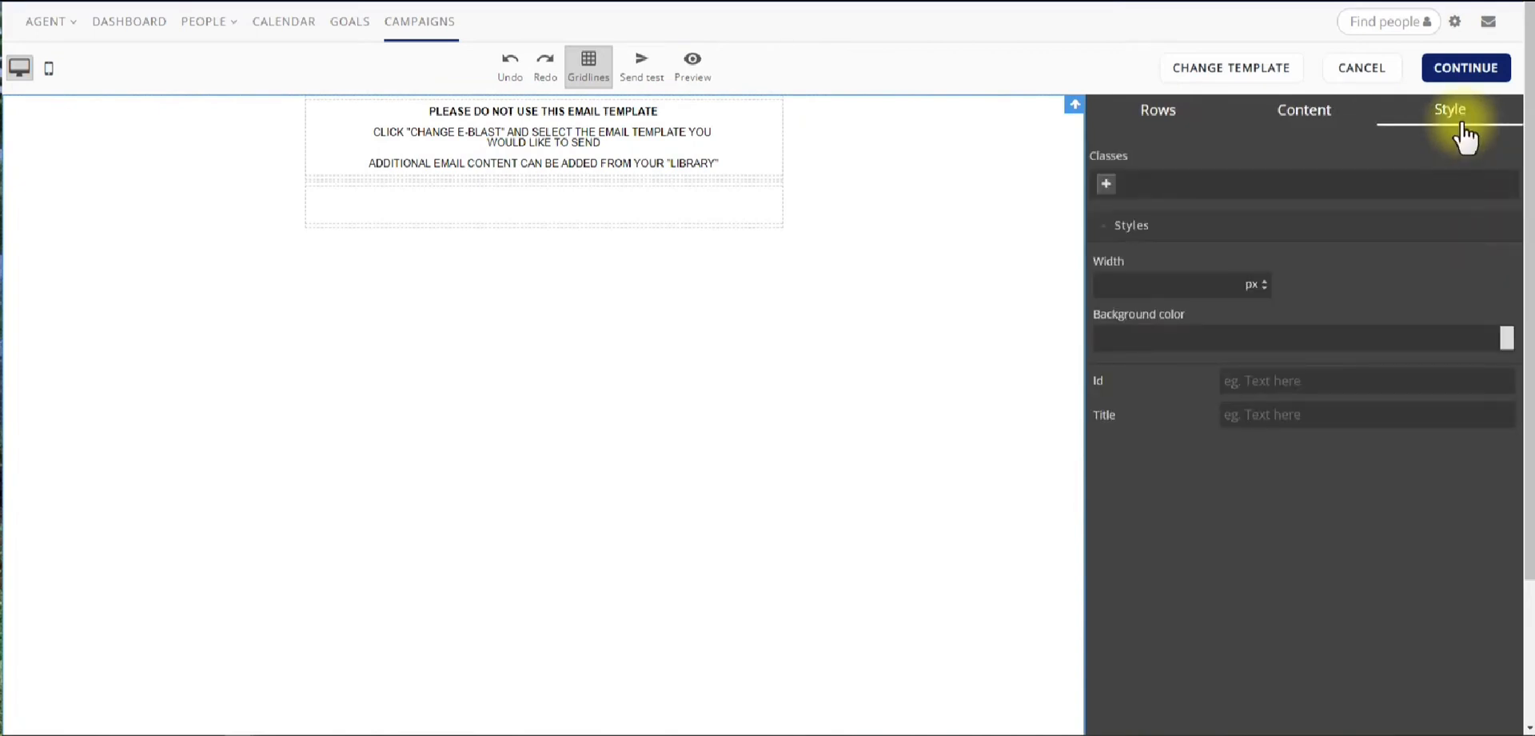
pyautogui.click(1182, 126)
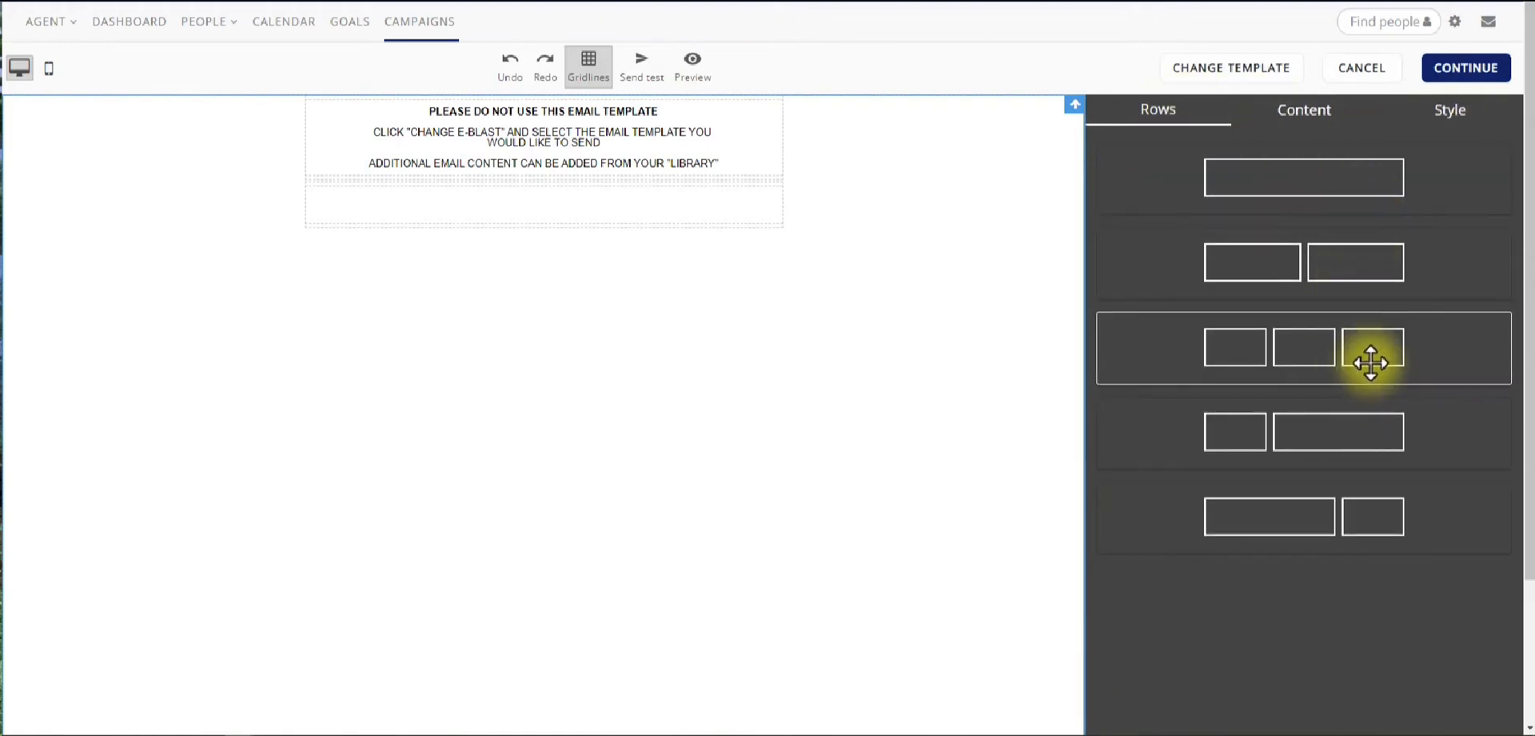
pyautogui.moveTo(1371, 362); pyautogui.dragTo(659, 322)
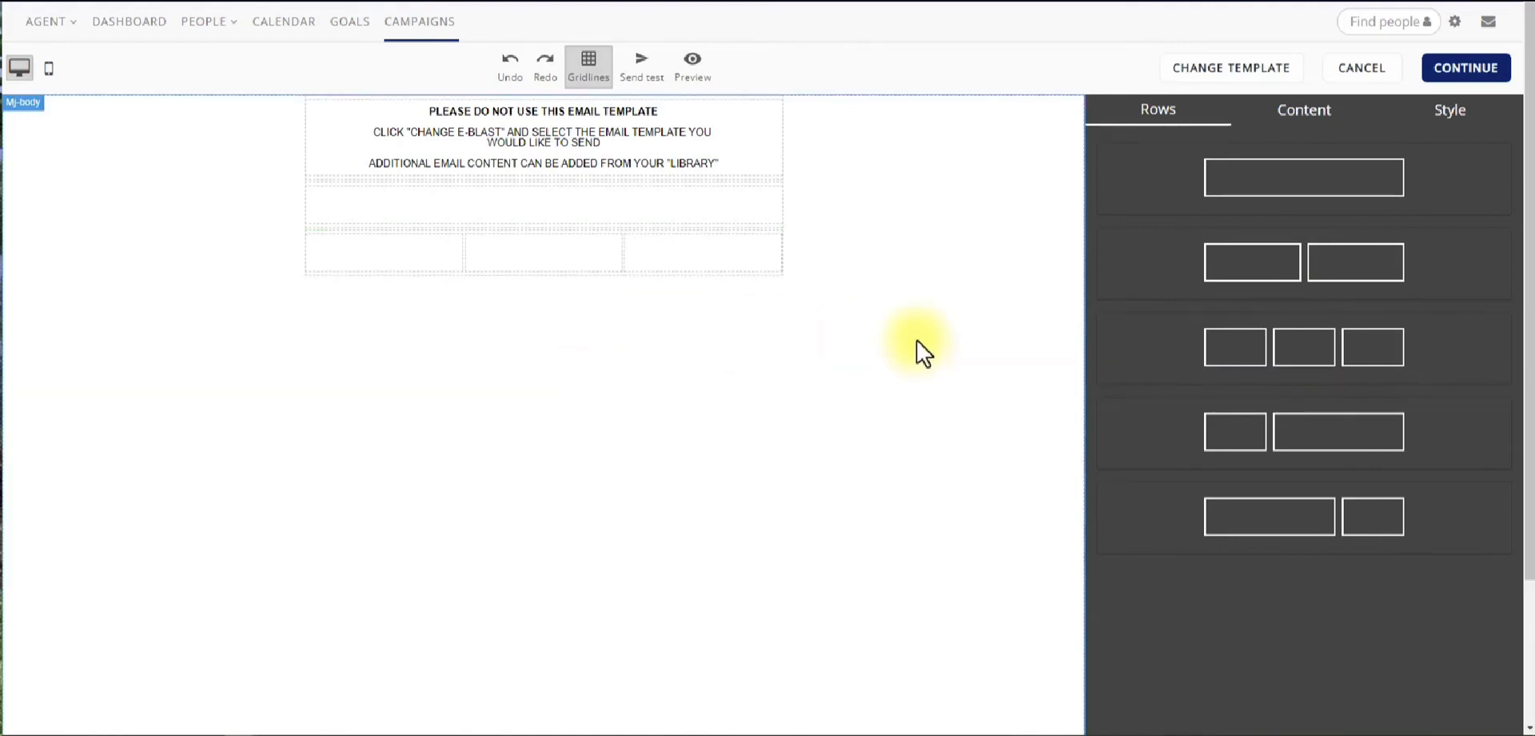
# - Place a divider and a text block in the three-column row's first column and an image block in its middle column
pyautogui.click(1321, 116)
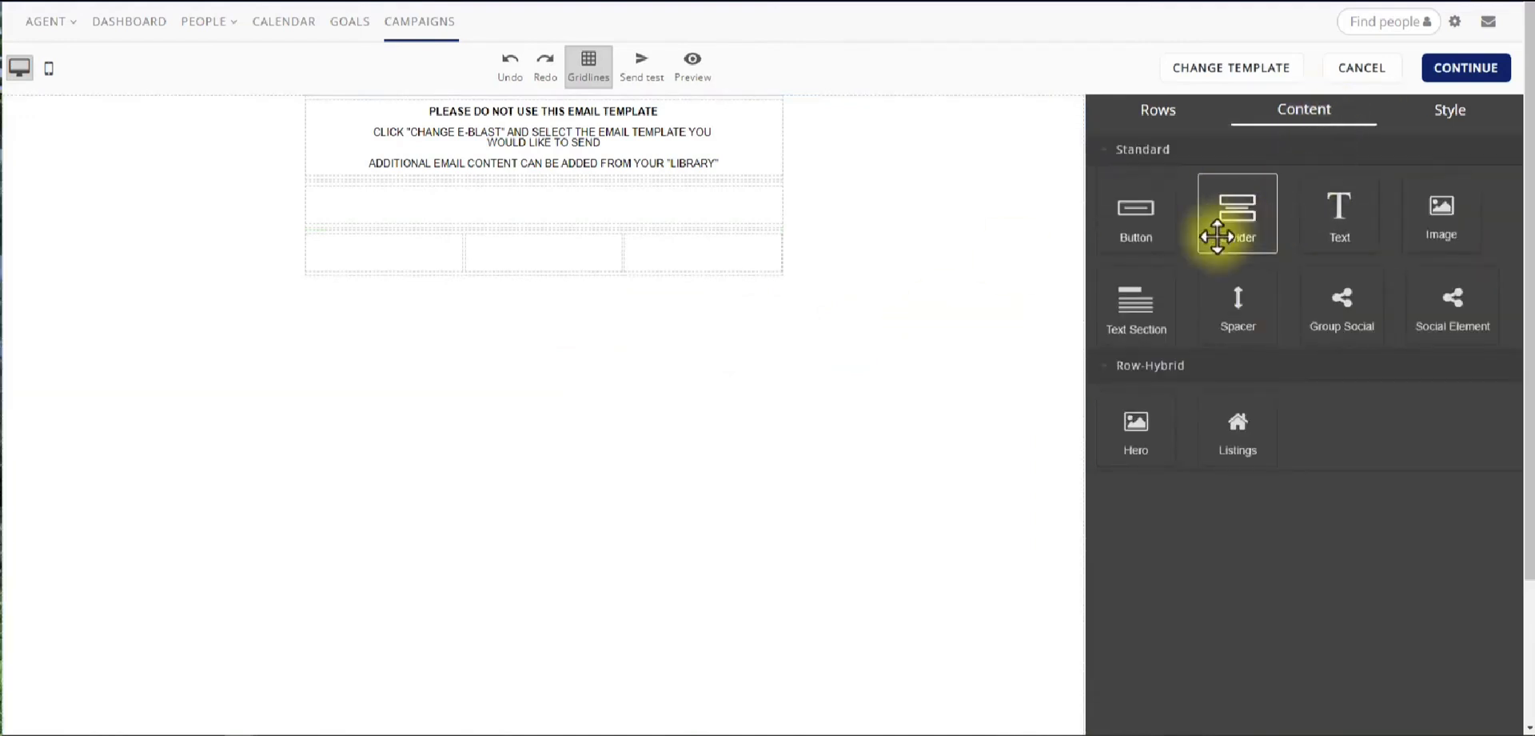
pyautogui.moveTo(1223, 233); pyautogui.dragTo(386, 267)
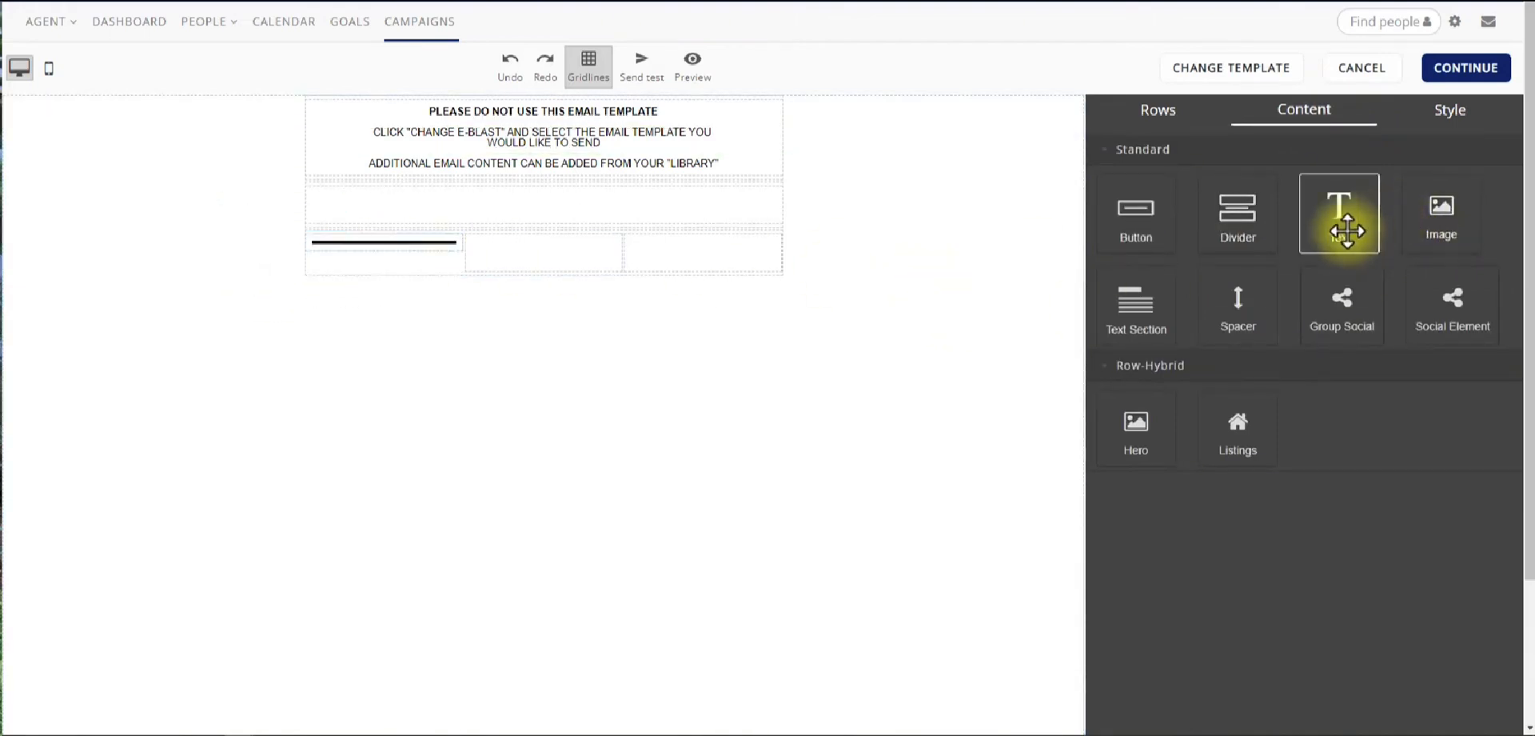
pyautogui.moveTo(1343, 226); pyautogui.dragTo(403, 251)
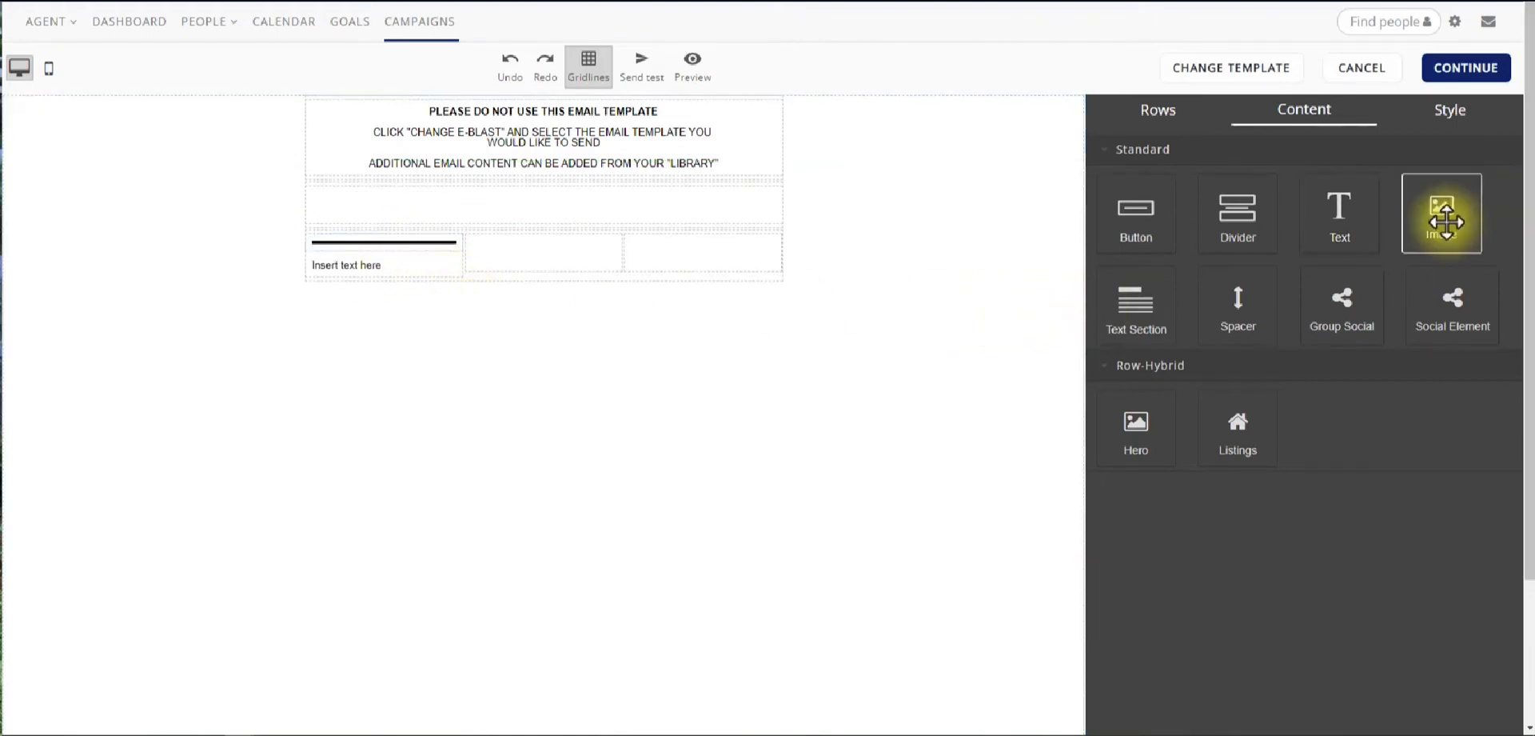
pyautogui.moveTo(1439, 212); pyautogui.dragTo(550, 256)
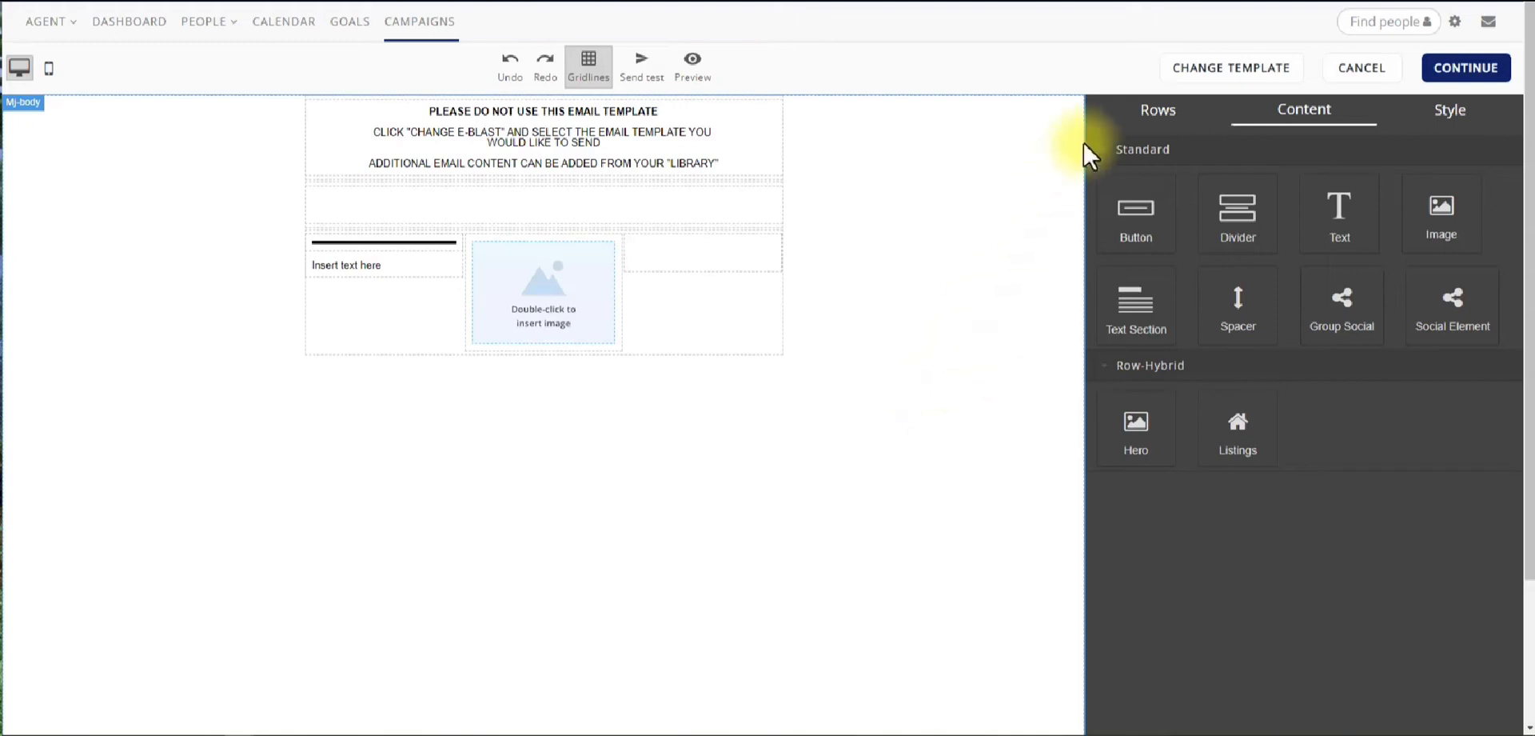
# - Replace the email's template with the Event template and confirm discarding the previous layout
pyautogui.click(1237, 78)
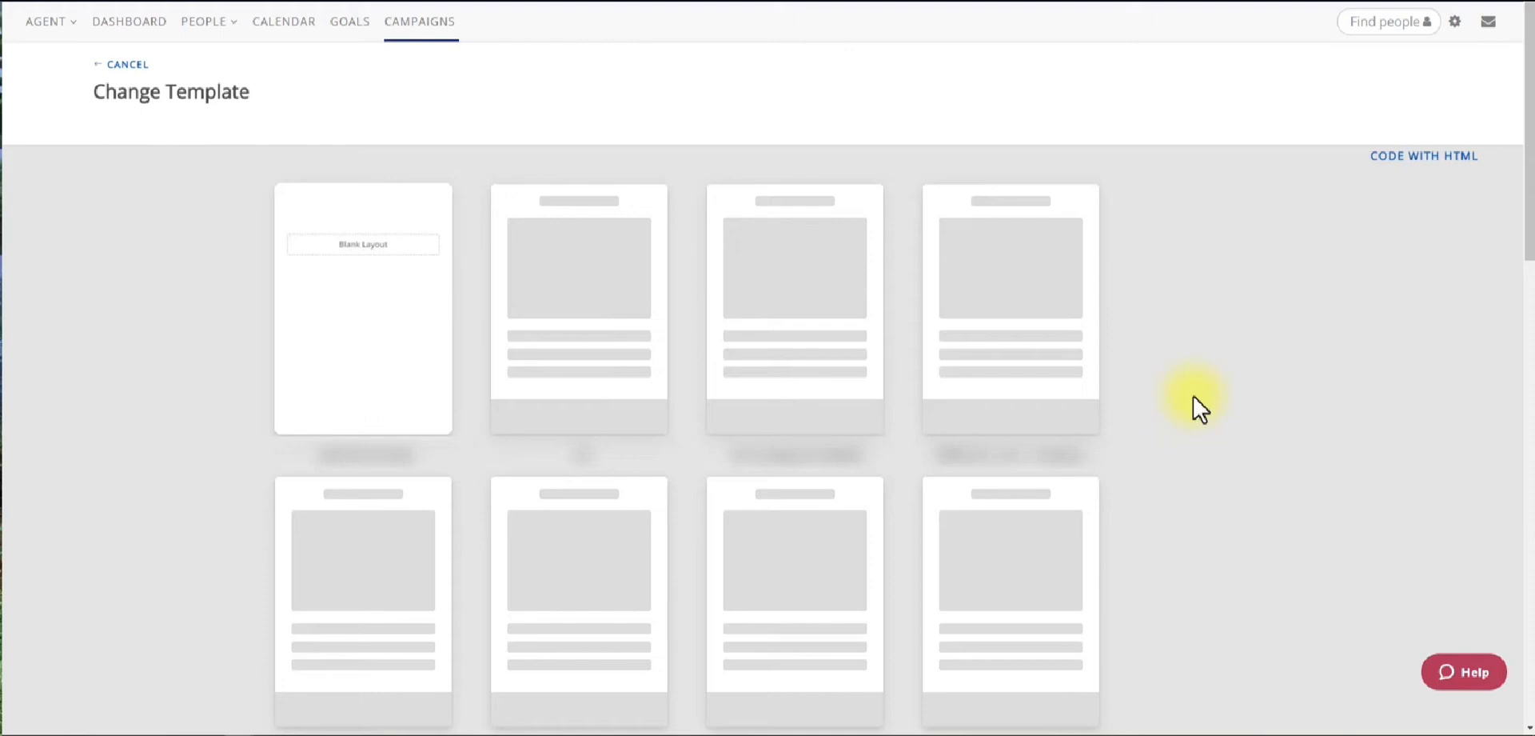
pyautogui.scroll(-9, 1199, 408)
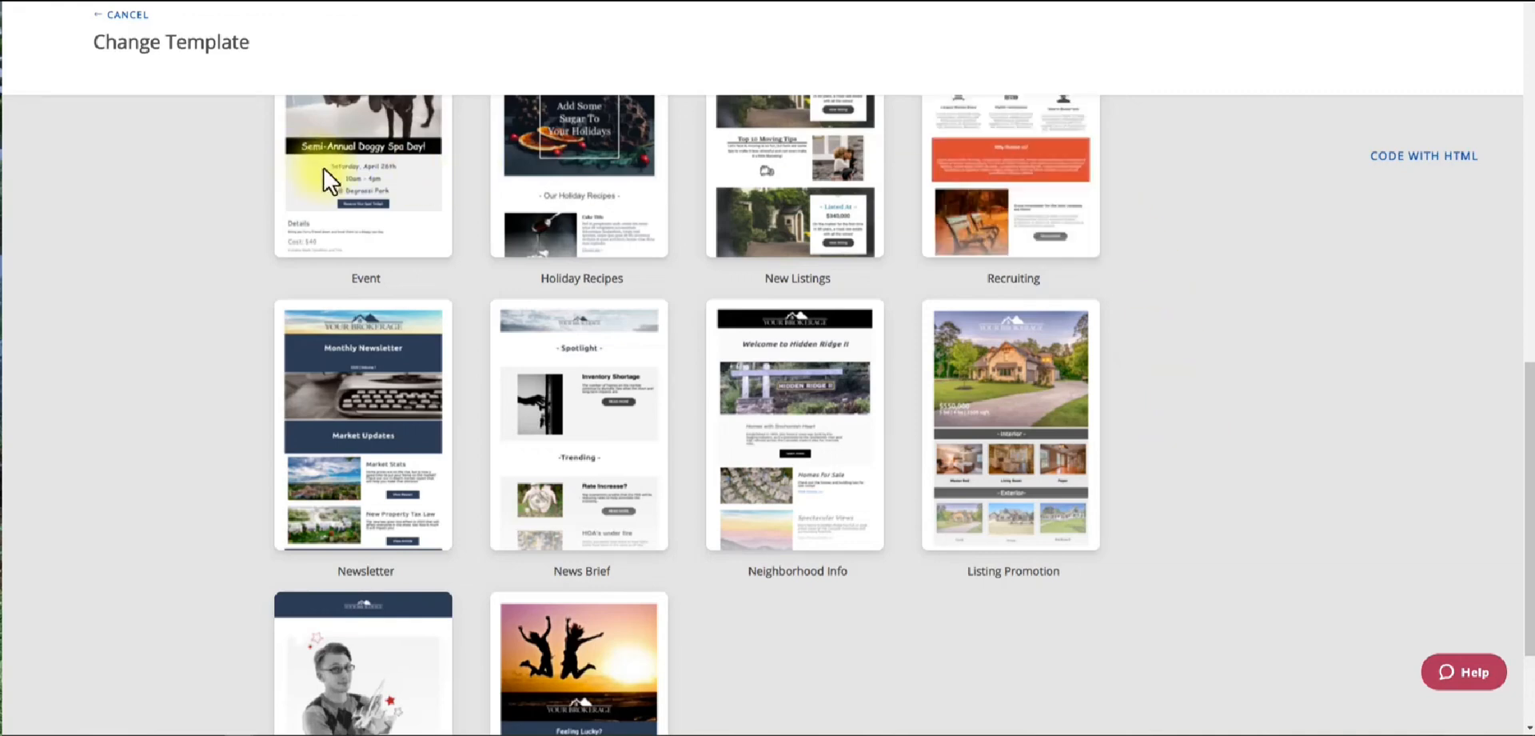
pyautogui.scroll(2, 344, 208)
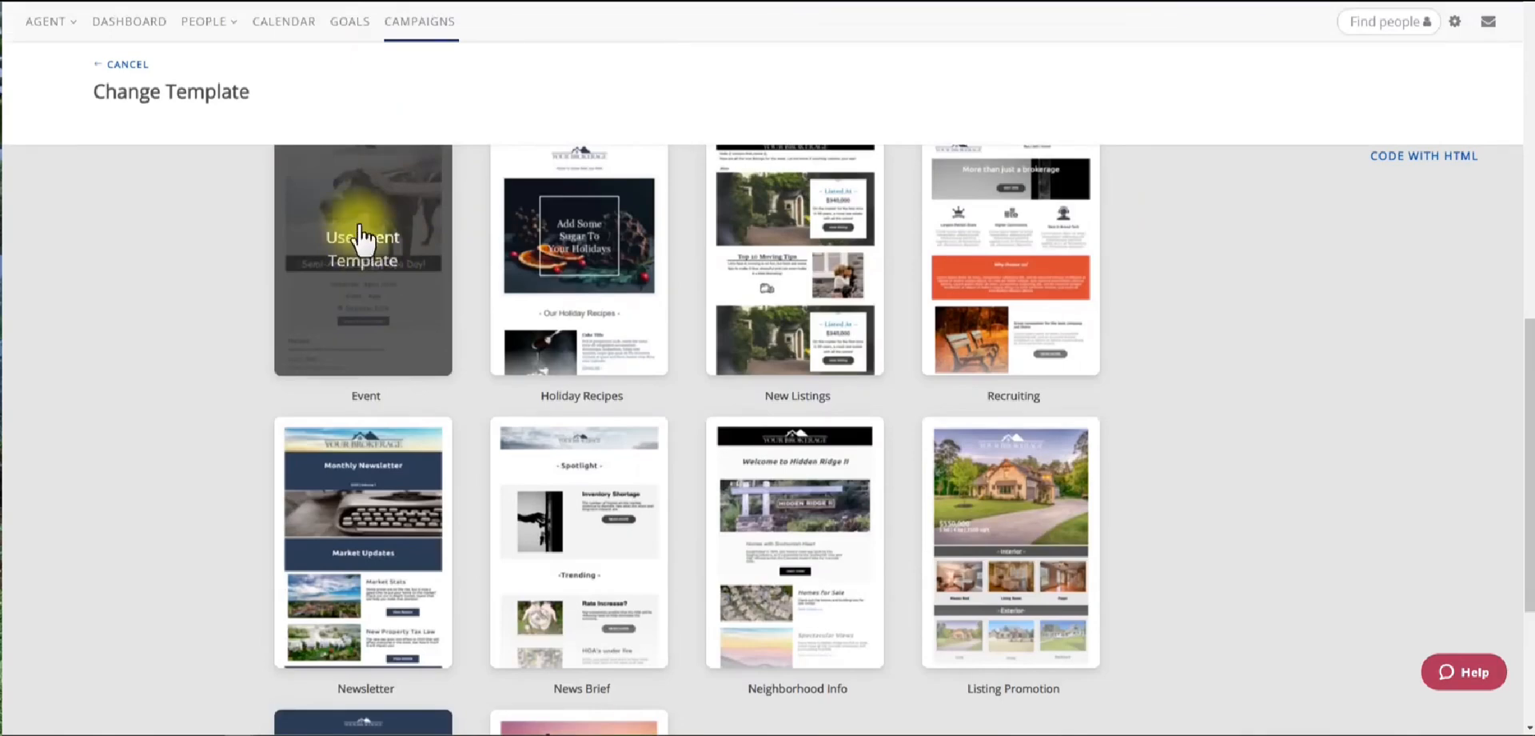
pyautogui.click(359, 236)
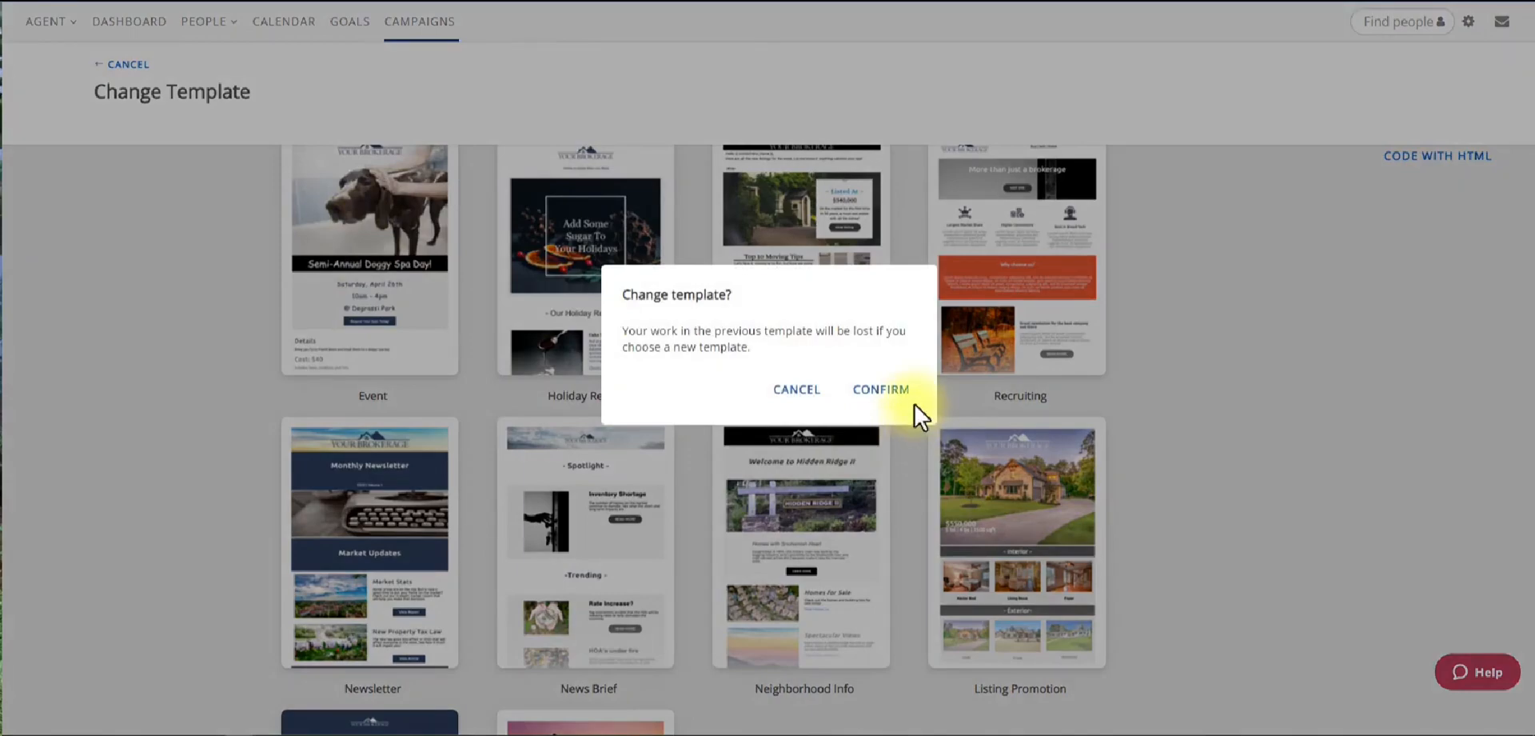
pyautogui.click(889, 393)
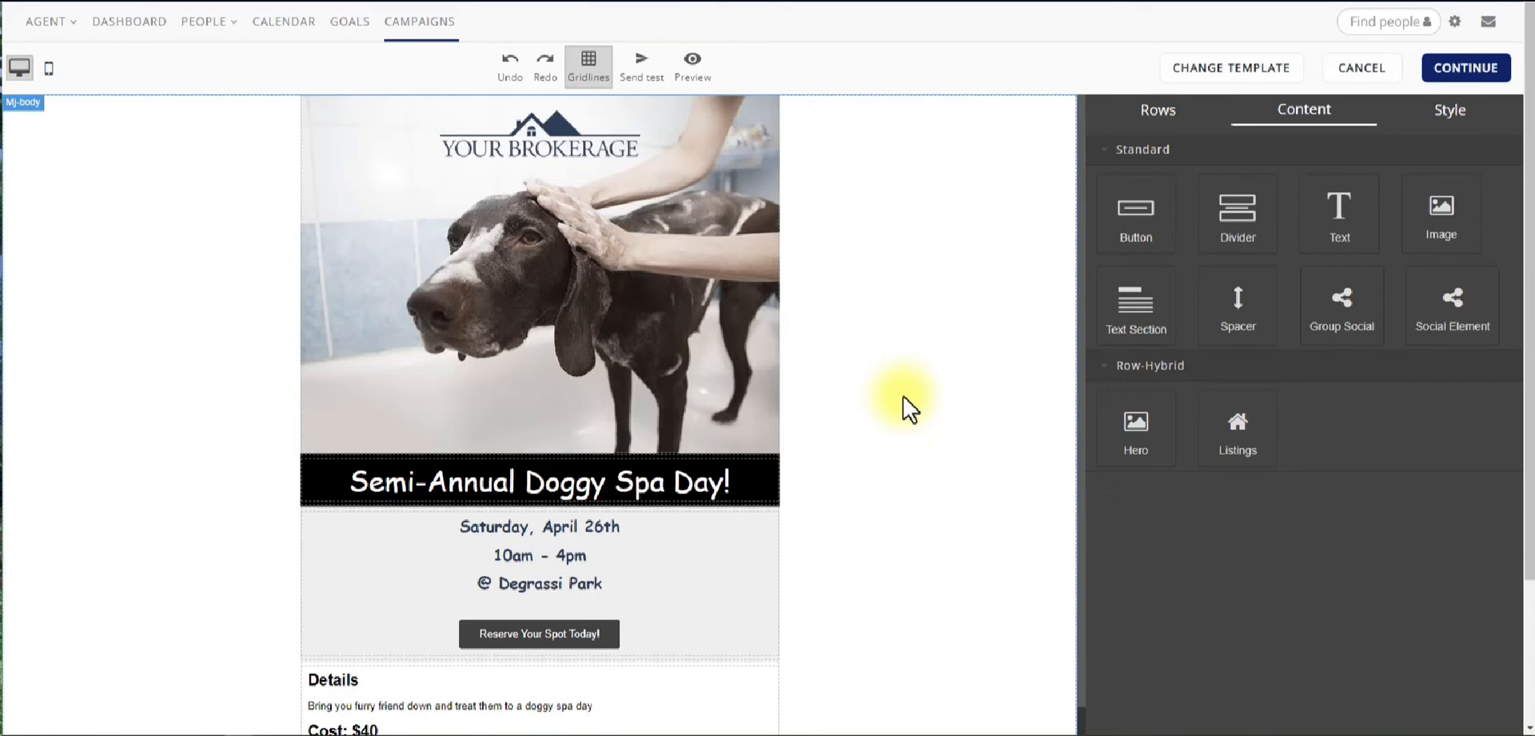
# - Replace the headline in the black banner with "Open House this Weekend"
pyautogui.click(390, 471)
pyautogui.moveTo(340, 479); pyautogui.dragTo(904, 490)
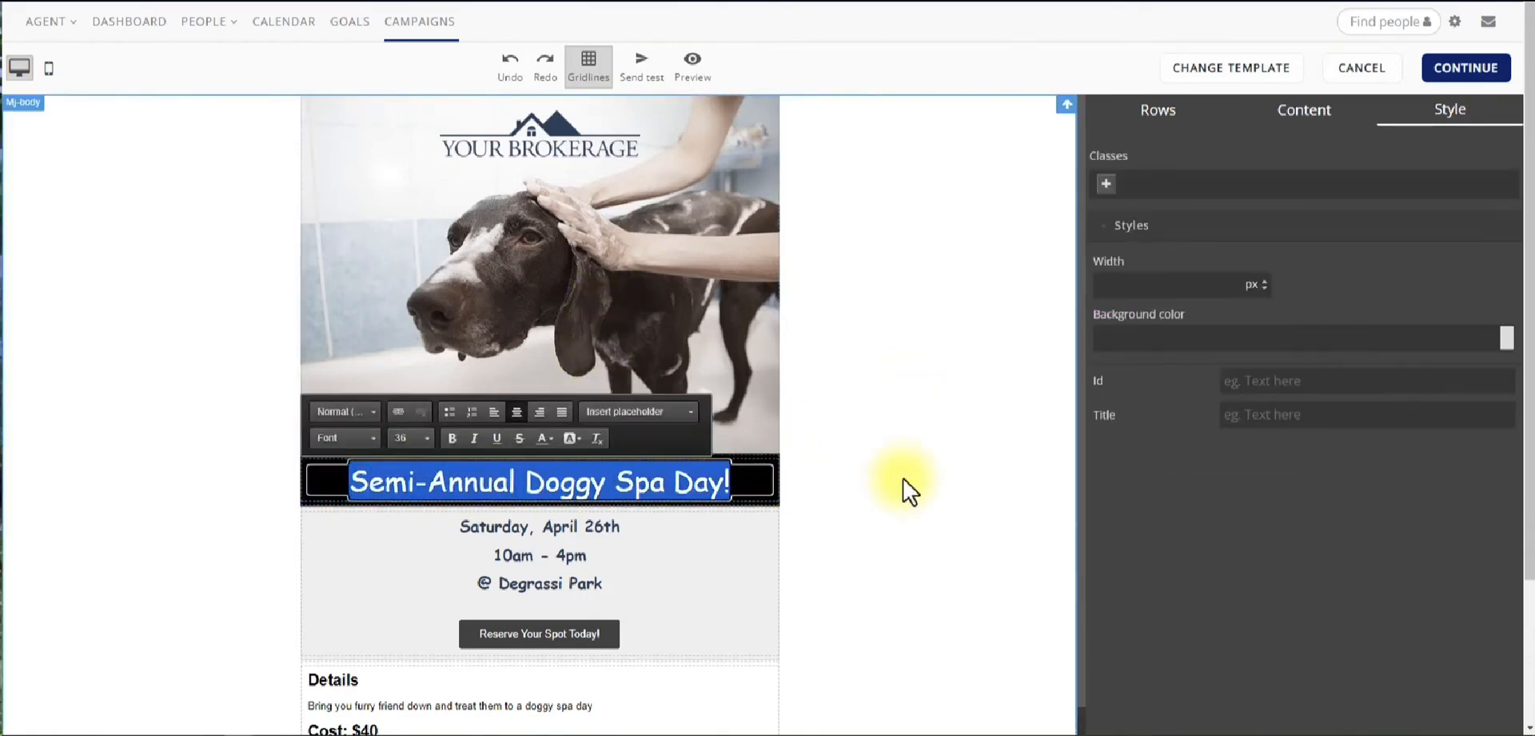
pyautogui.write('Open H')
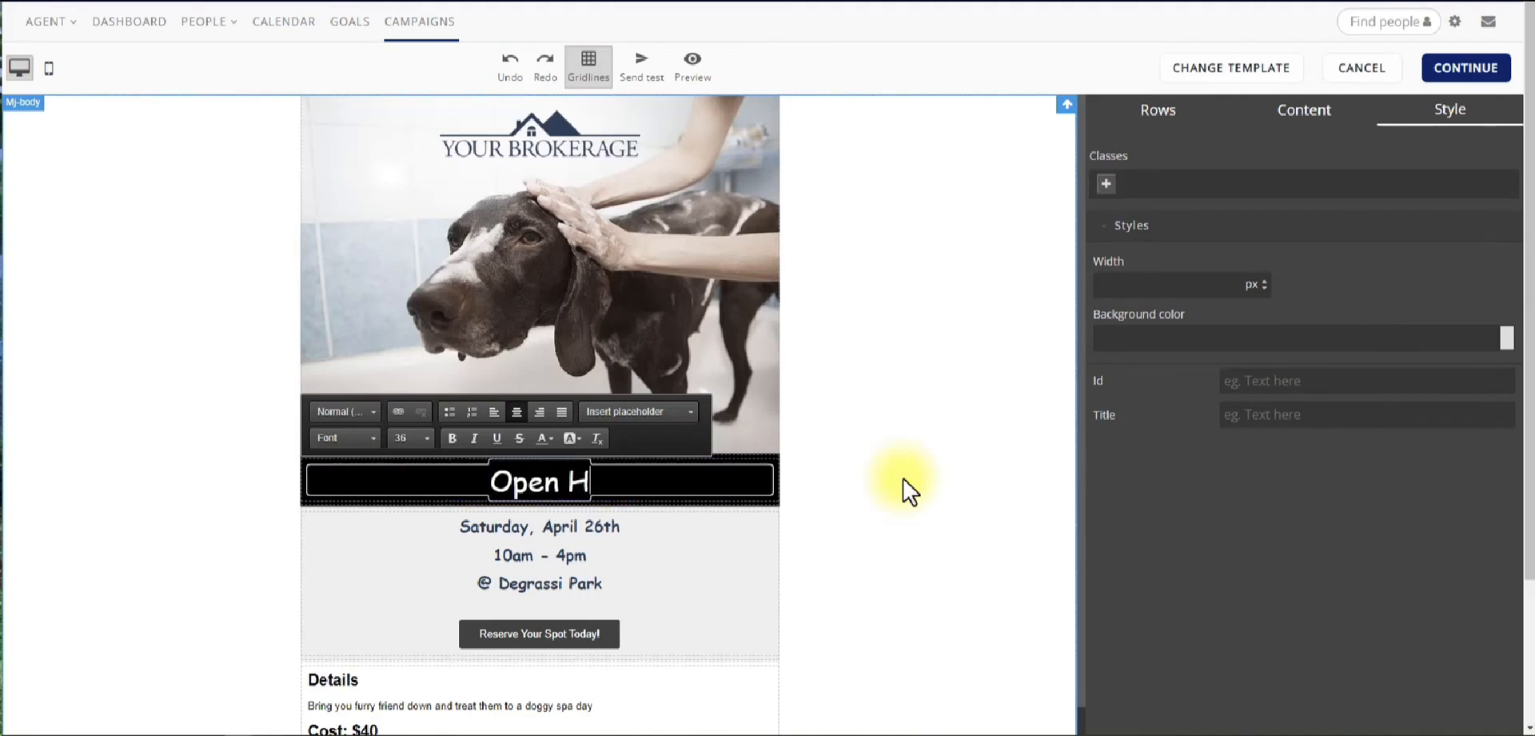
pyautogui.write('ouse thi')
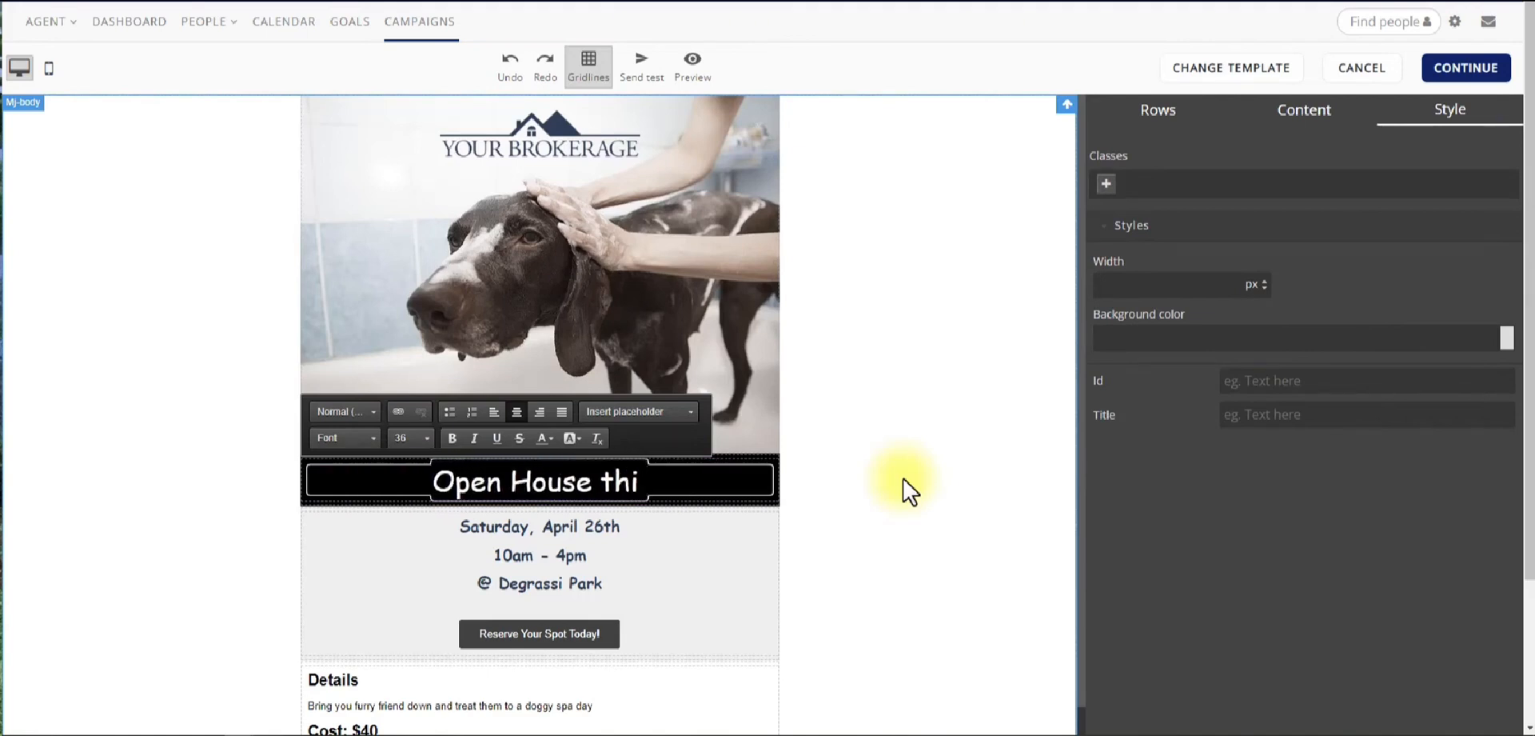
pyautogui.write('s Weekend')
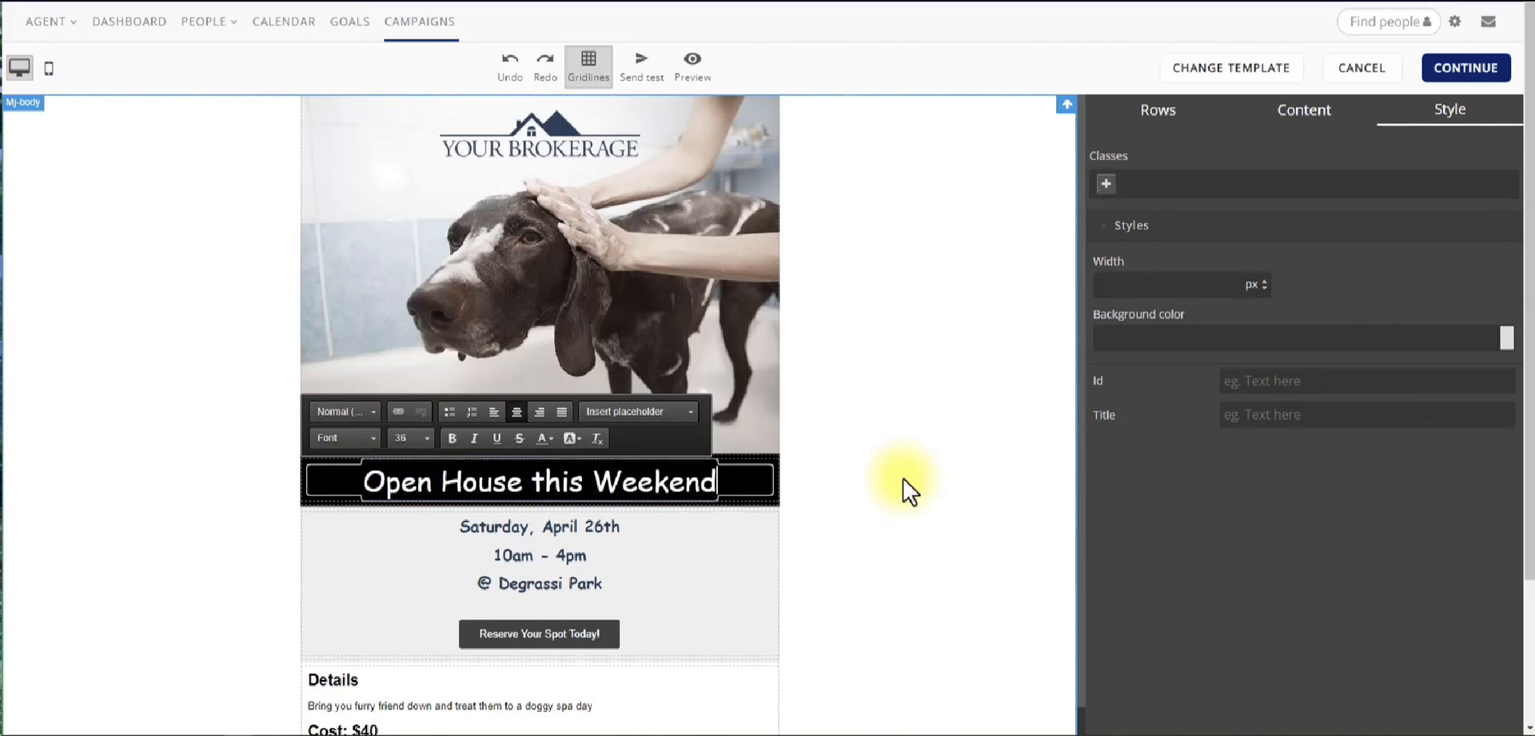
# - Set the font of the whole banner headline to Georgia
pyautogui.tripleClick(361, 483)
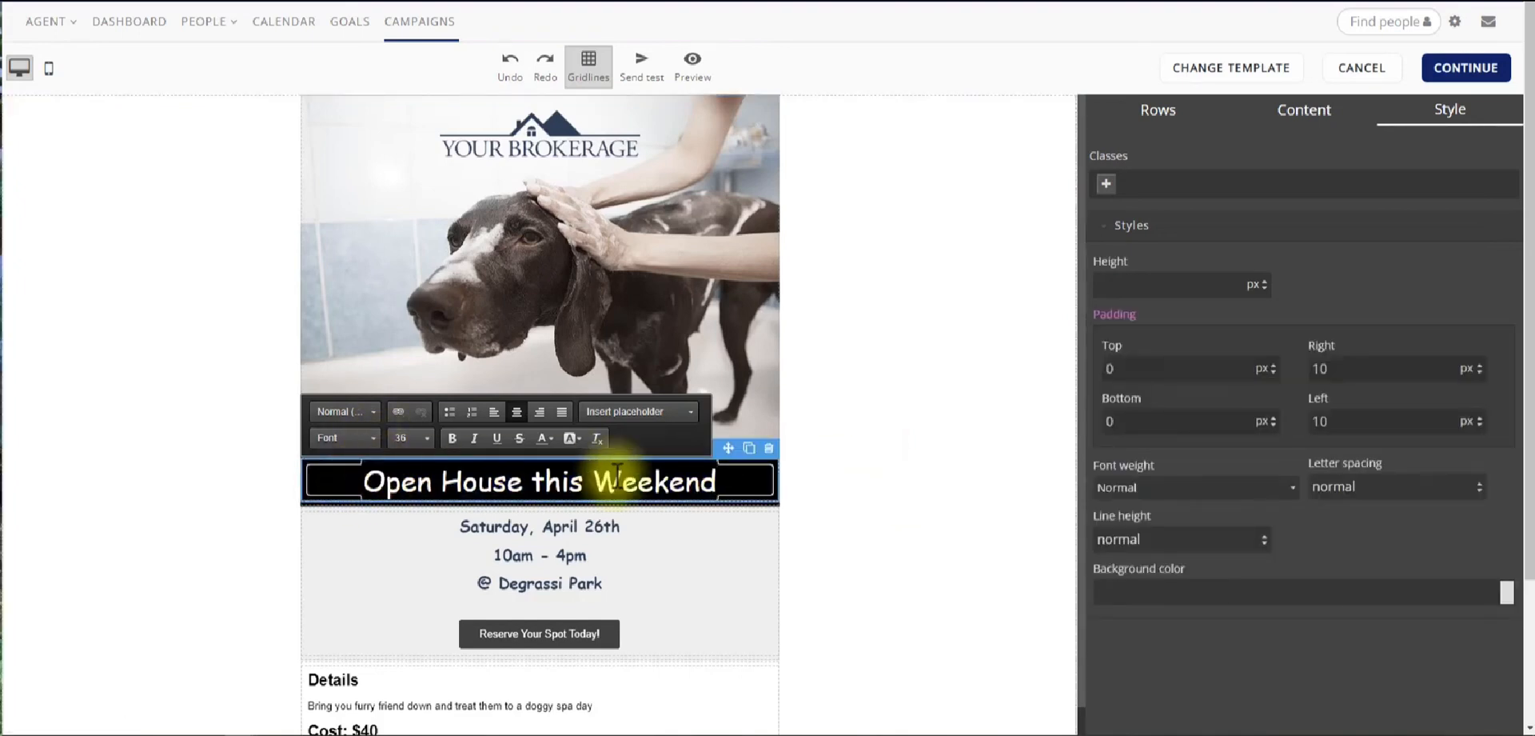
pyautogui.moveTo(728, 480); pyautogui.dragTo(376, 448)
pyautogui.click(377, 438)
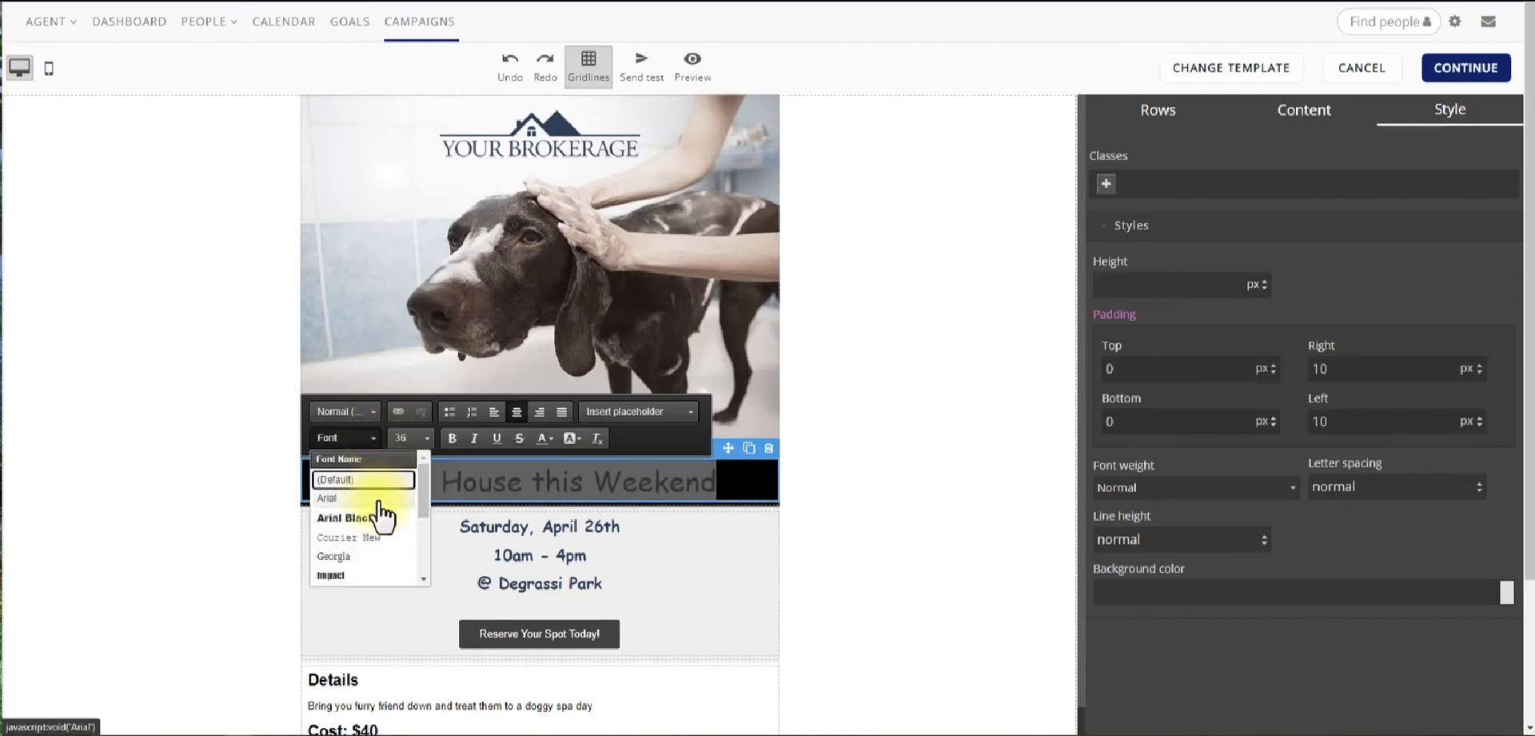
pyautogui.click(340, 557)
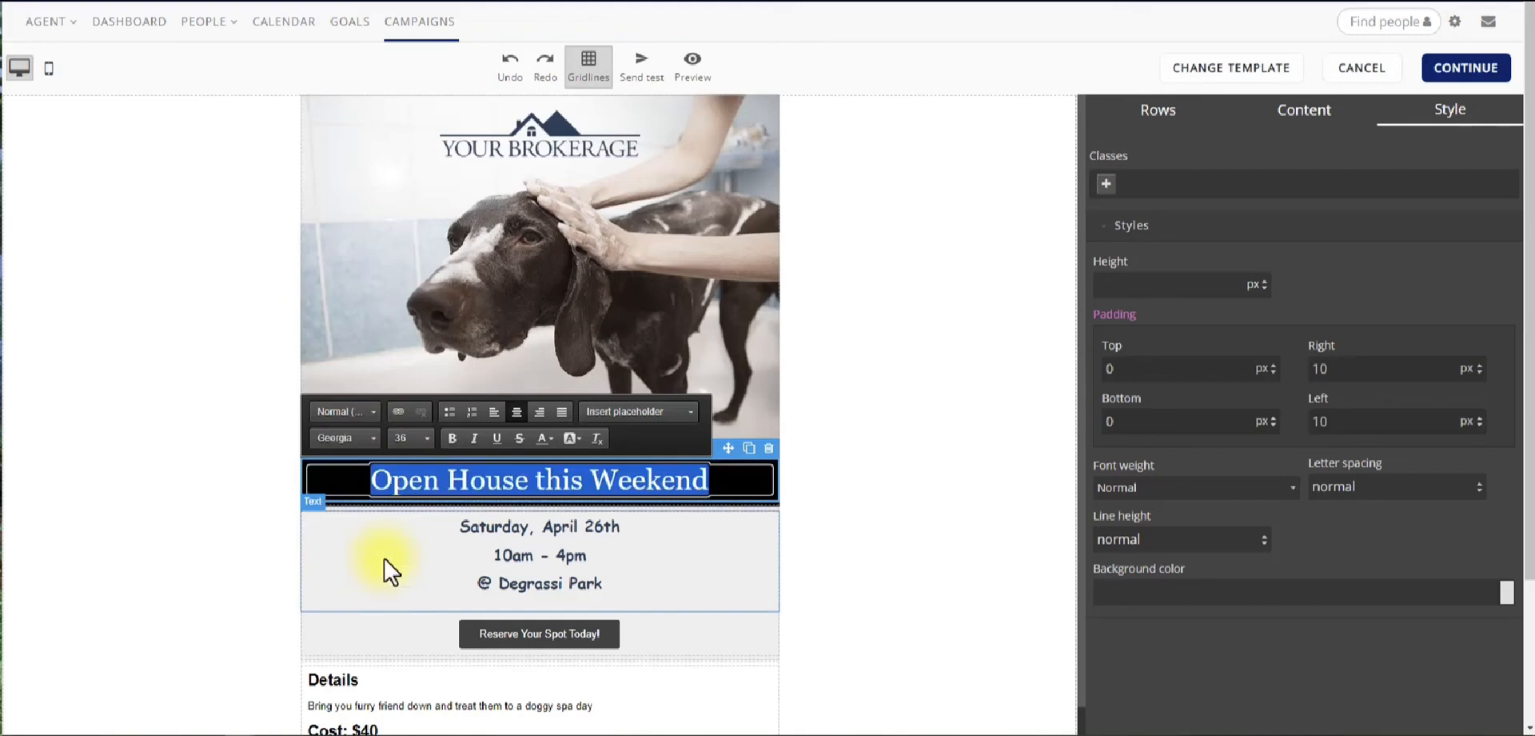
# - Change the day in the event date line to April 30th
pyautogui.click(463, 529)
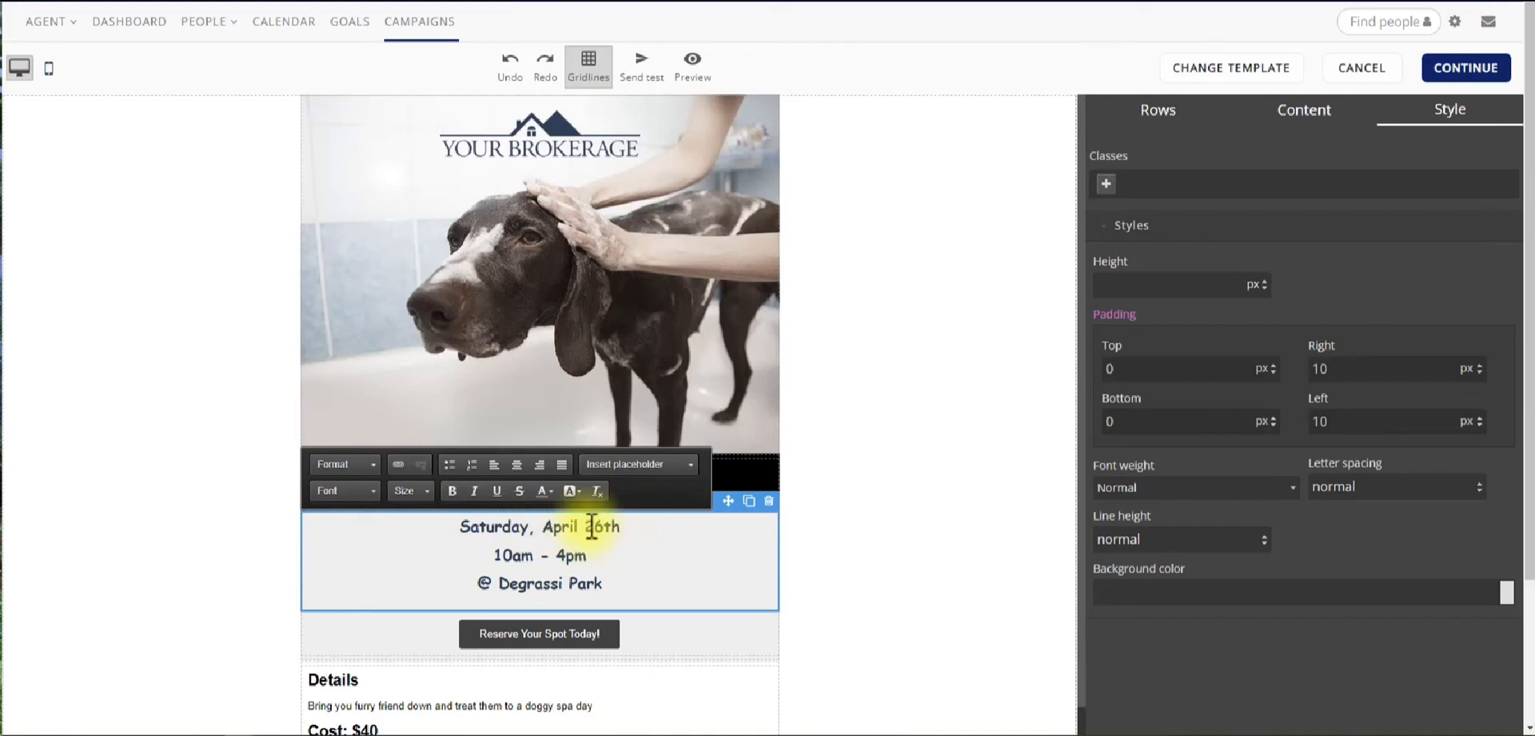
pyautogui.moveTo(586, 527); pyautogui.dragTo(606, 531)
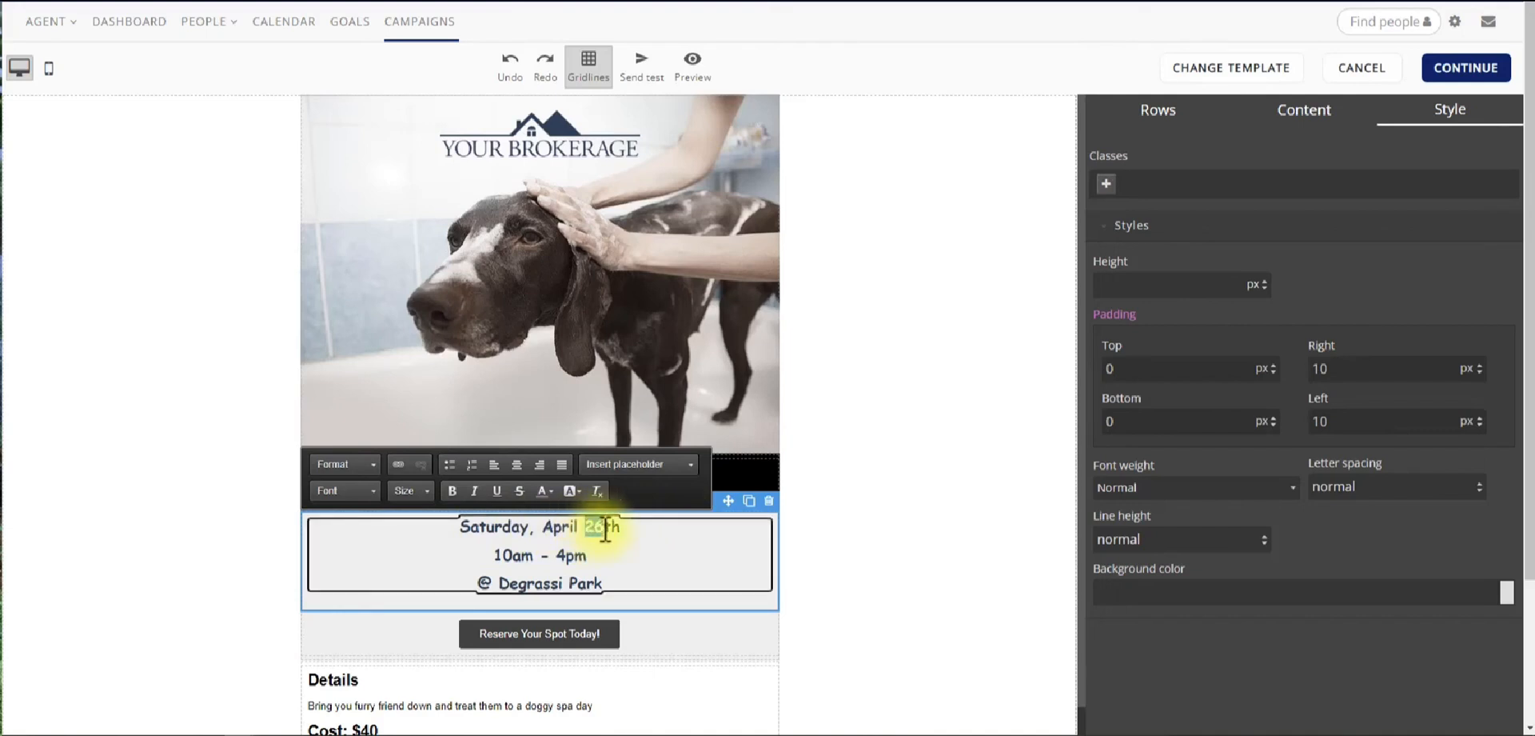
pyautogui.write('30')
# - Replace the park location line with the property's street address, putting the city, state and postcode on a second line
pyautogui.moveTo(475, 582); pyautogui.dragTo(661, 577)
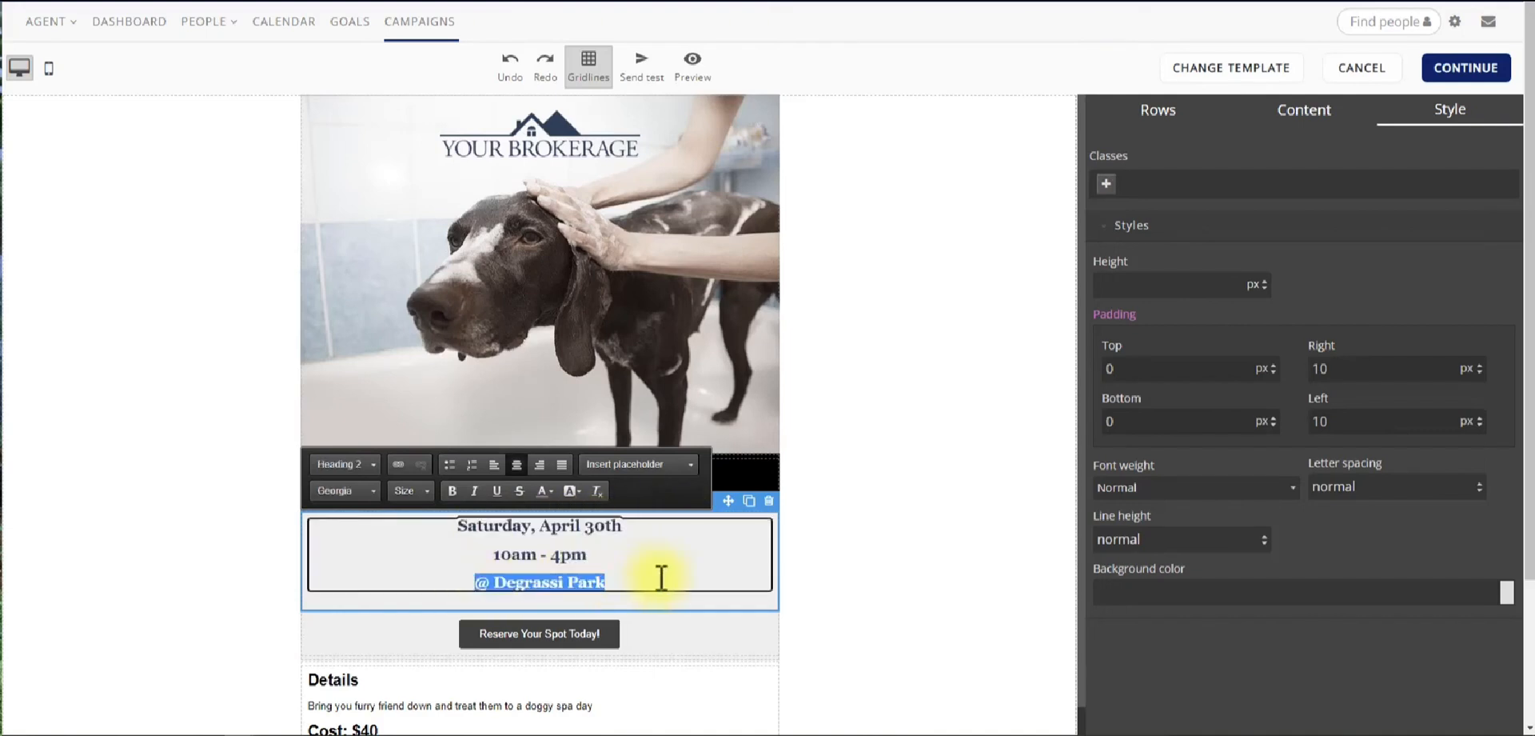
pyautogui.write('123 M')
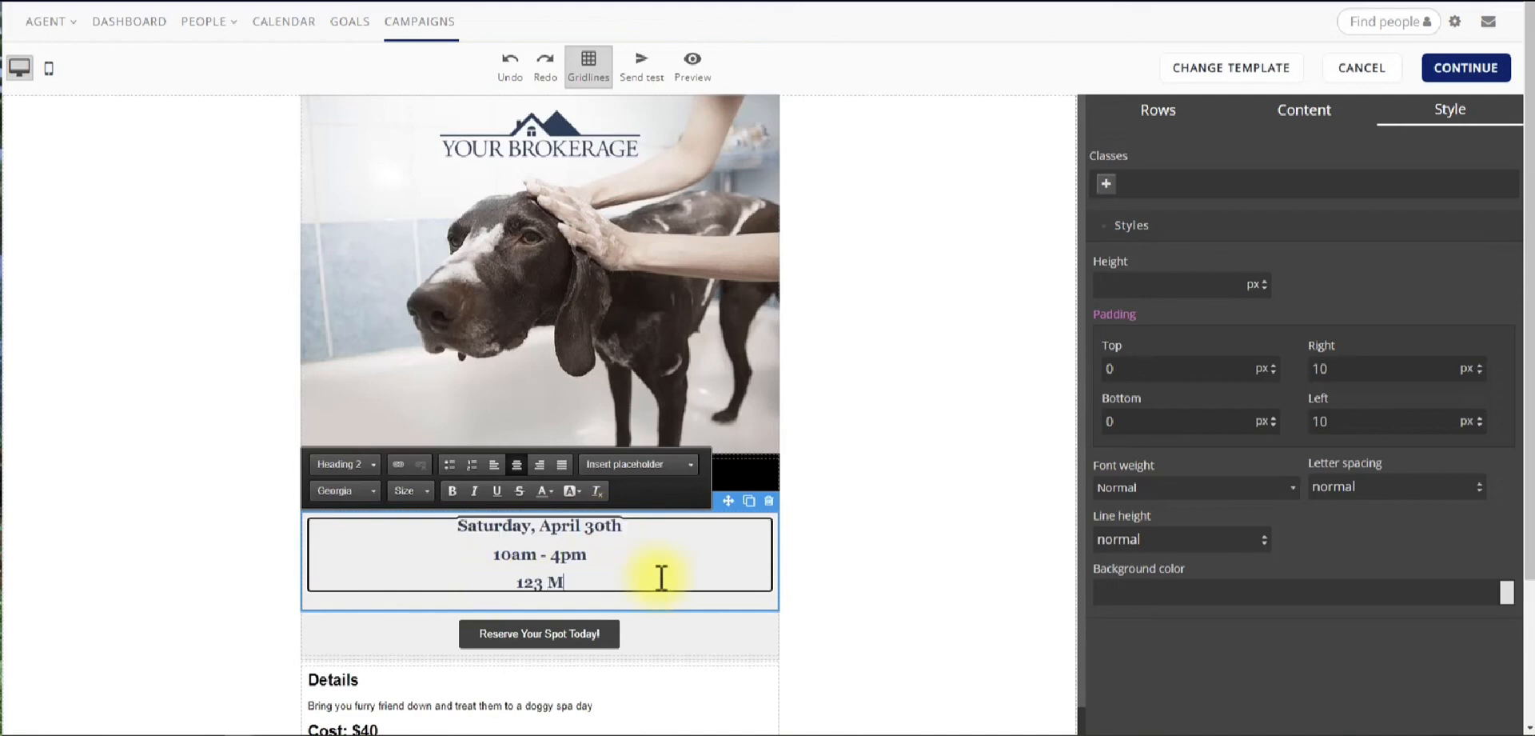
pyautogui.write('ain Str')
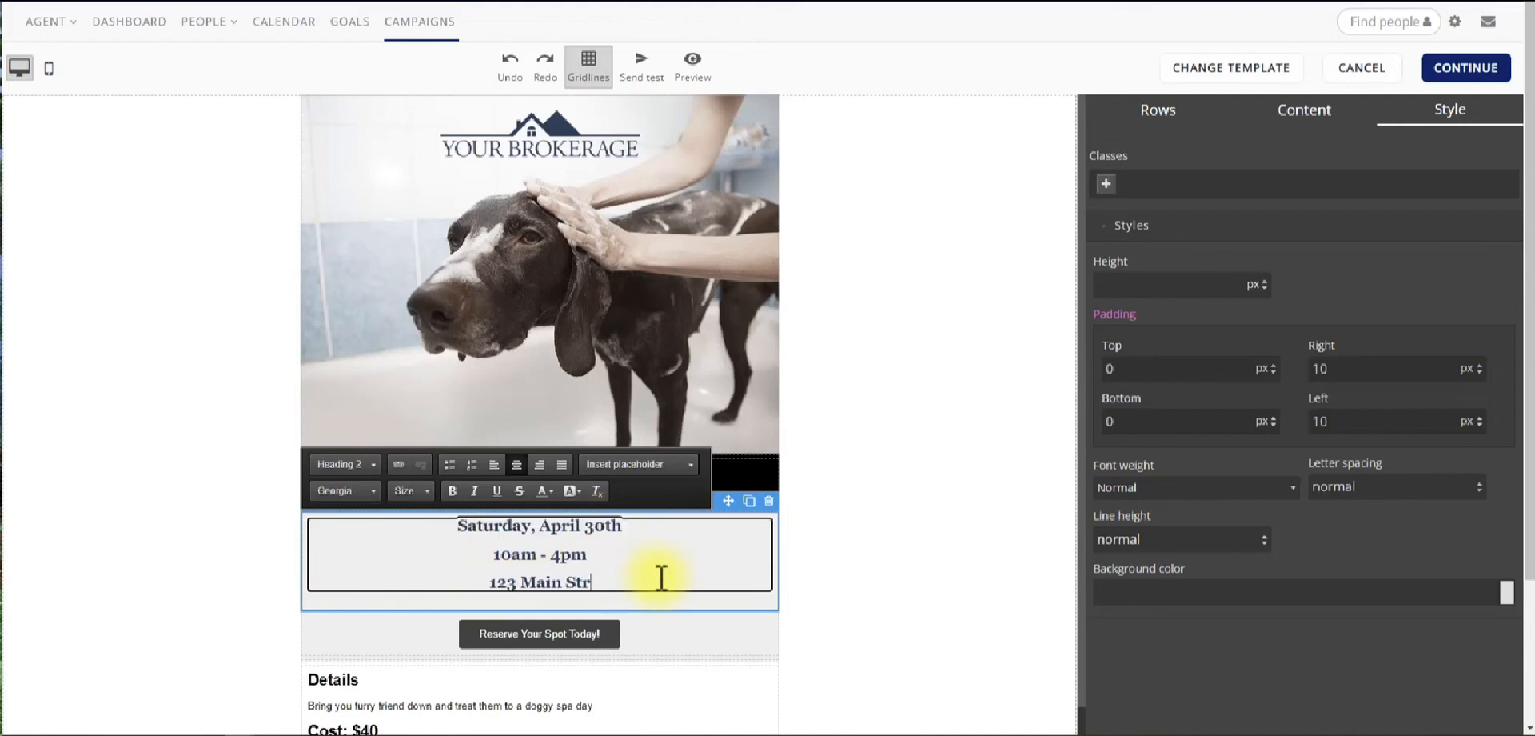
pyautogui.write('eet,')
pyautogui.hotkey('shift', 'Return')
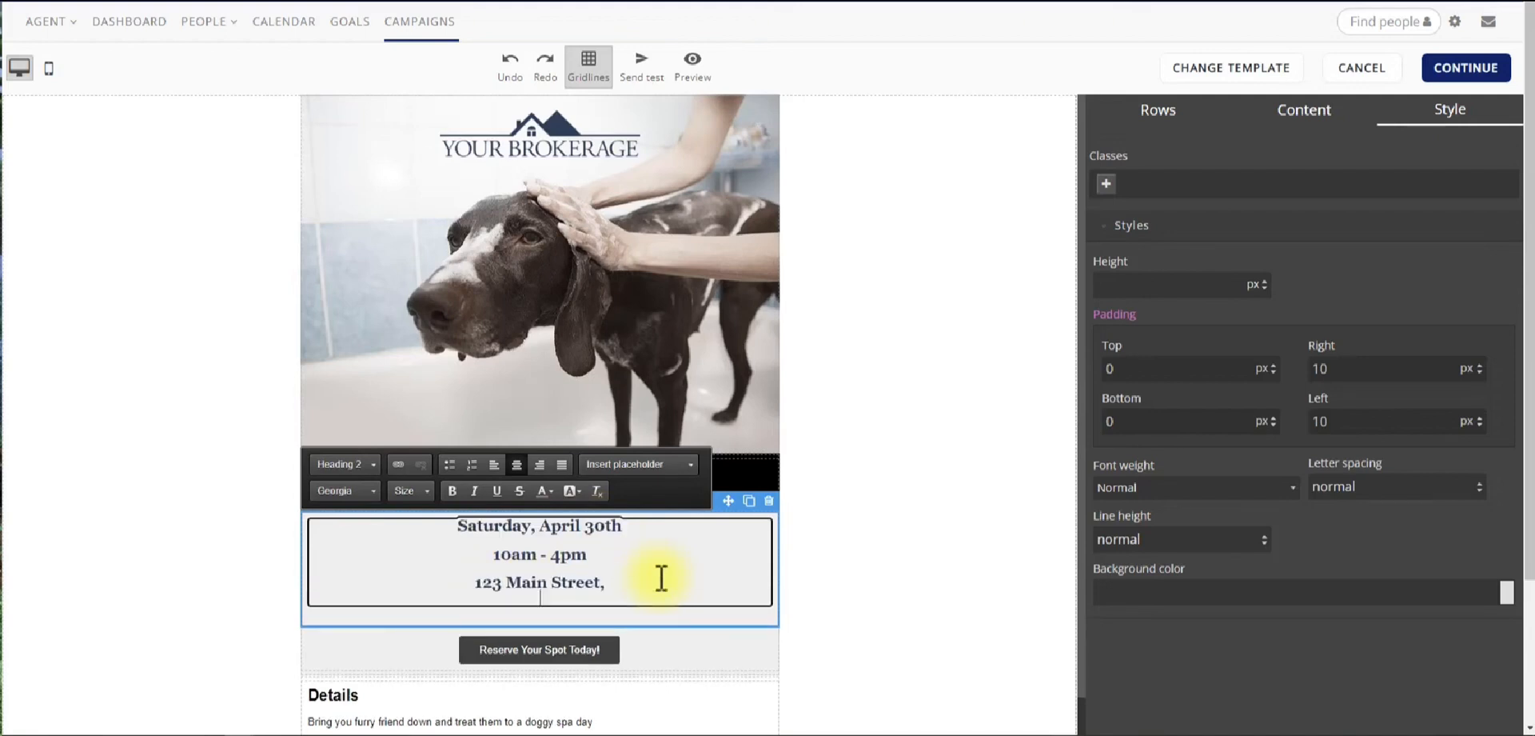
pyautogui.write('Seattle, WA 98104')
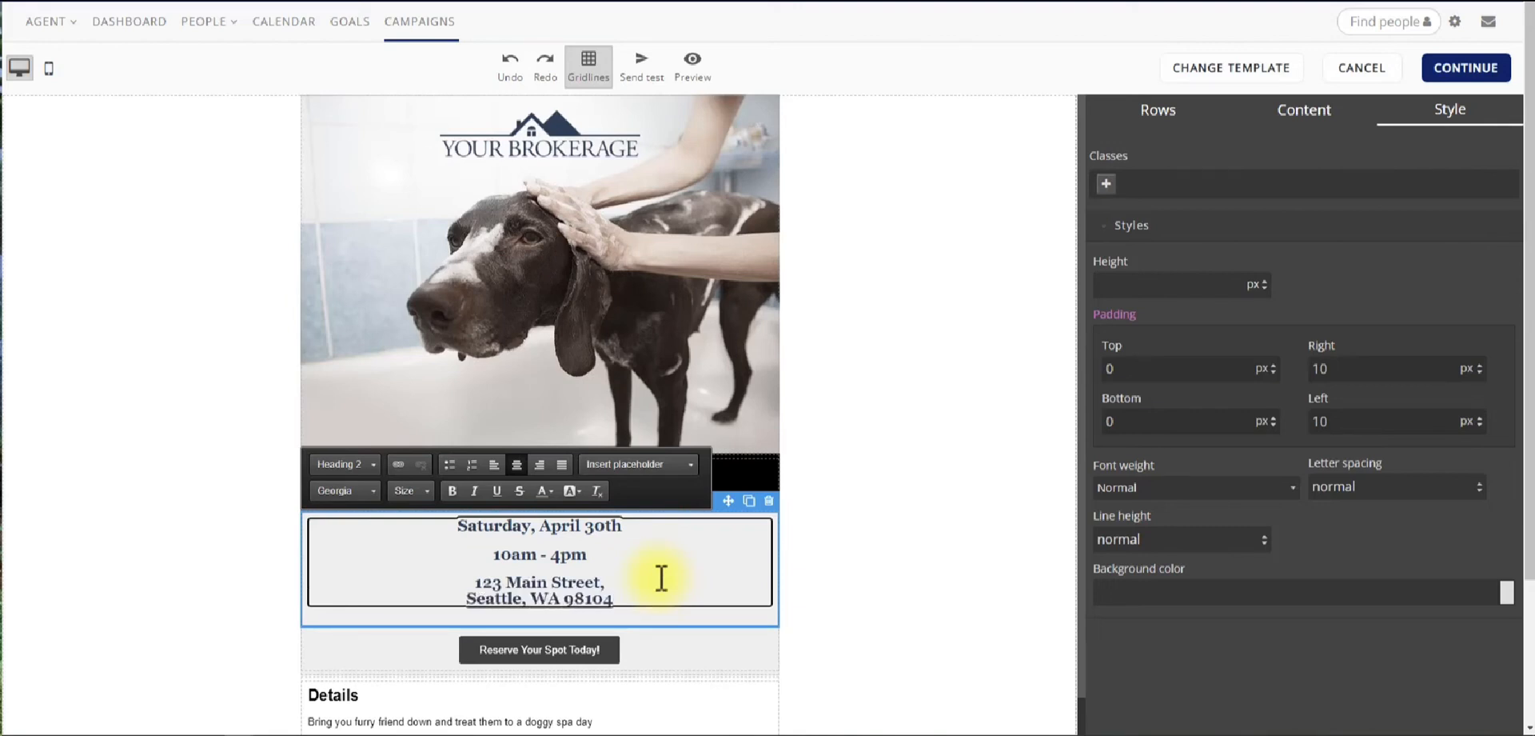
pyautogui.click(951, 551)
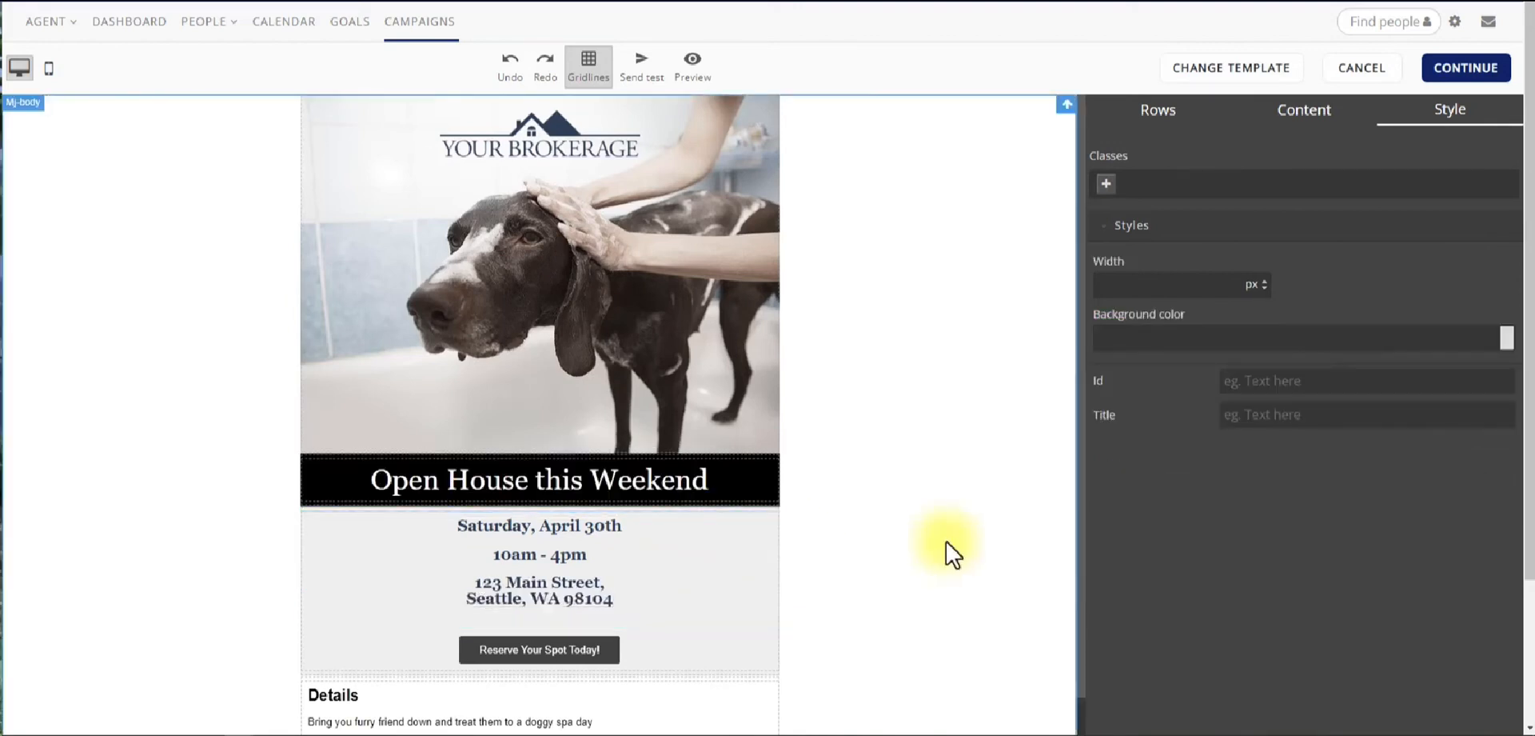
# - Examine the style settings of the reservation button, including the link URL it opens, without changing them
pyautogui.click(552, 652)
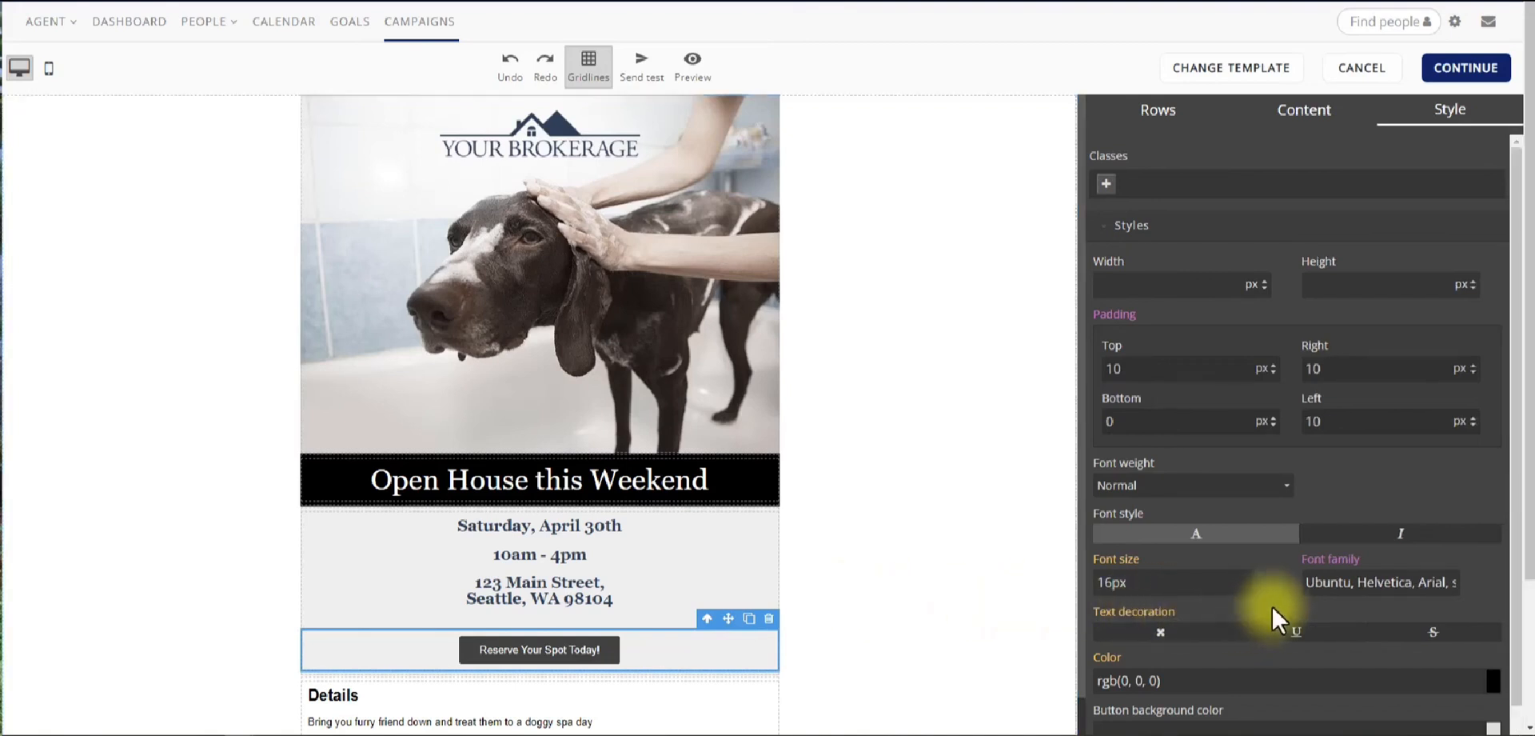
pyautogui.scroll(-3, 1271, 607)
pyautogui.scroll(-1, 1271, 605)
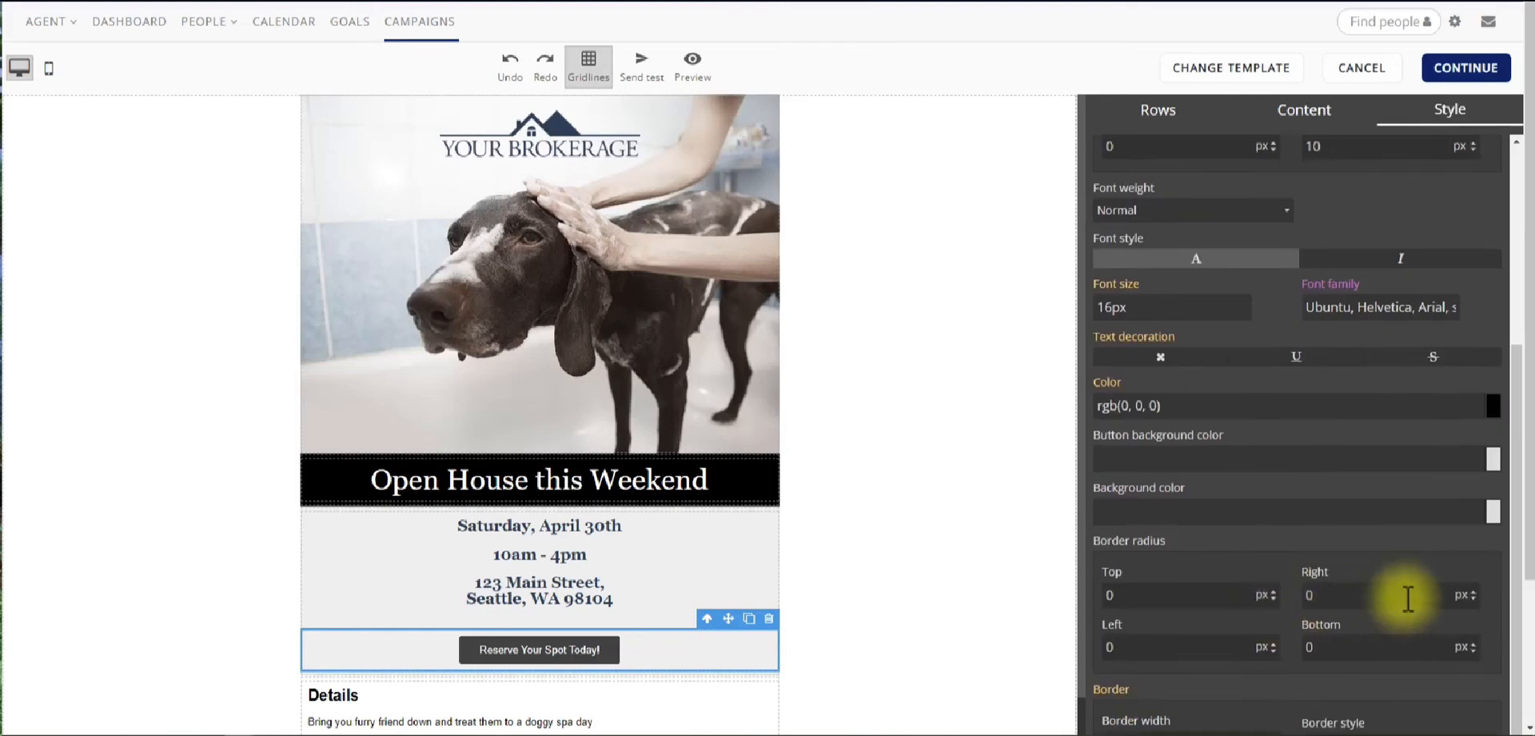
pyautogui.moveTo(1527, 483); pyautogui.dragTo(1507, 680)
pyautogui.click(1357, 717)
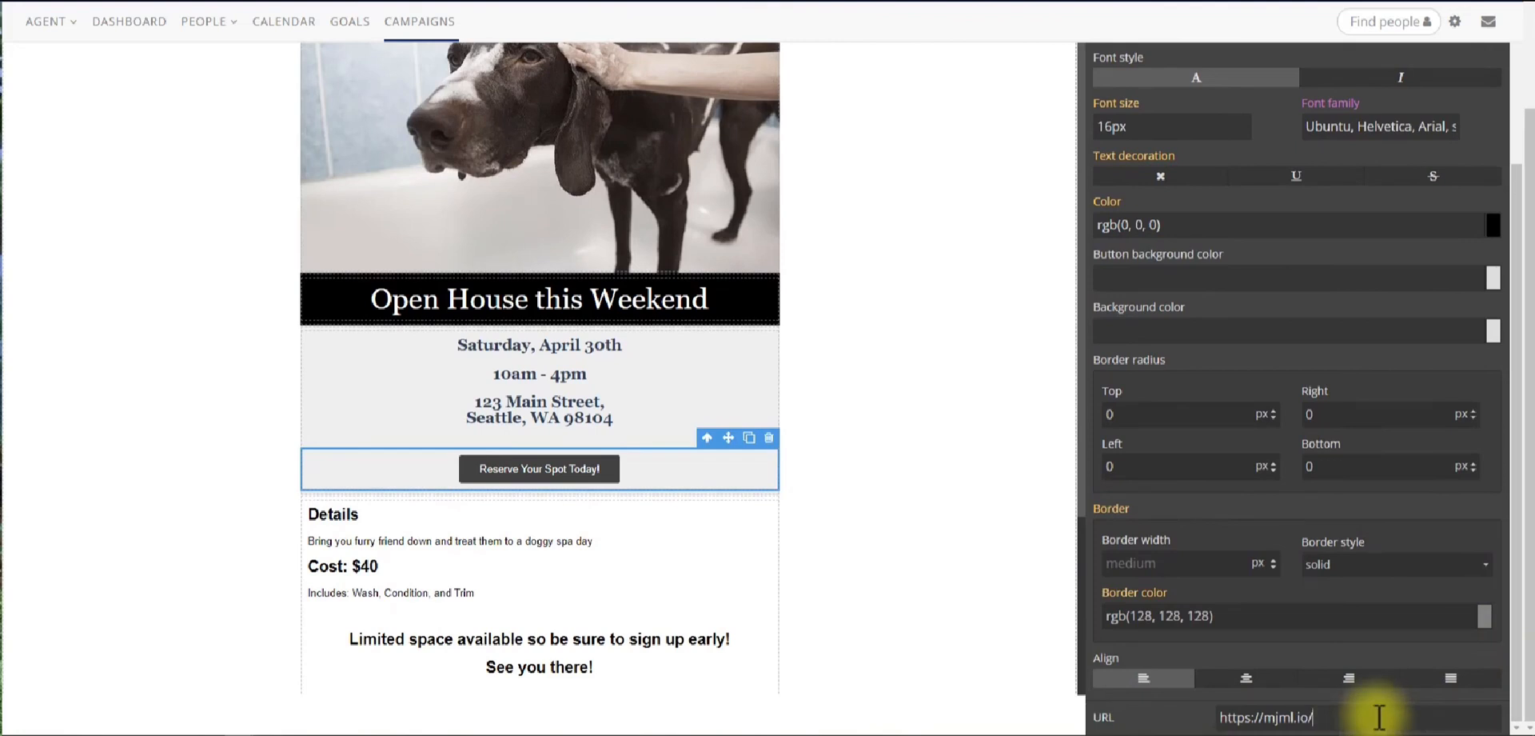
pyautogui.moveTo(1357, 717); pyautogui.dragTo(1217, 723)
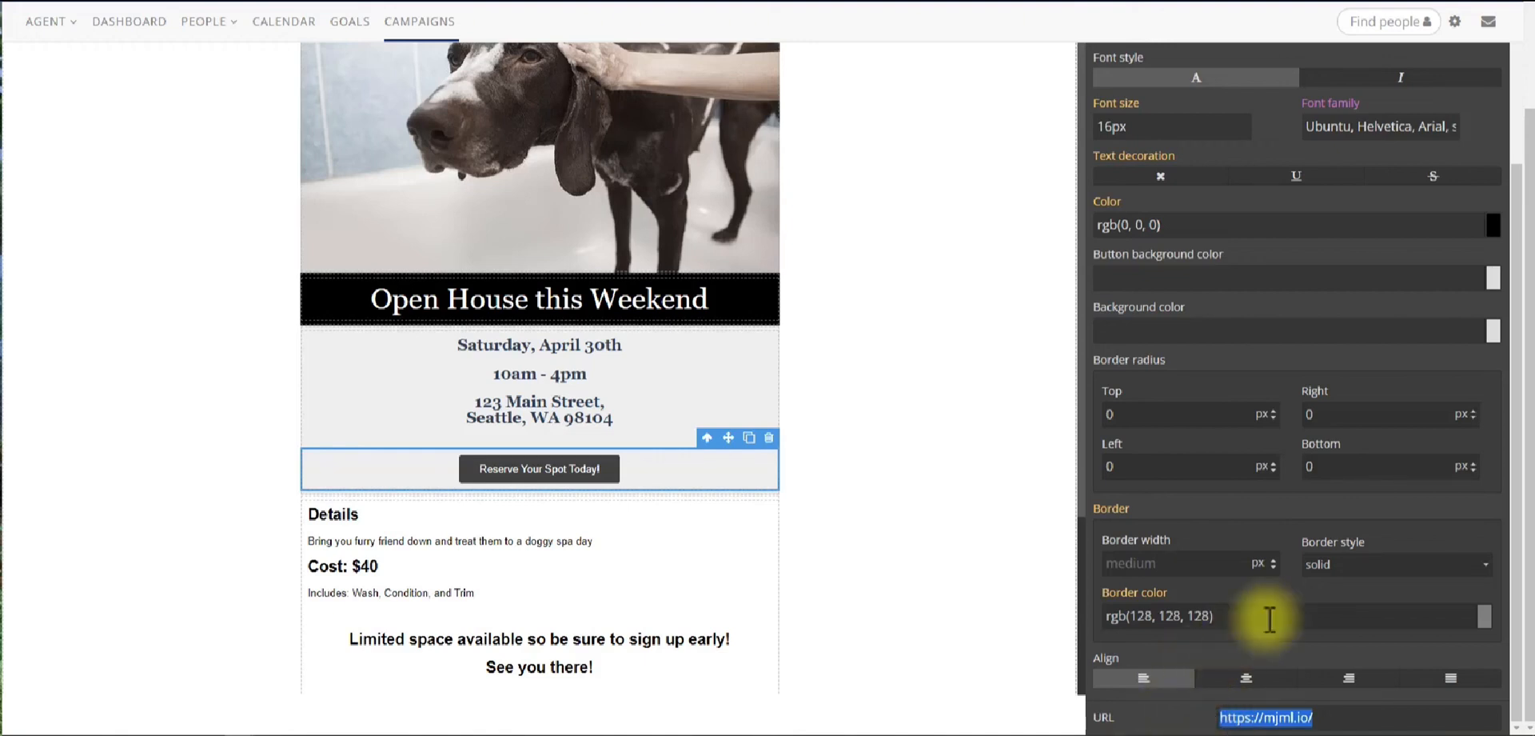
pyautogui.click(967, 387)
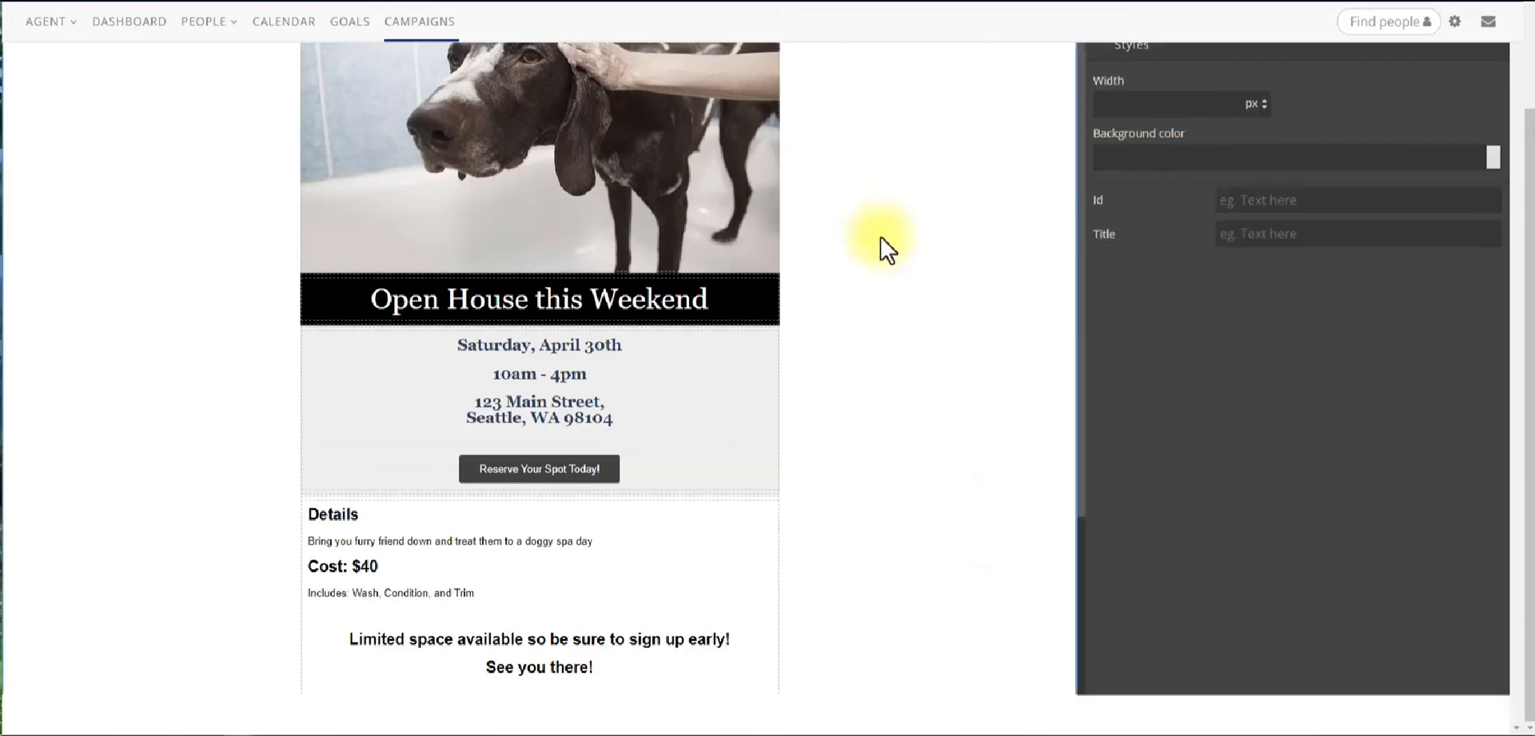
# - Remove the dog photo set as the background image of the email's header section
pyautogui.scroll(5, 884, 244)
pyautogui.click(532, 284)
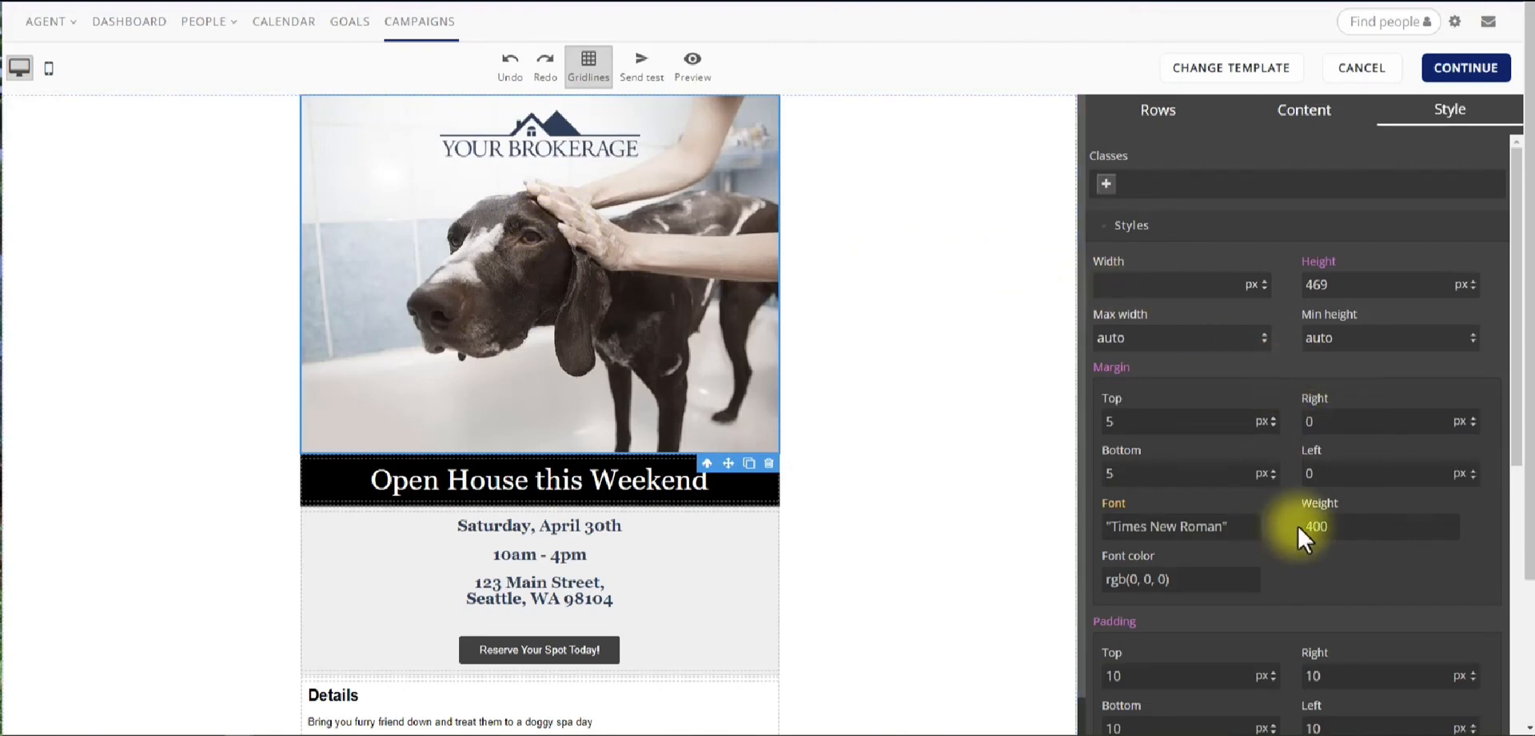
pyautogui.scroll(-5, 1297, 525)
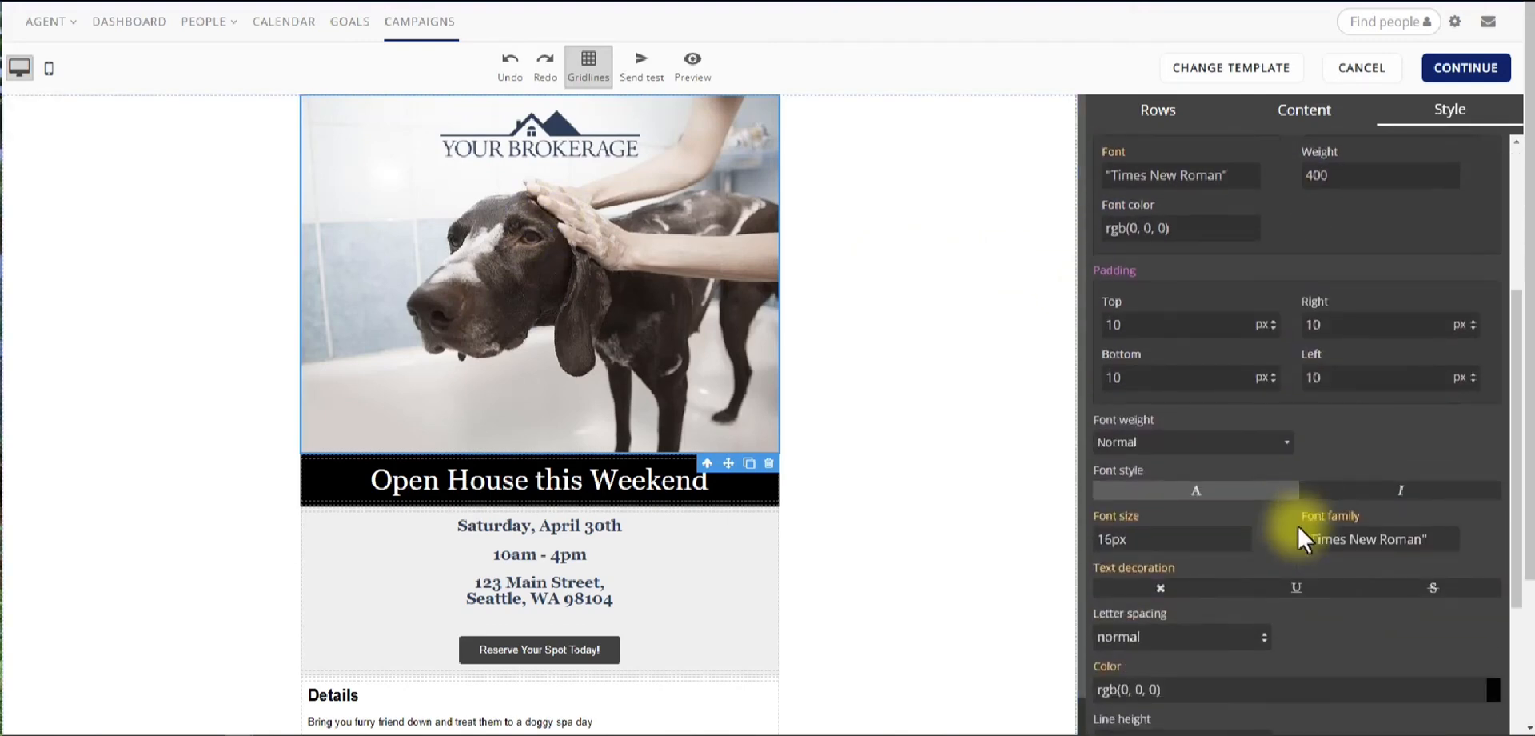
pyautogui.scroll(-5, 1297, 524)
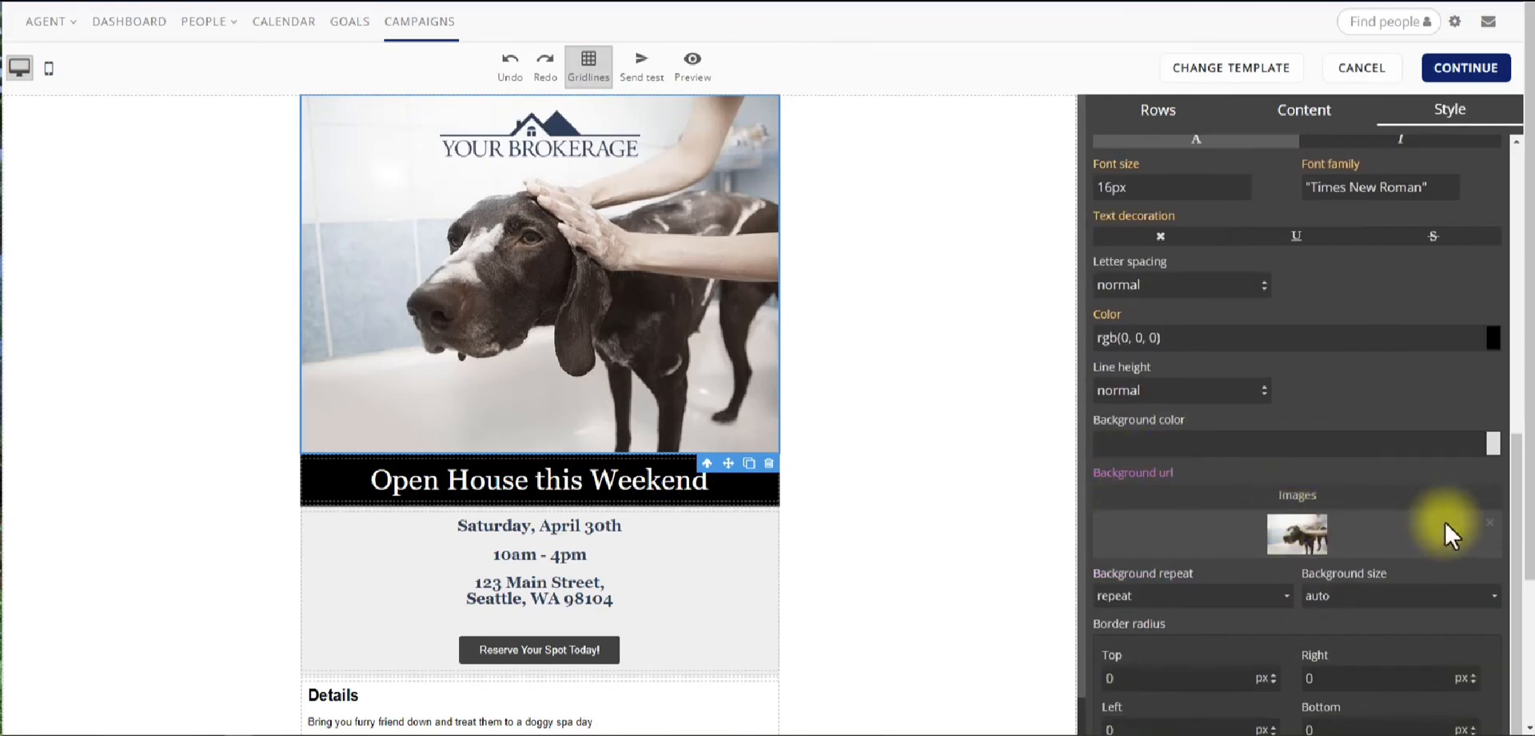
pyautogui.click(1489, 522)
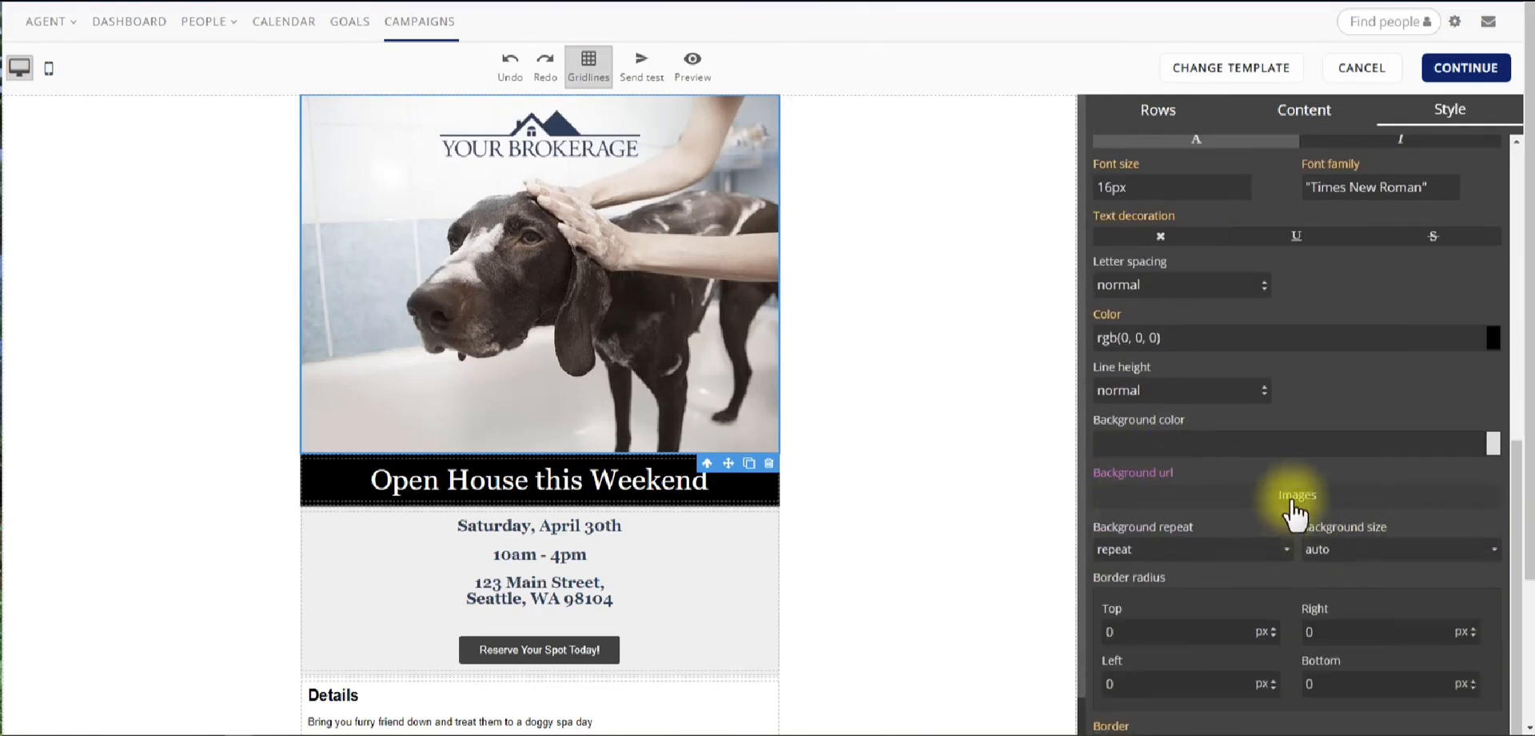
# - Upload the kitchen photo pexels-skitterphoto-349749 and set it as the header section's background image
pyautogui.click(1295, 496)
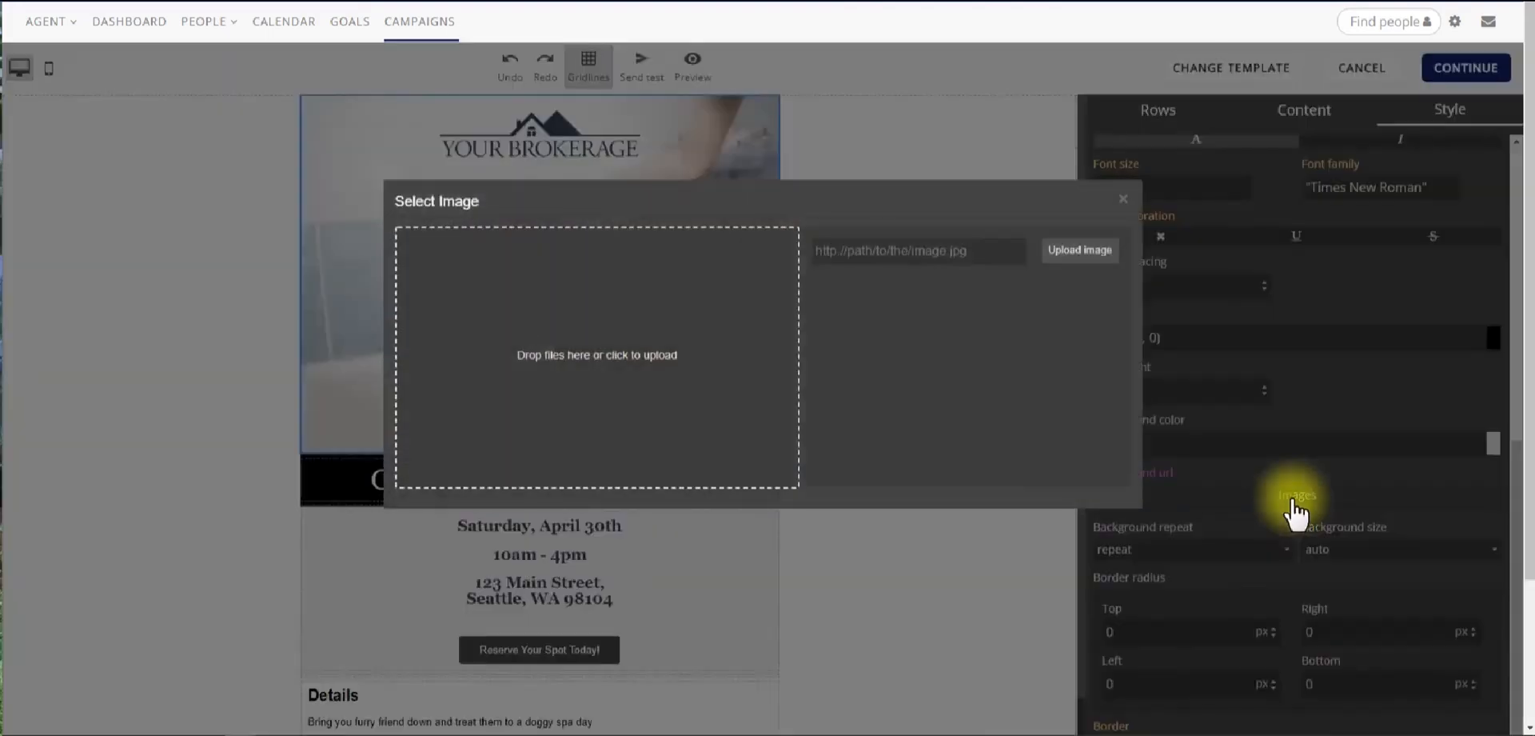
pyautogui.click(645, 361)
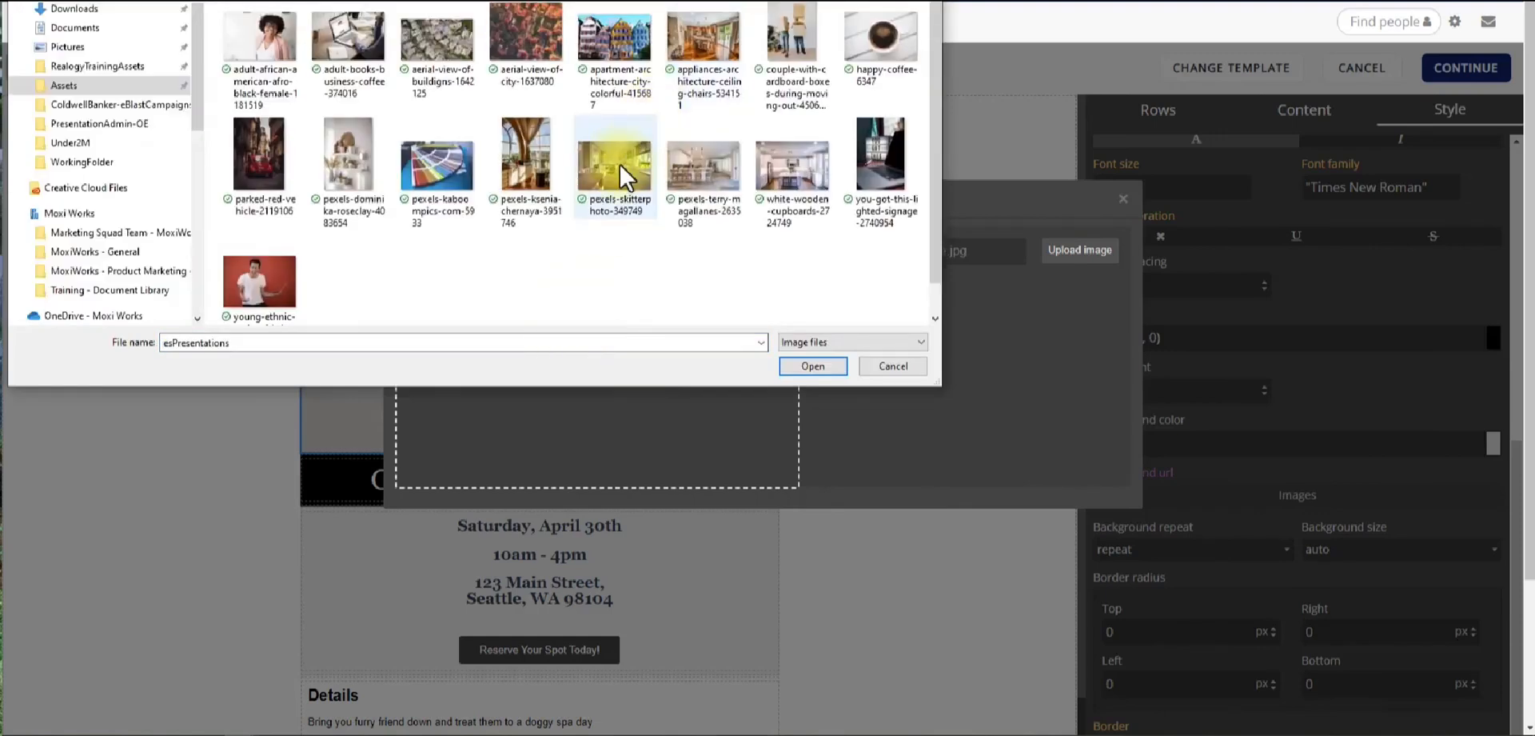
pyautogui.click(619, 161)
pyautogui.click(812, 369)
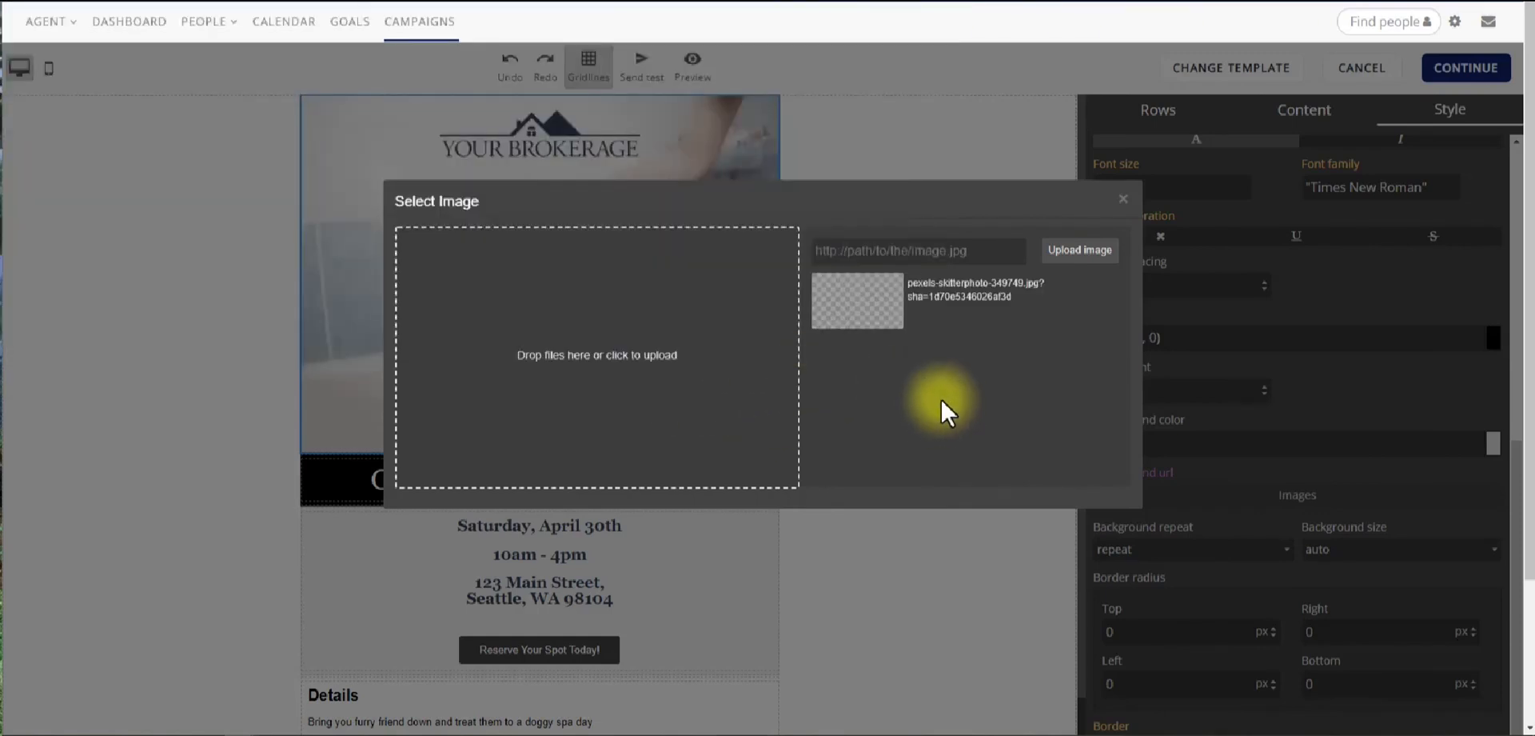
pyautogui.click(877, 320)
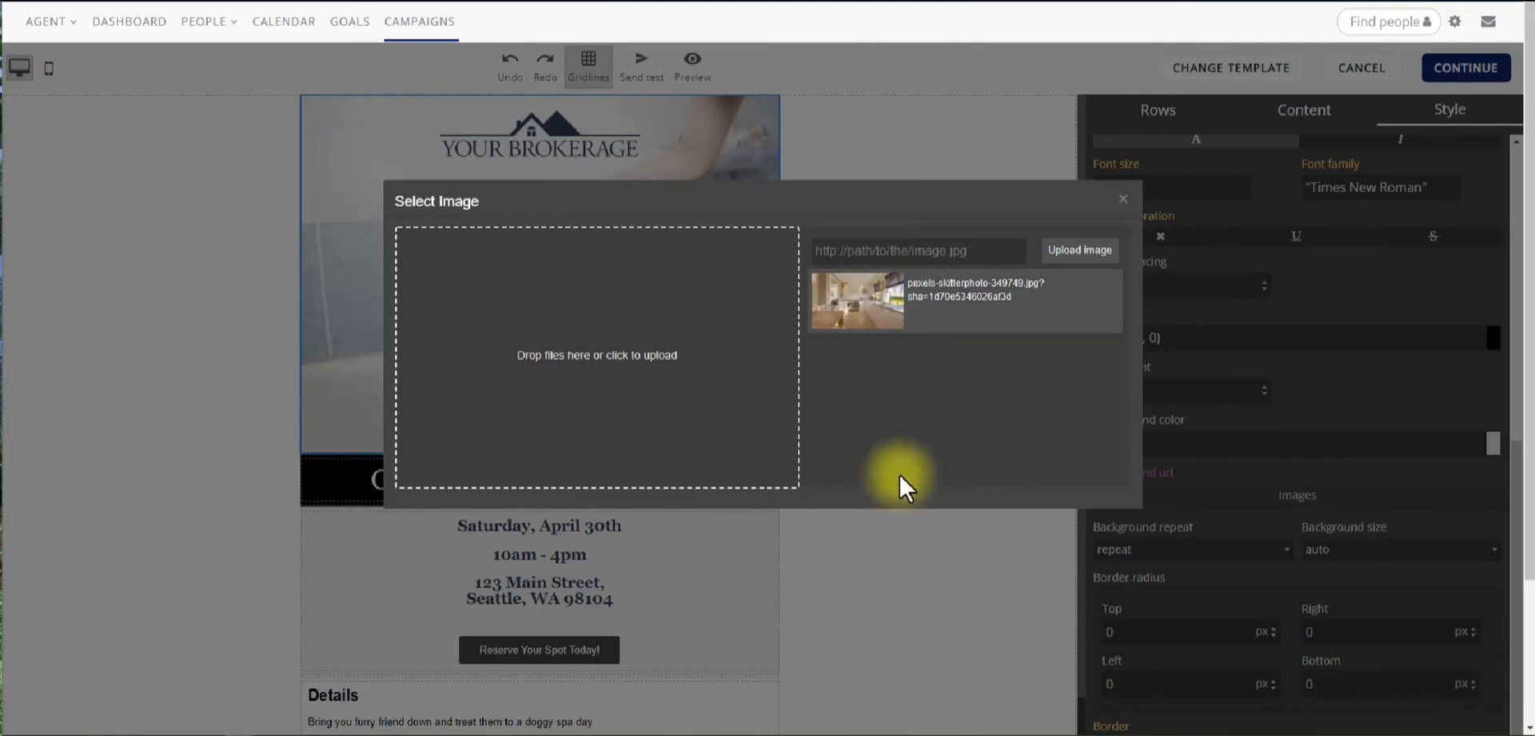
pyautogui.doubleClick(874, 323)
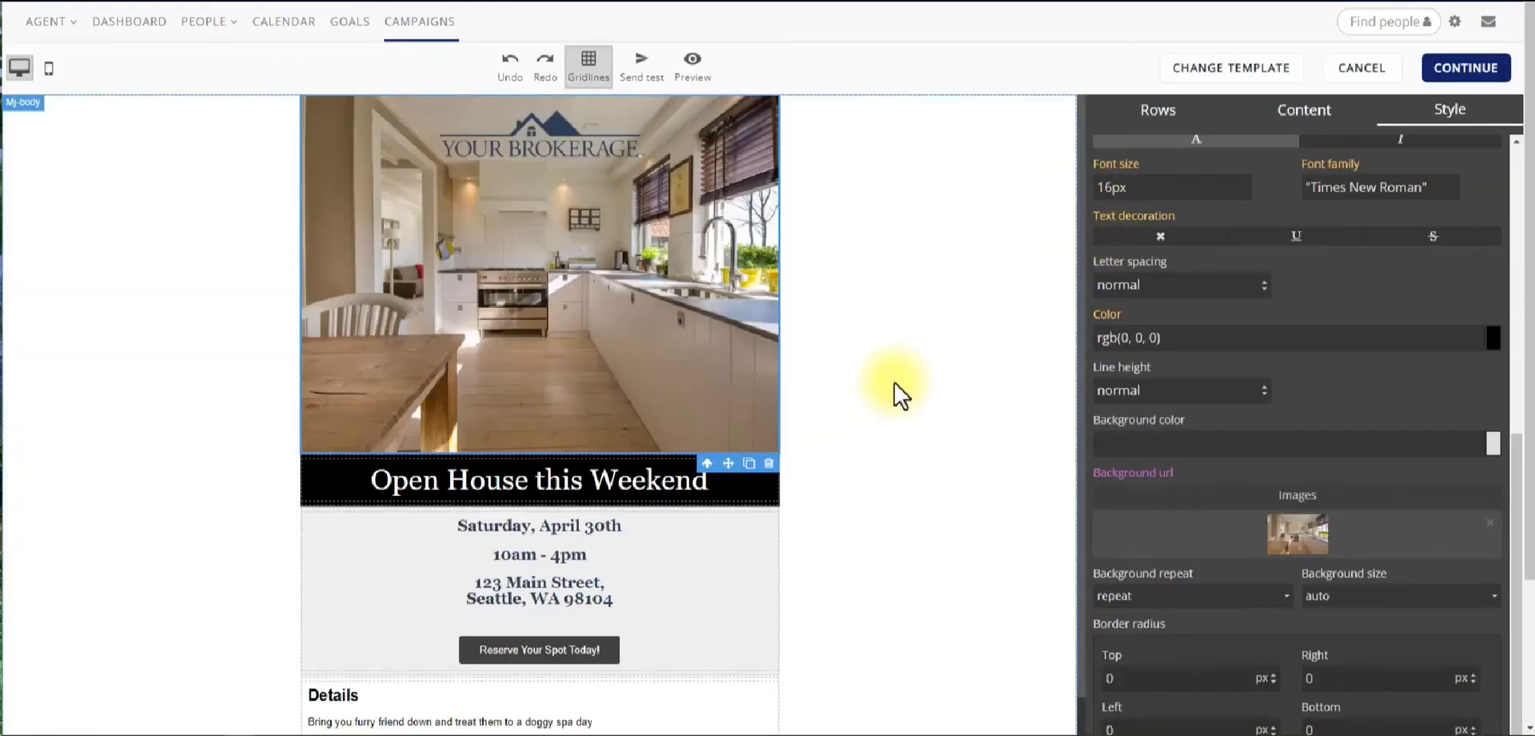
# - Try placing a Listings block above the Details section and close its listing search without adding a property
pyautogui.click(527, 139)
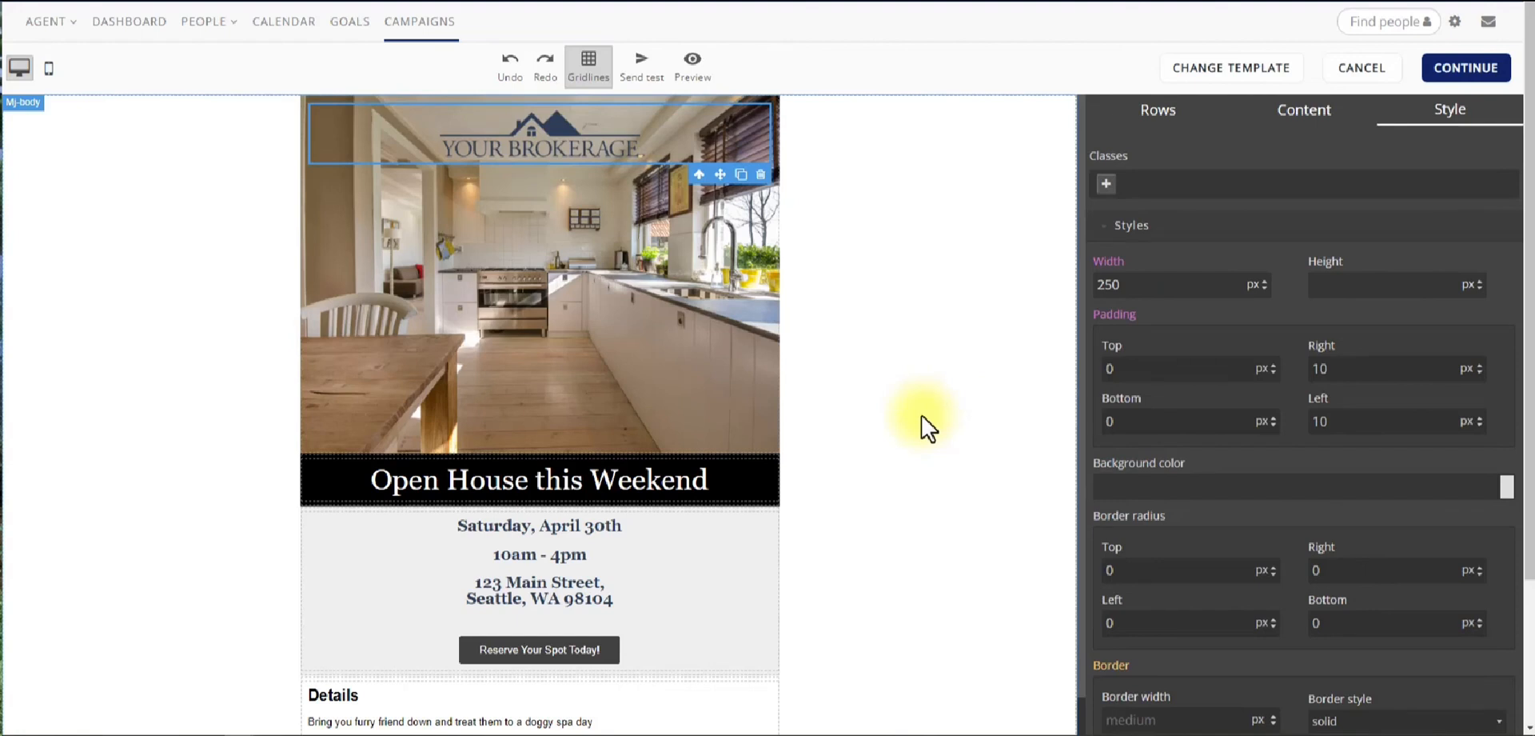
pyautogui.click(1311, 116)
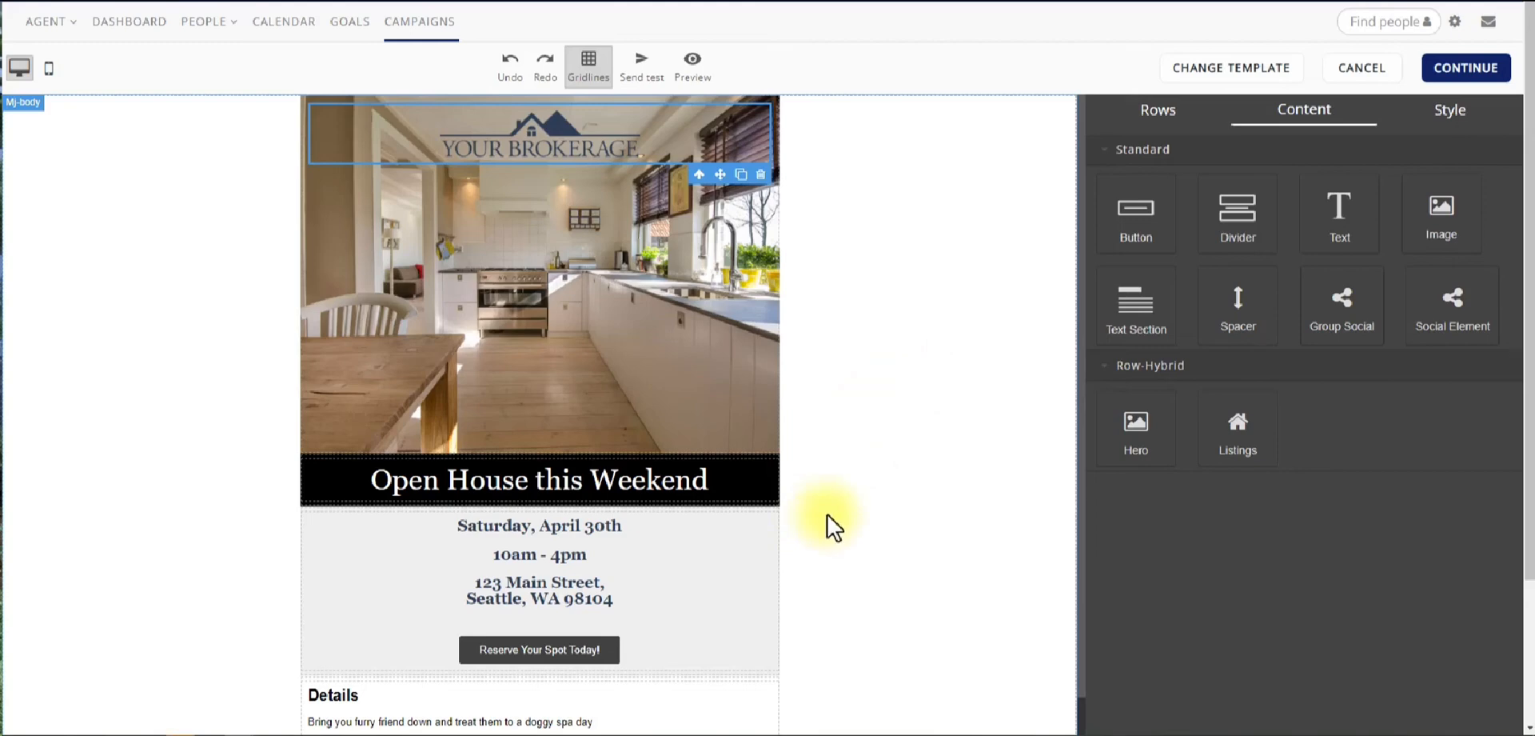
pyautogui.scroll(-3, 832, 524)
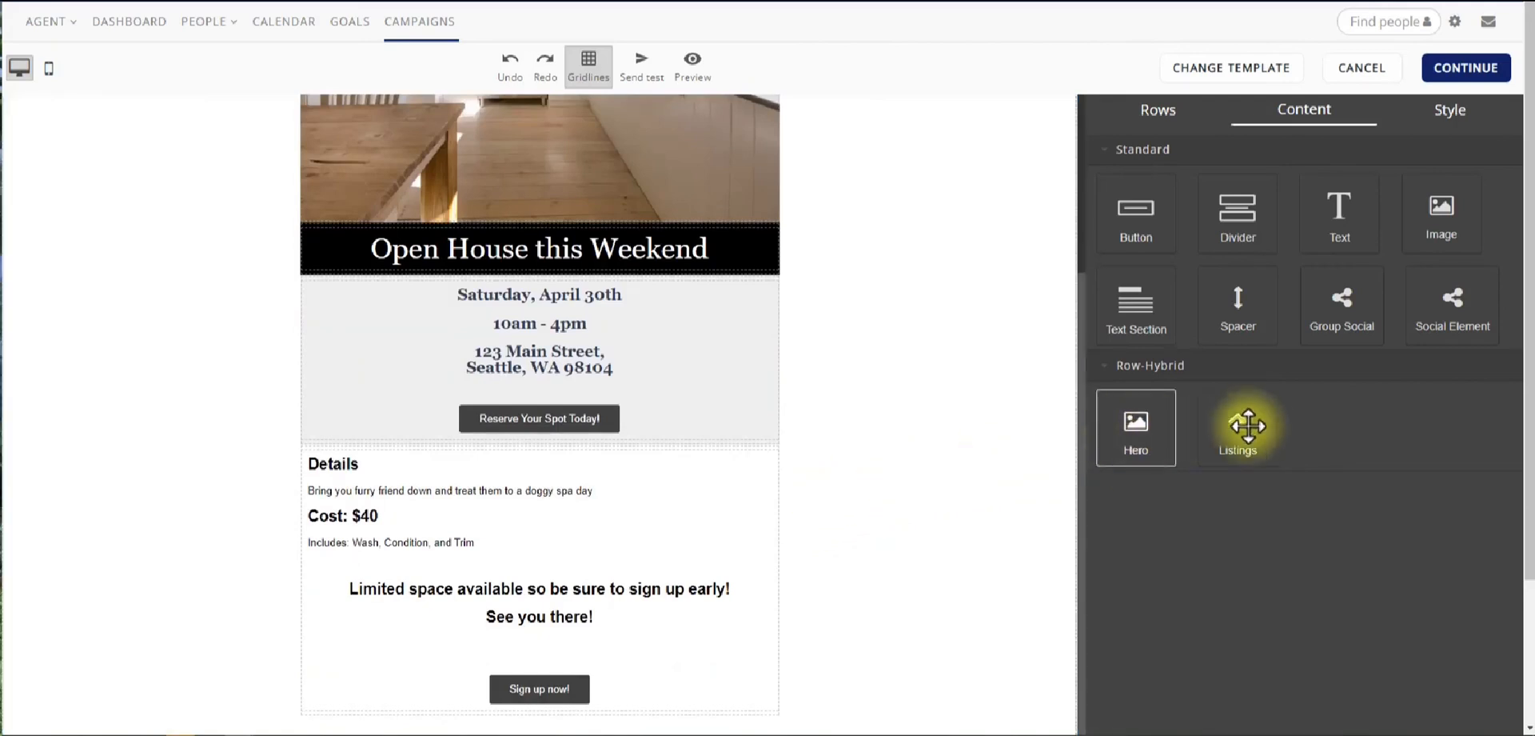
pyautogui.moveTo(1255, 431); pyautogui.dragTo(662, 492)
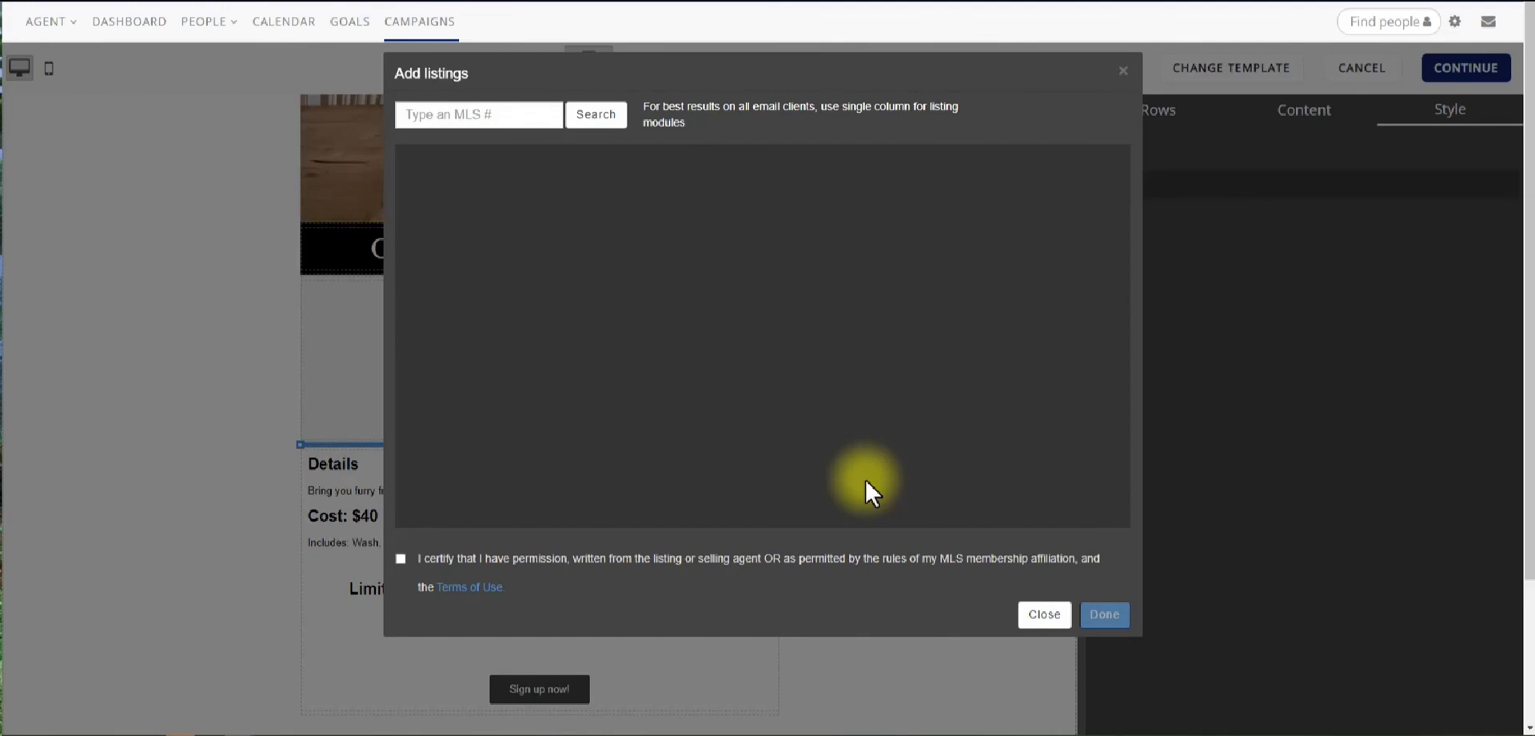
pyautogui.click(1047, 628)
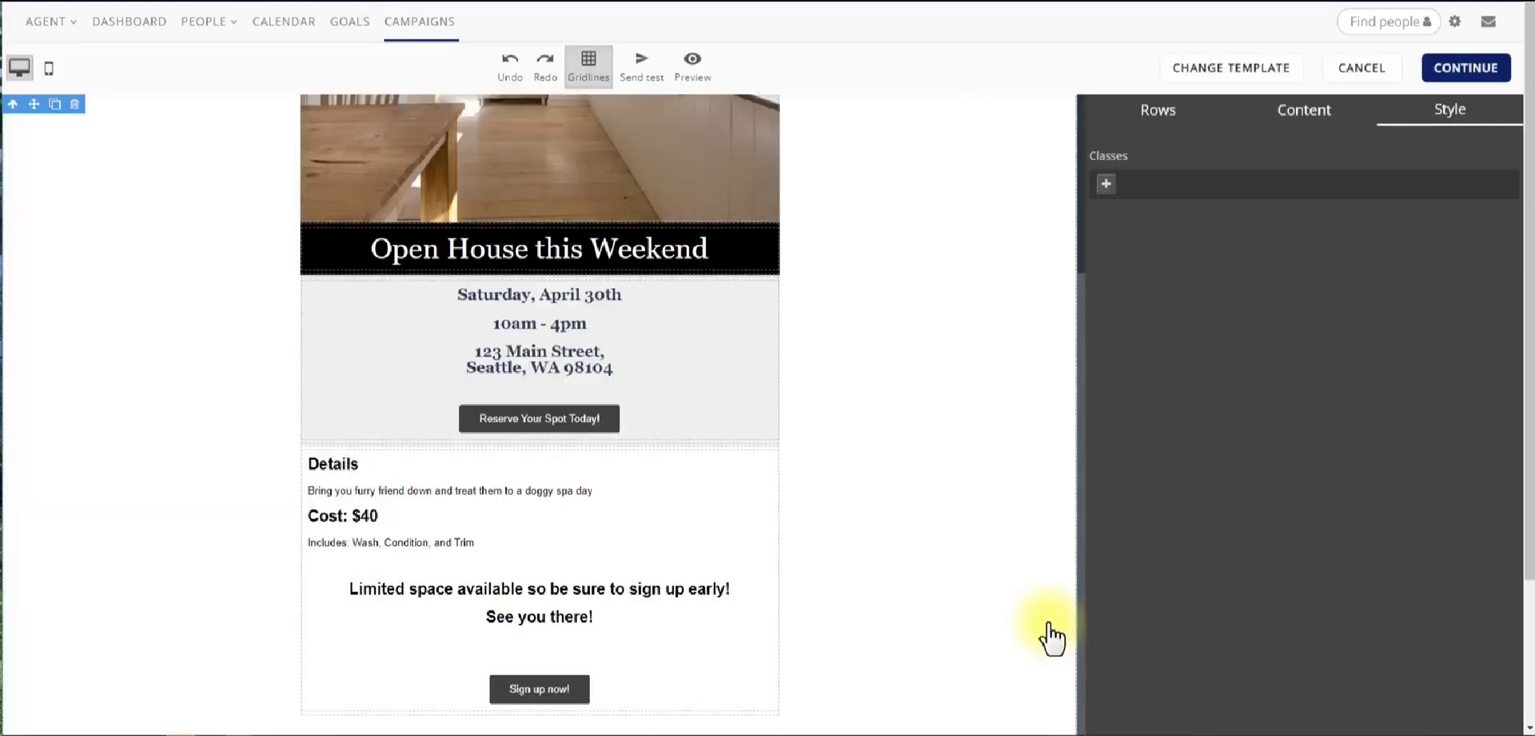
# - Try out an empty image block above the Details section and delete it again
pyautogui.click(1305, 116)
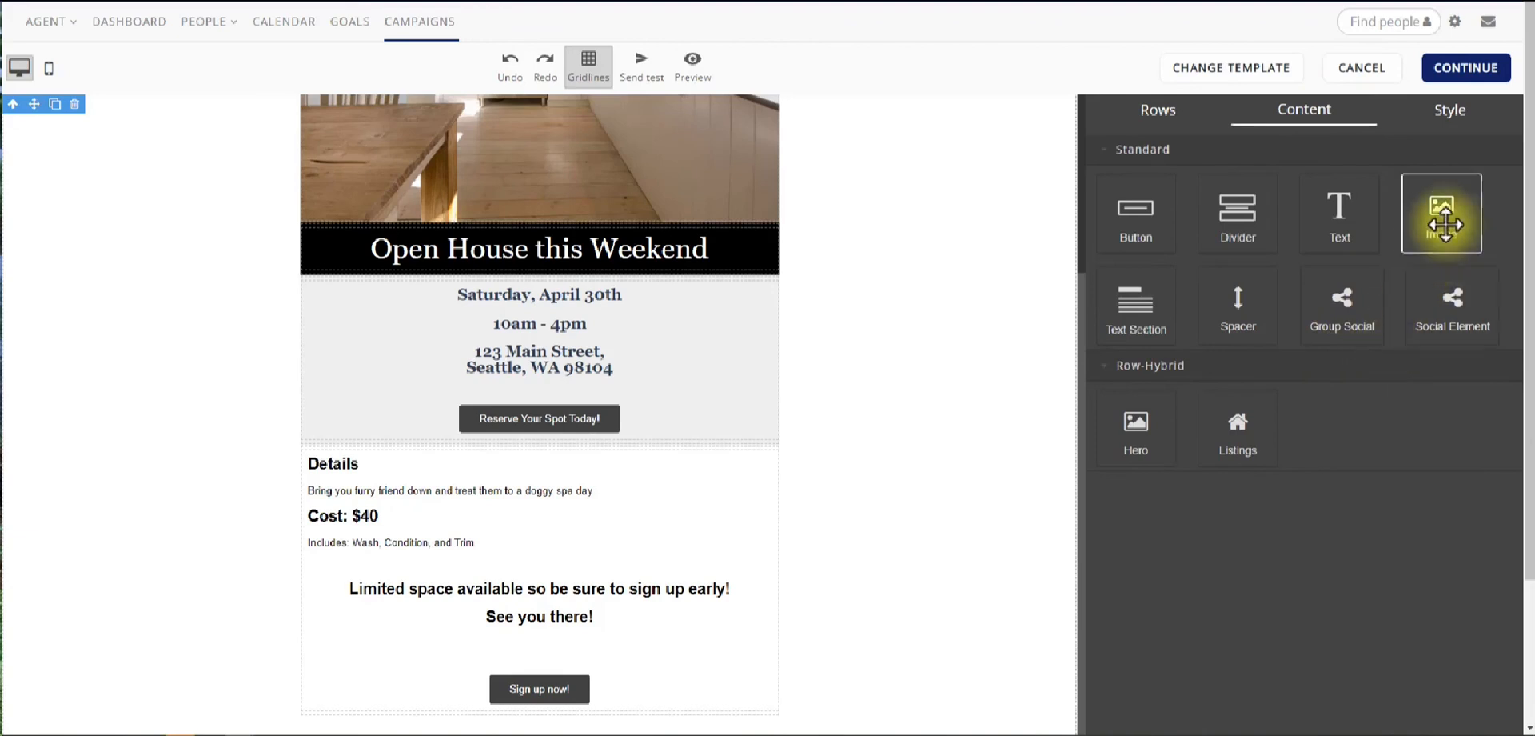
pyautogui.moveTo(1439, 216); pyautogui.dragTo(599, 453)
pyautogui.scroll(-3, 891, 536)
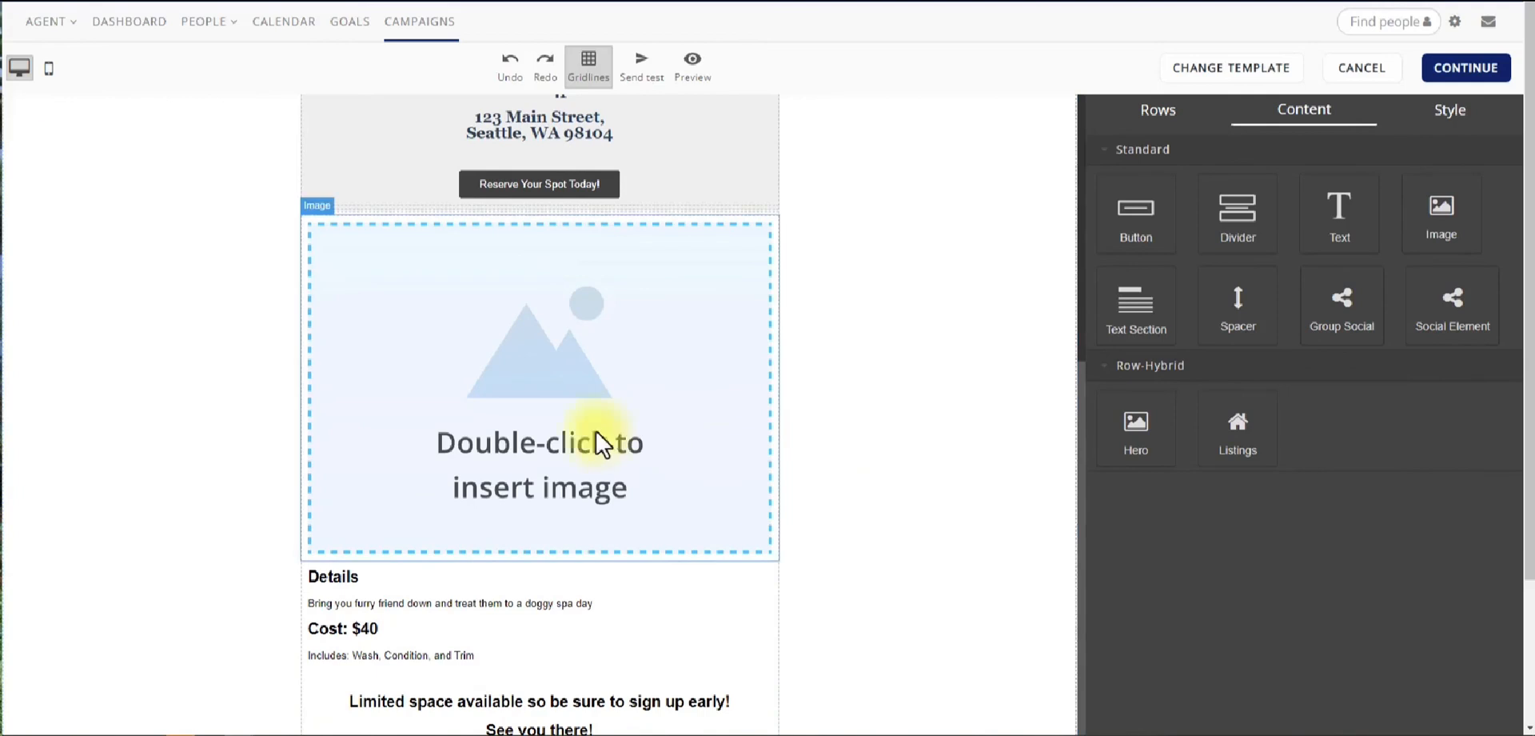
pyautogui.click(776, 261)
pyautogui.click(769, 205)
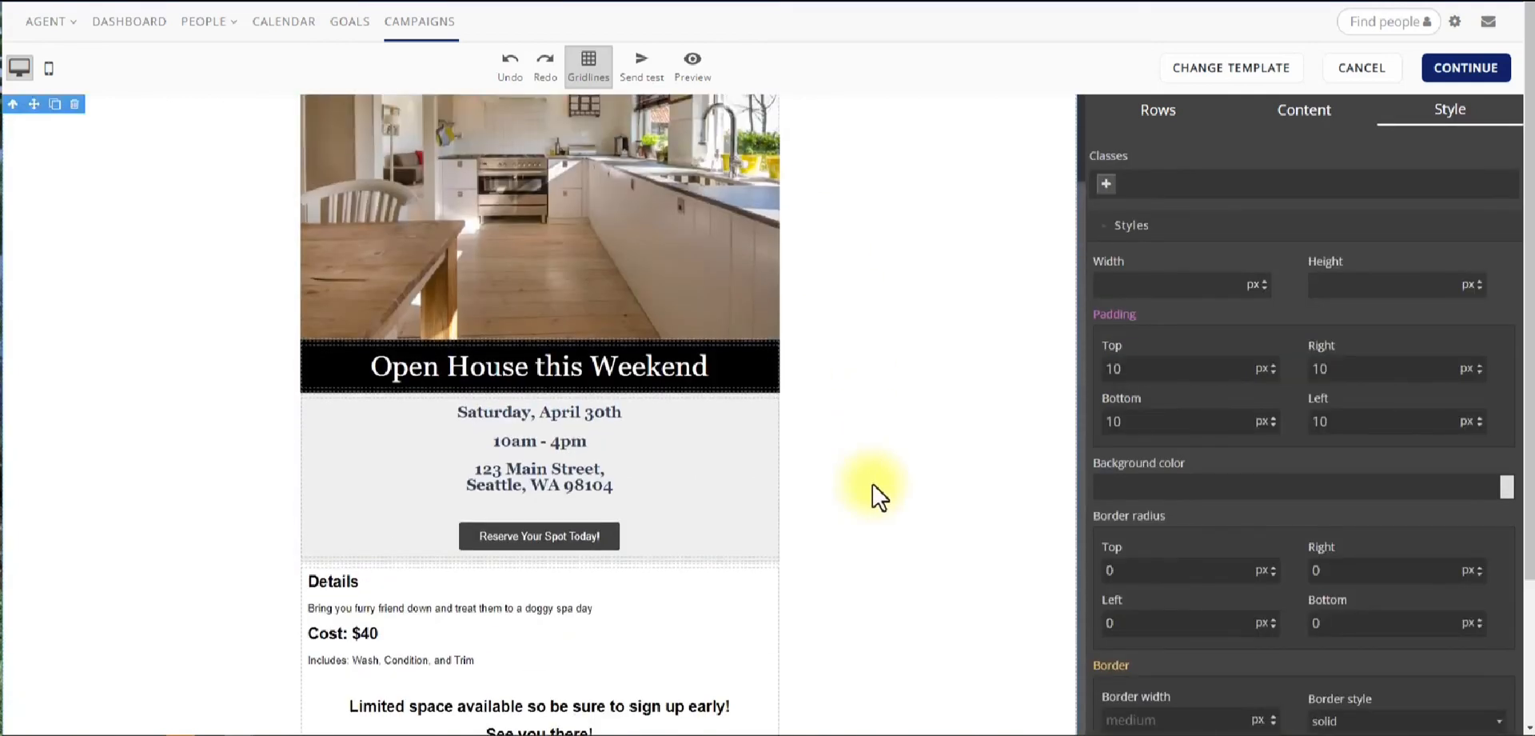
# - Finish editing the email's content and save the edited email
pyautogui.scroll(2, 879, 496)
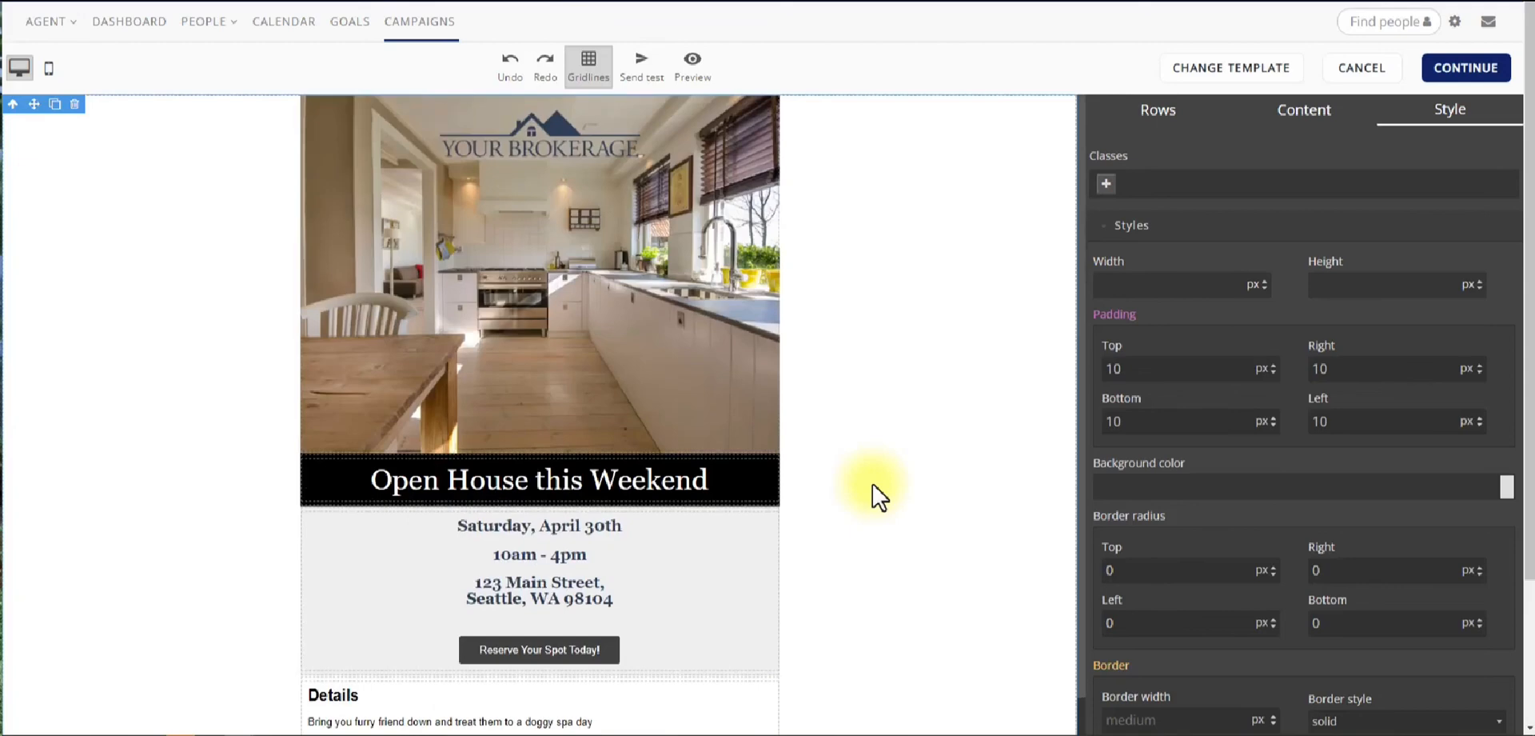
pyautogui.click(1473, 90)
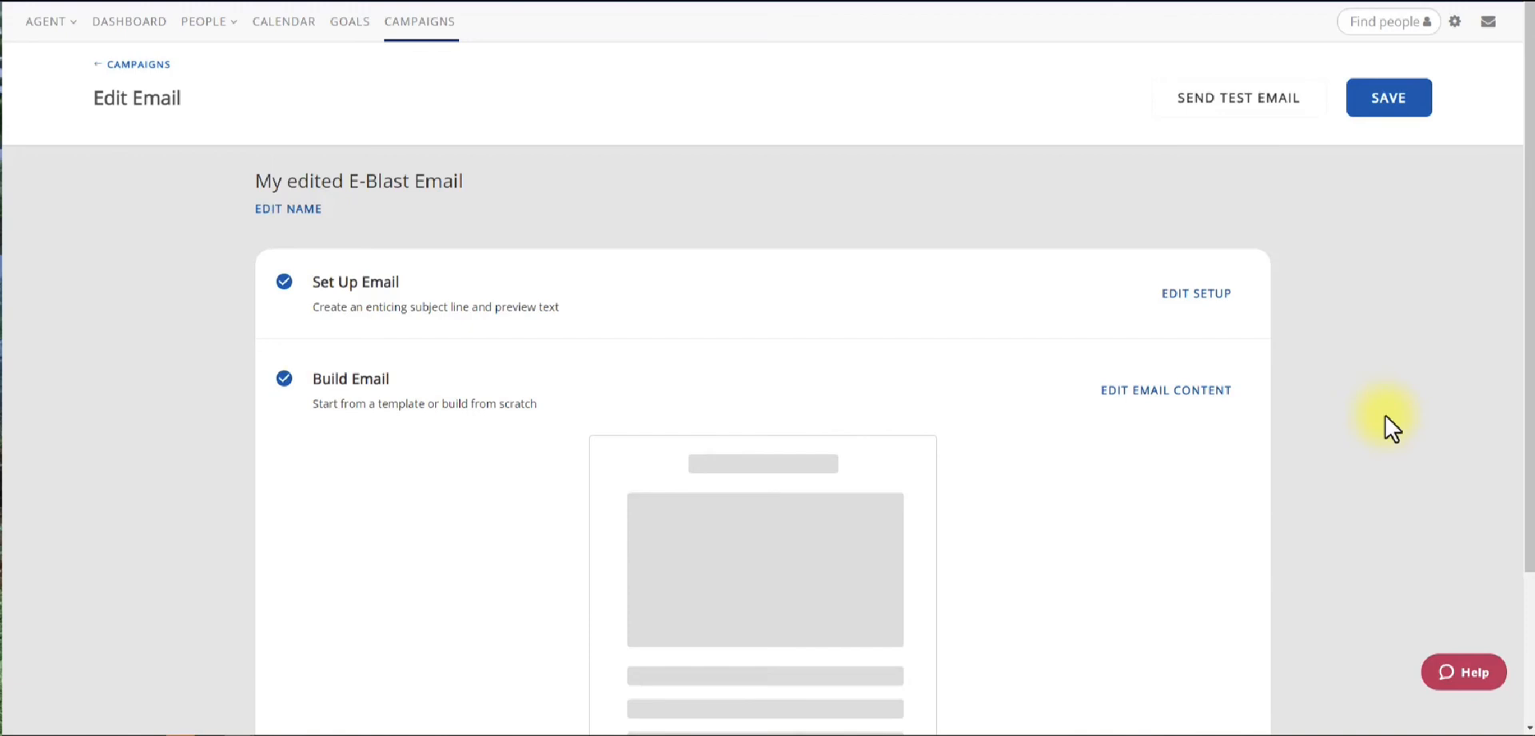
pyautogui.click(1383, 112)
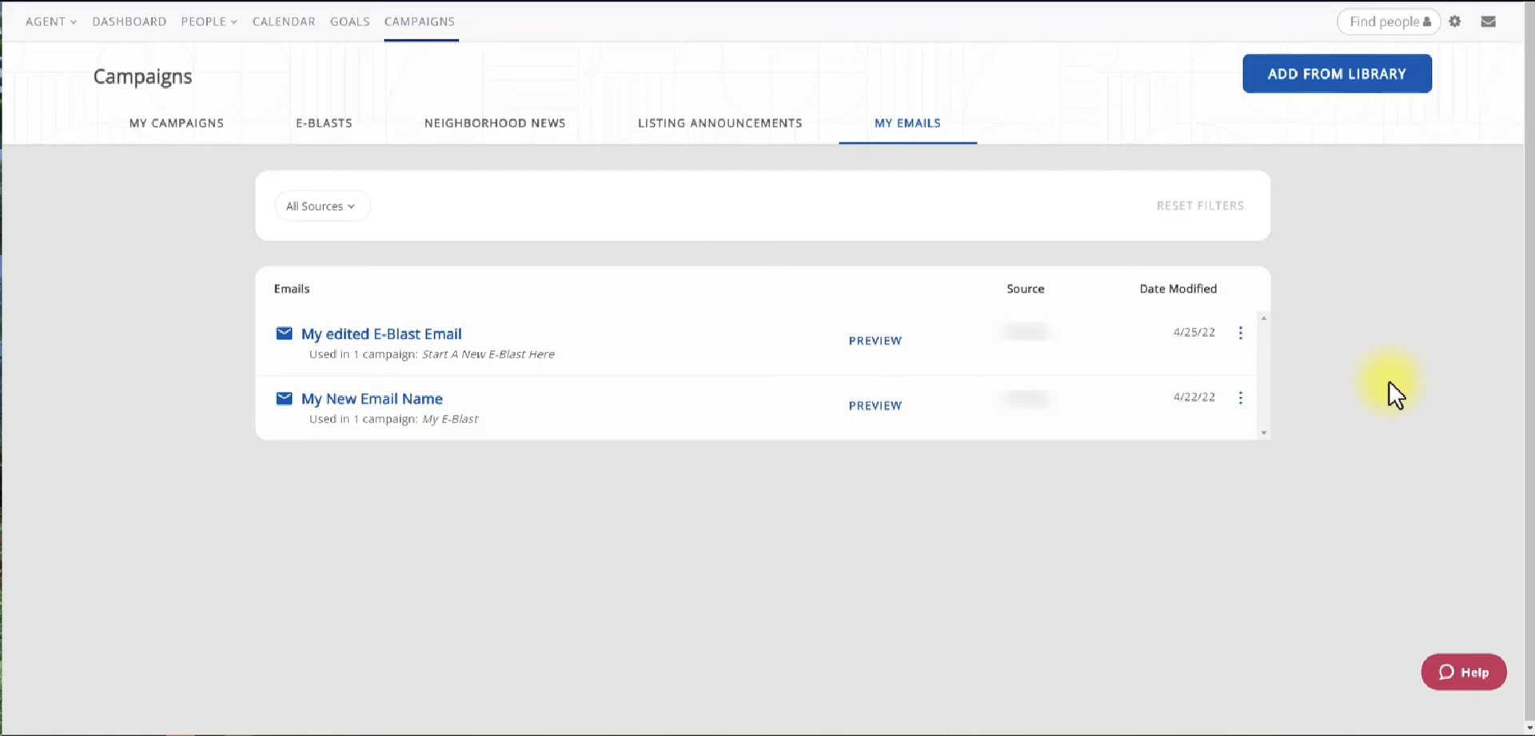
# - Open the e-blast campaign "Start A New E-Blast Here" and rename it "my Edited E-Blast Here"
pyautogui.click(328, 132)
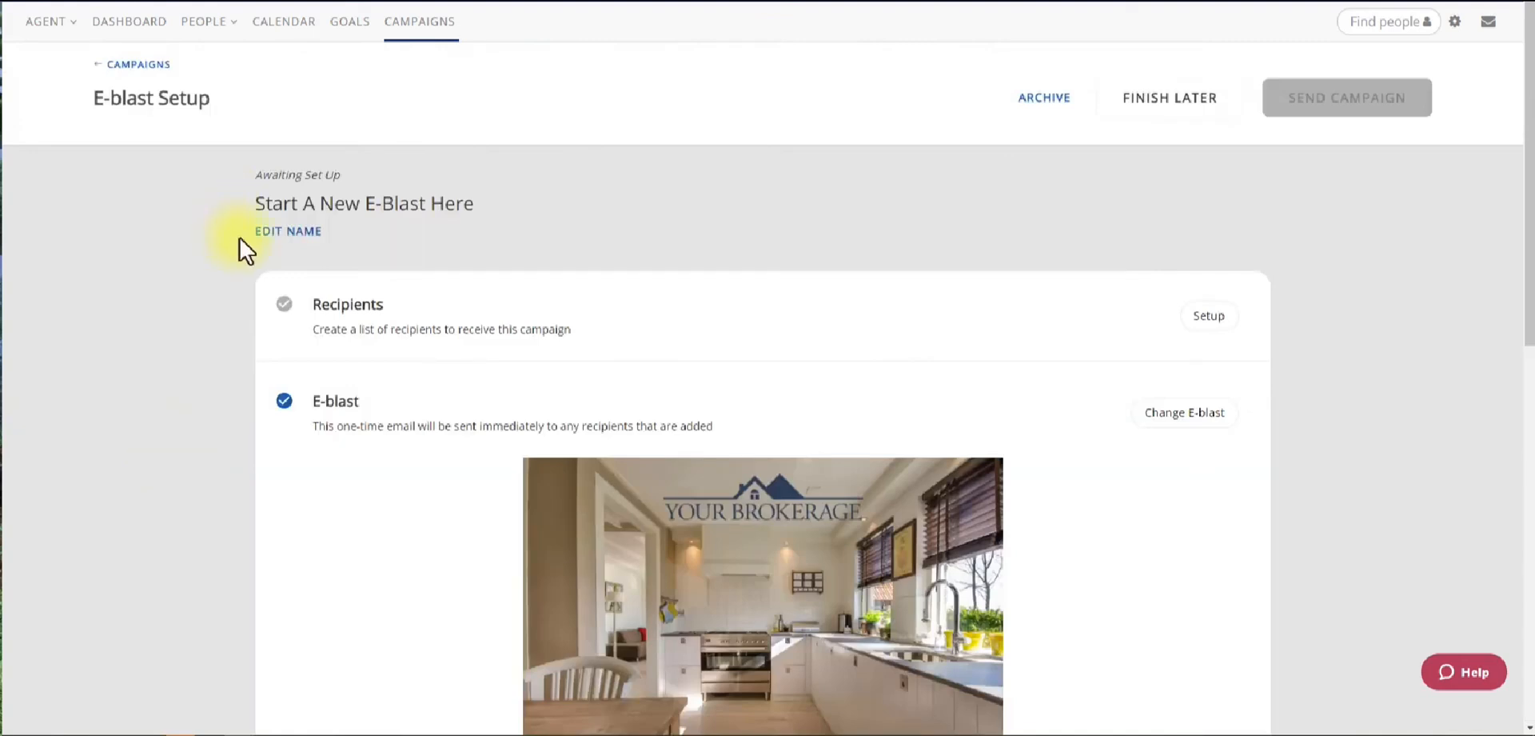
pyautogui.click(293, 234)
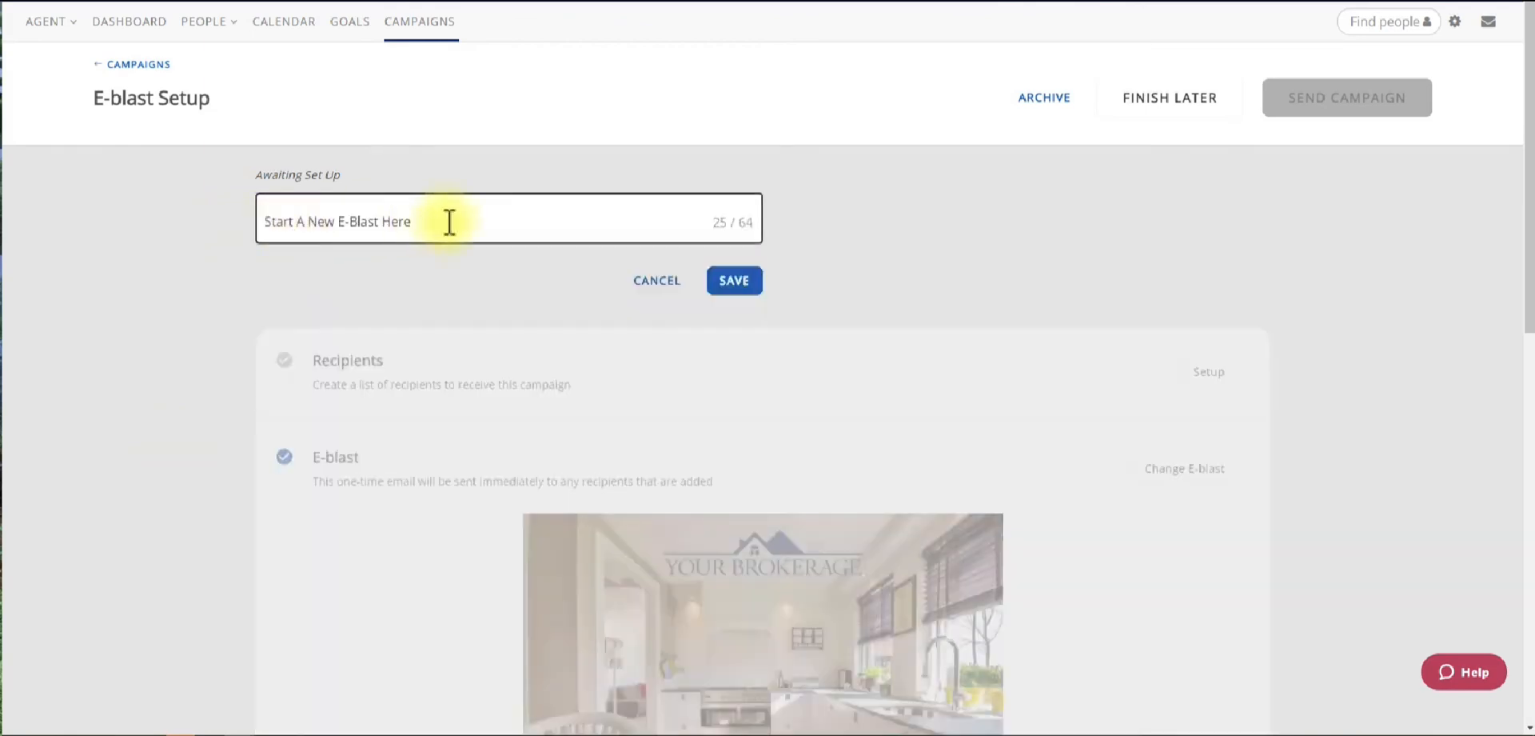
pyautogui.moveTo(335, 221); pyautogui.dragTo(226, 232)
pyautogui.write('my Edited')
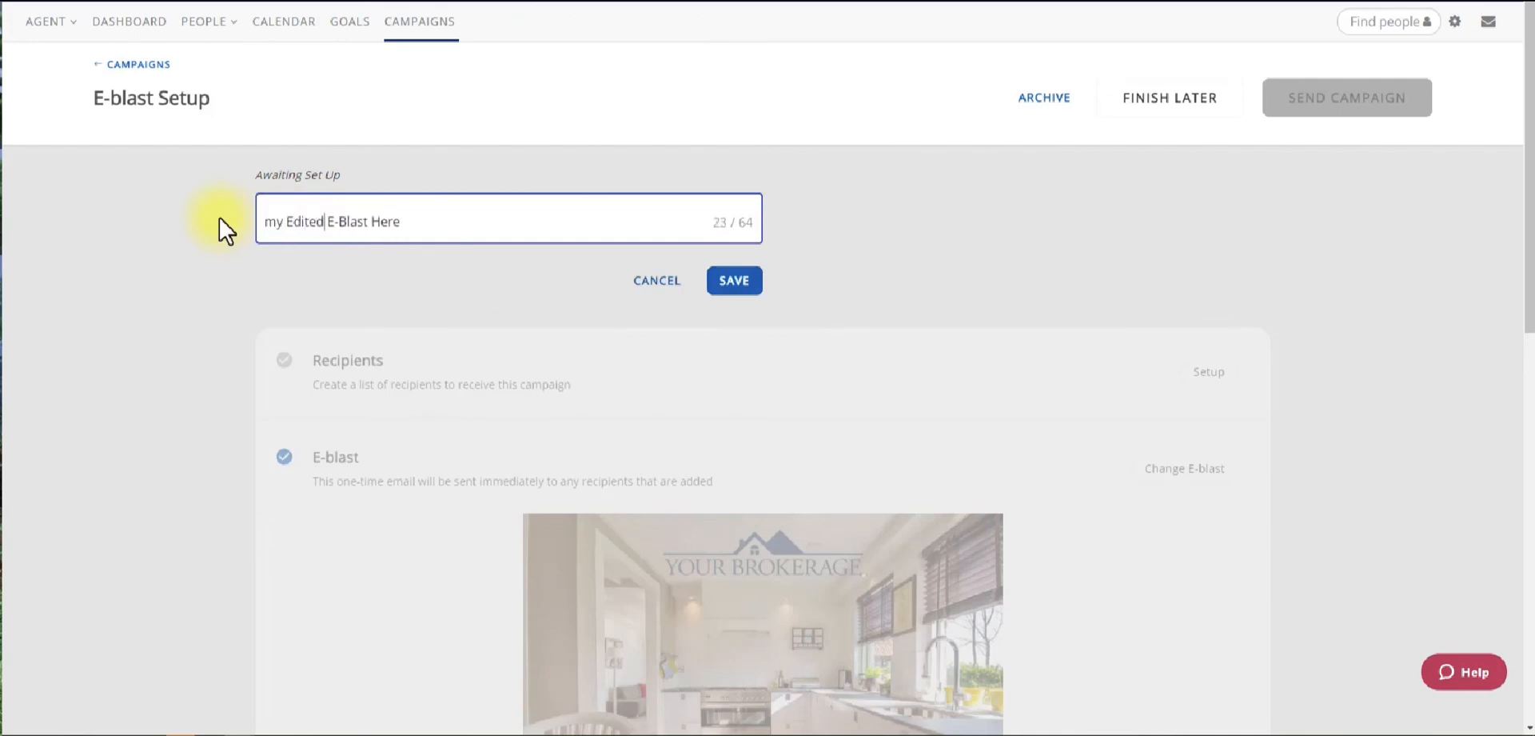
pyautogui.click(734, 280)
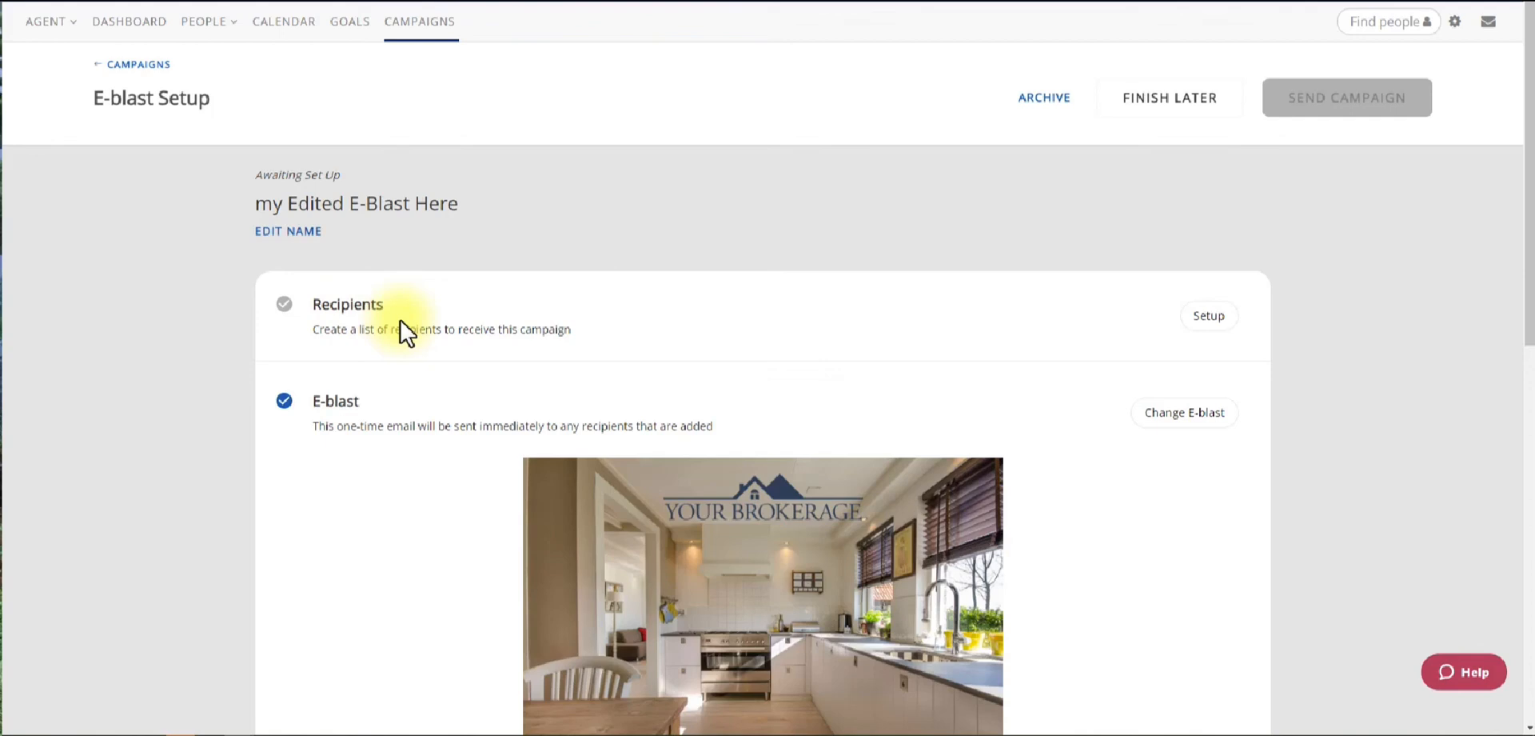
# - Start adding recipients to the e-blast and select the first six people in the contact list
pyautogui.click(1217, 324)
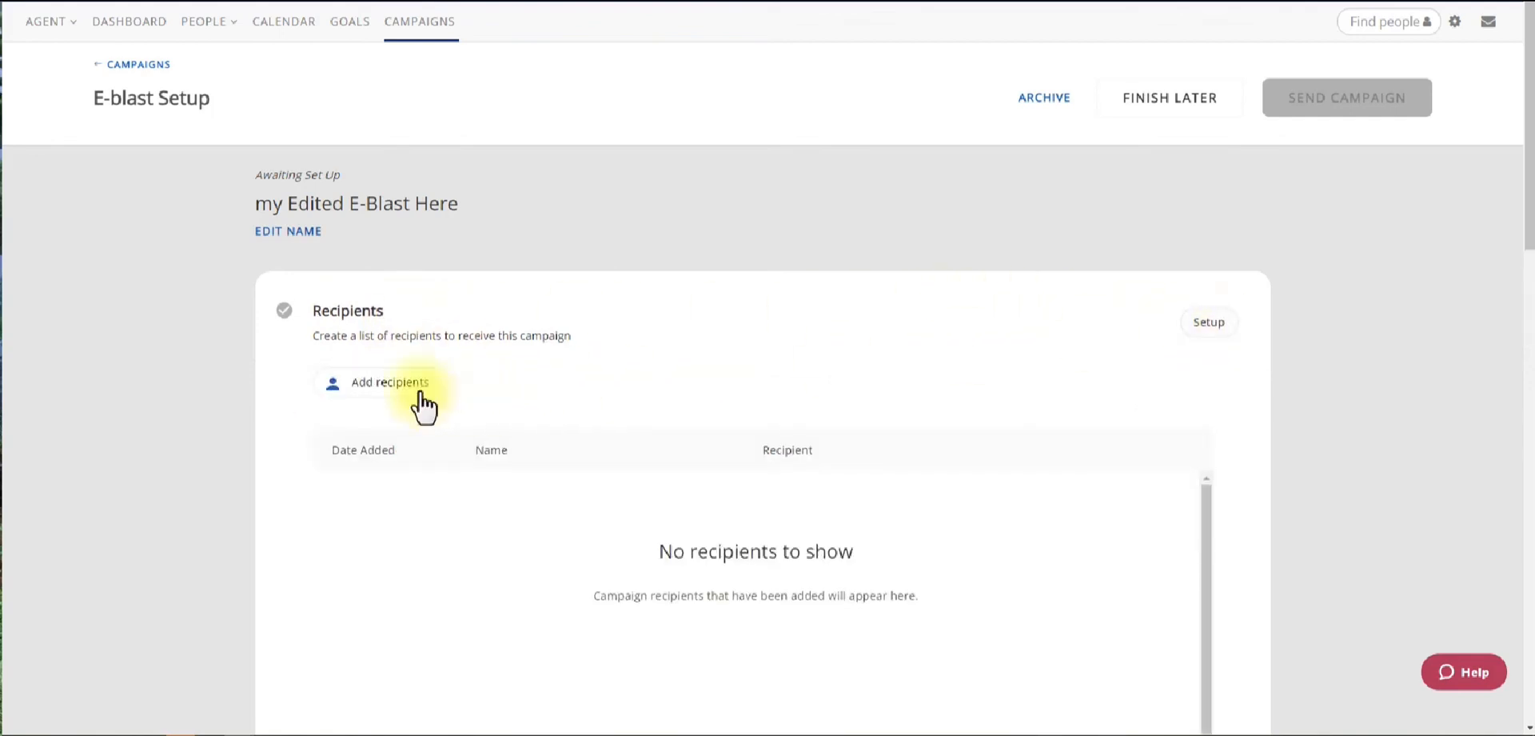
pyautogui.click(395, 384)
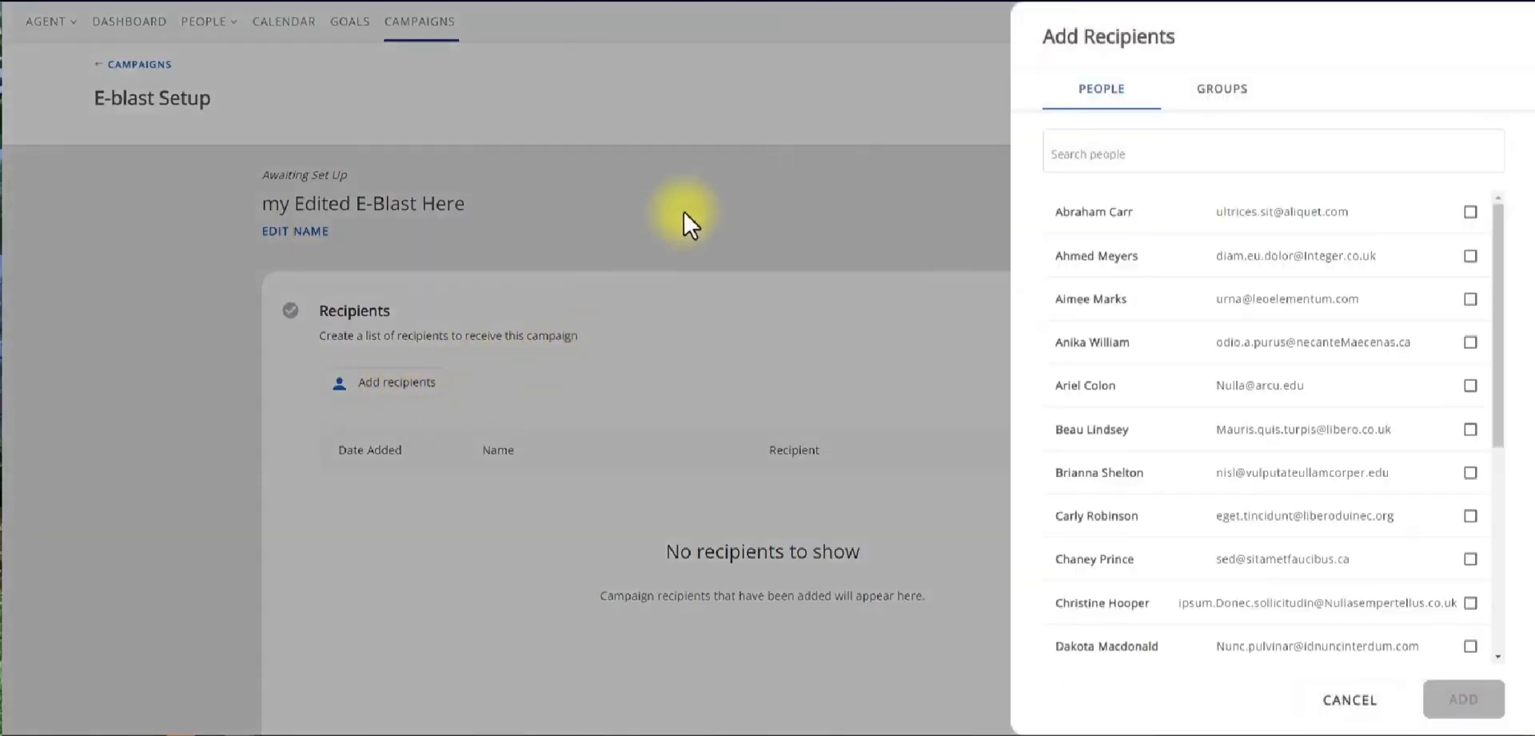
pyautogui.click(1470, 211)
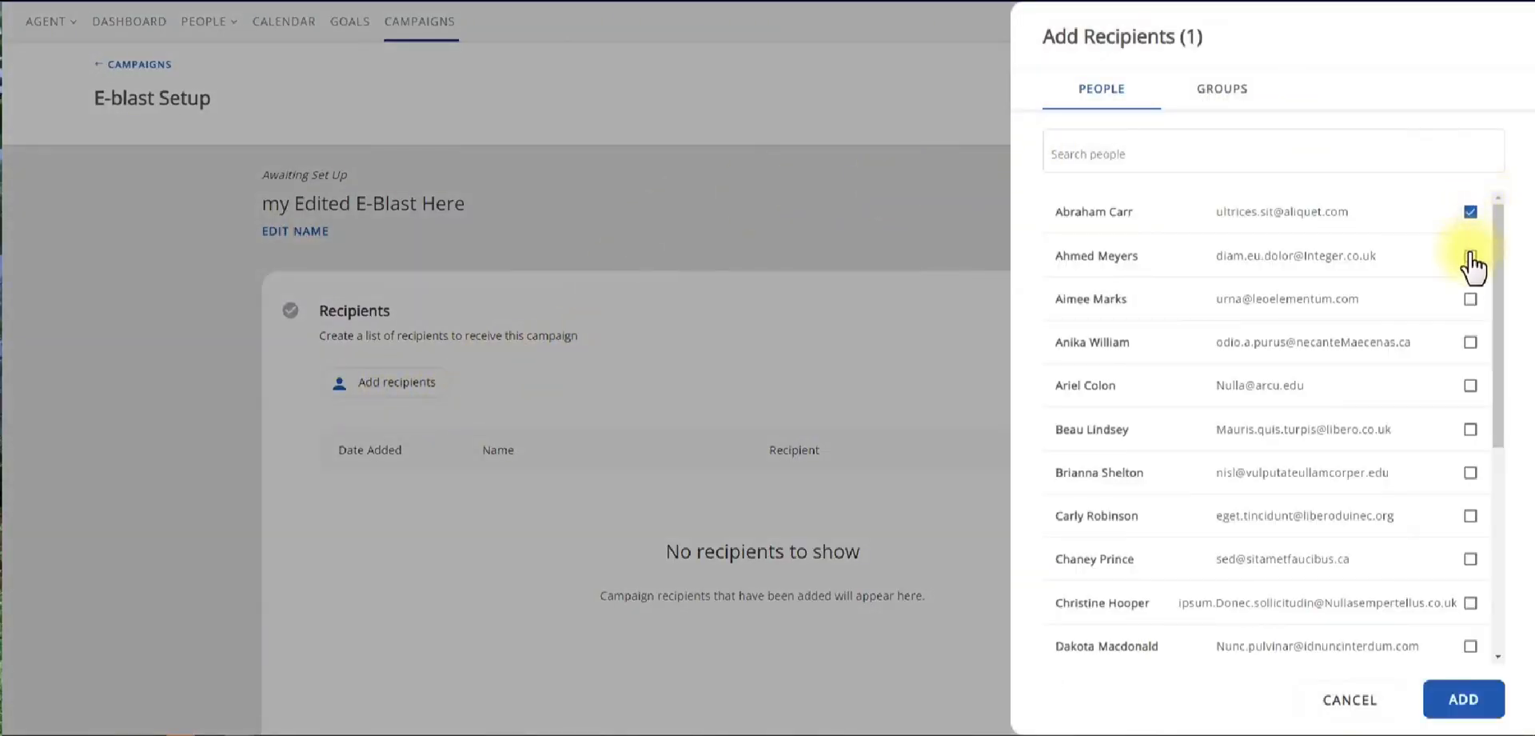
pyautogui.click(1470, 256)
pyautogui.click(1470, 298)
pyautogui.click(1470, 342)
pyautogui.click(1471, 384)
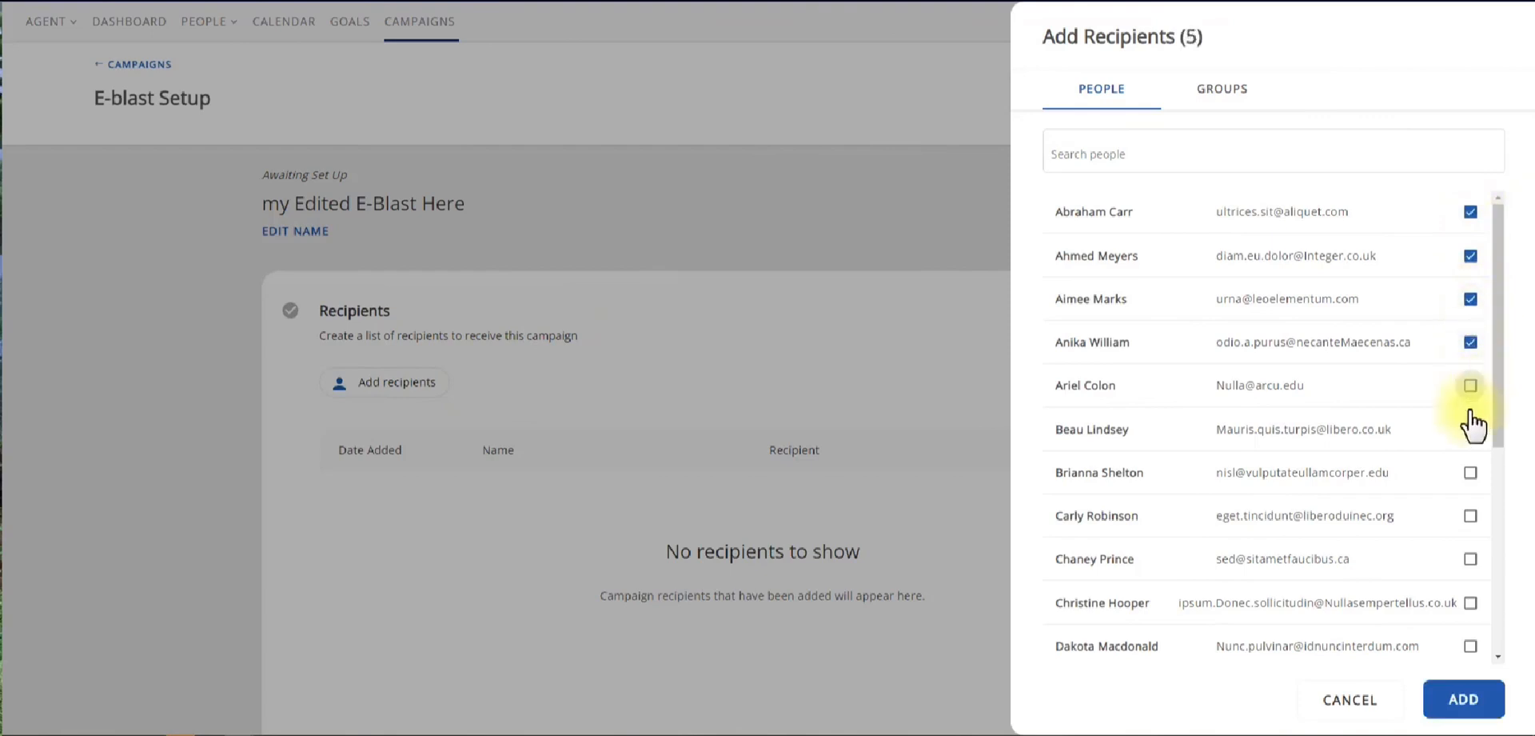
pyautogui.click(1471, 429)
# - Include the Open Houses group but not the imported contacts group, add the selected recipients to the campaign and save the list
pyautogui.click(1069, 151)
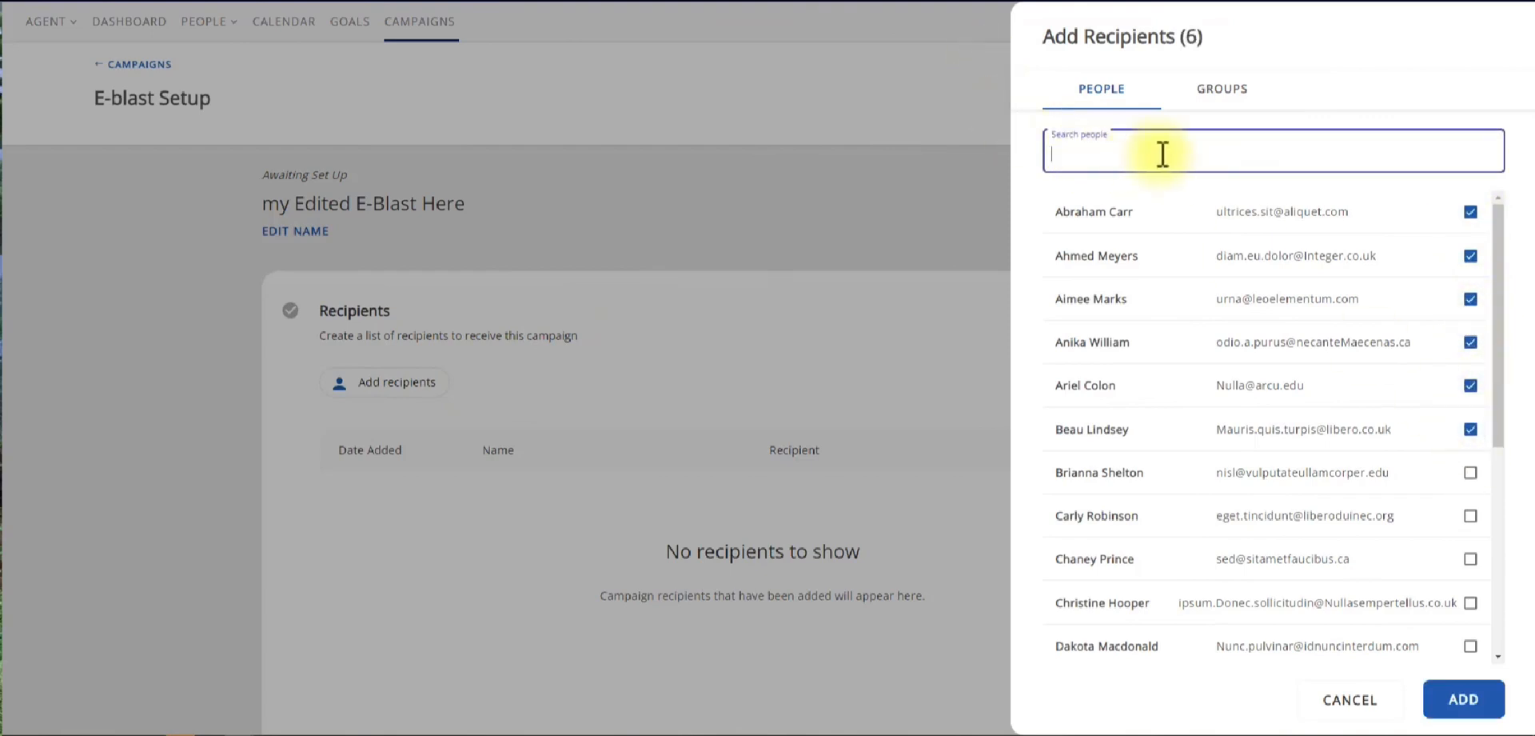
pyautogui.click(1223, 112)
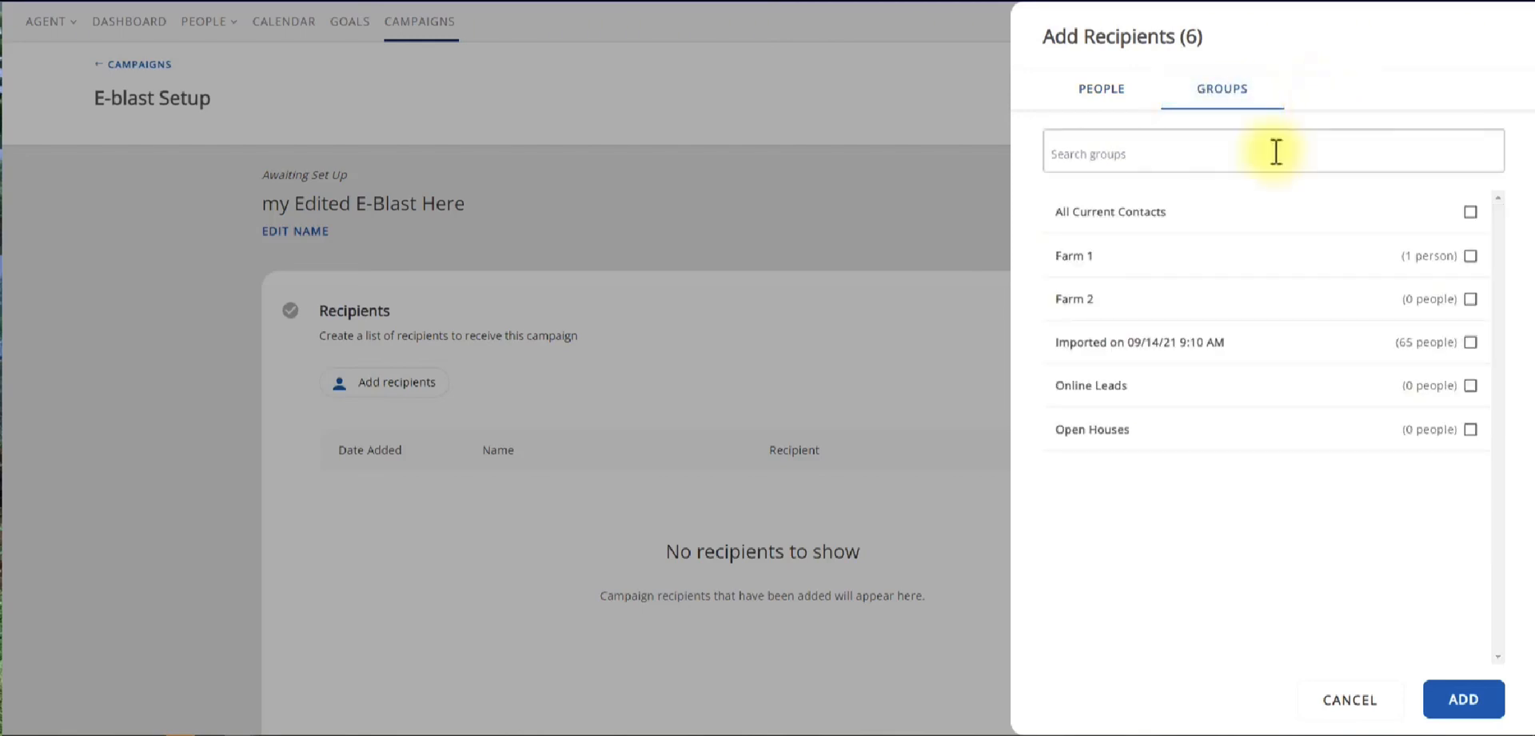
pyautogui.click(1475, 343)
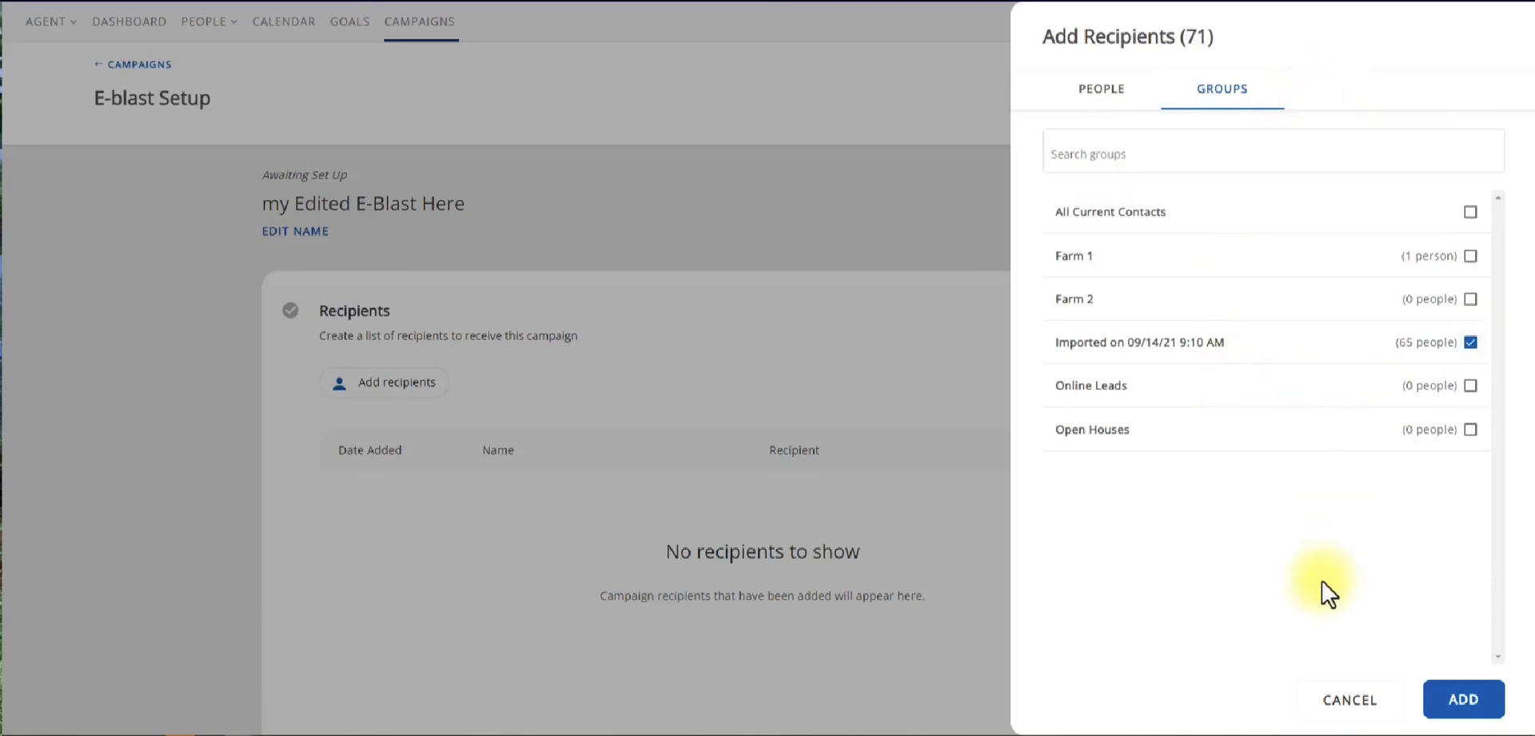
pyautogui.click(1470, 429)
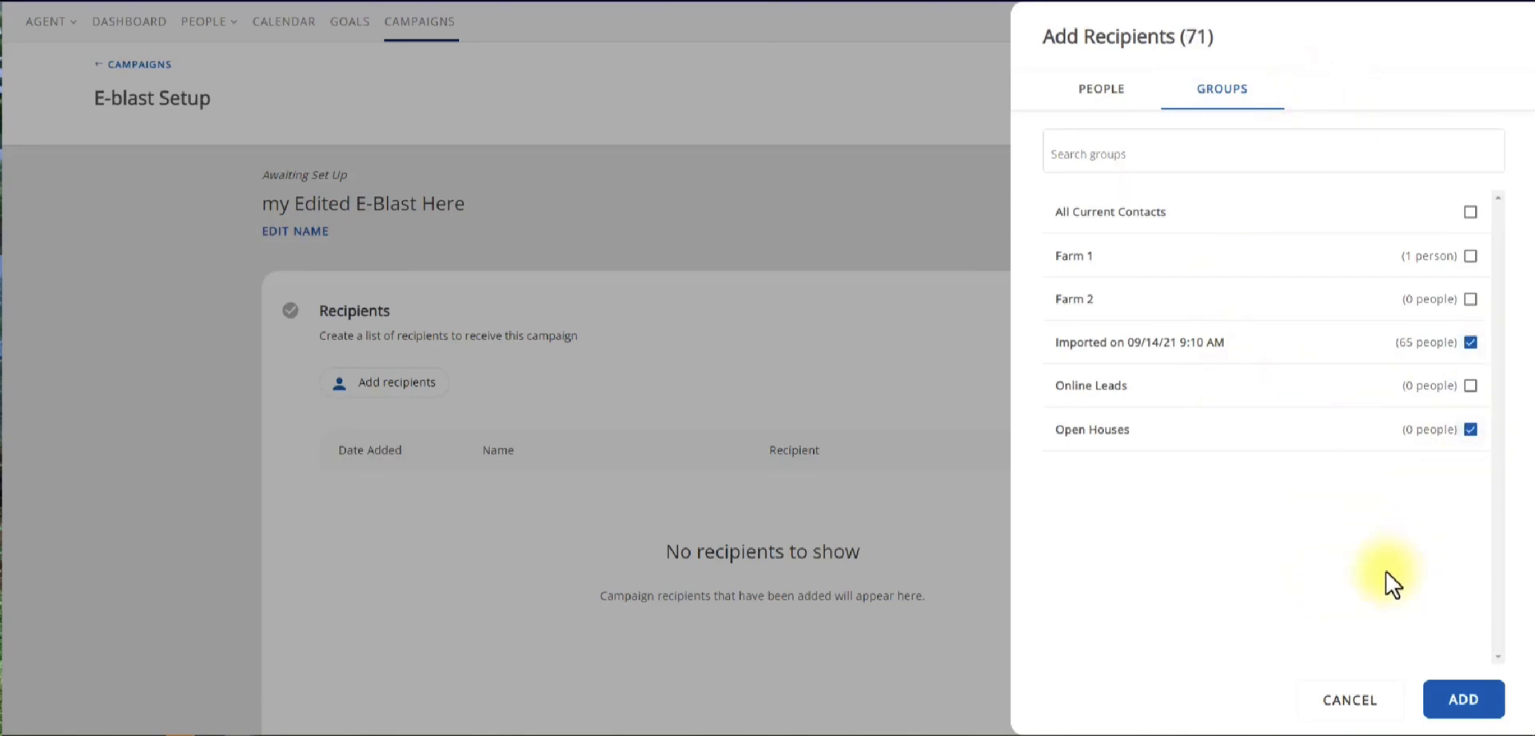
pyautogui.click(1473, 344)
pyautogui.click(1481, 707)
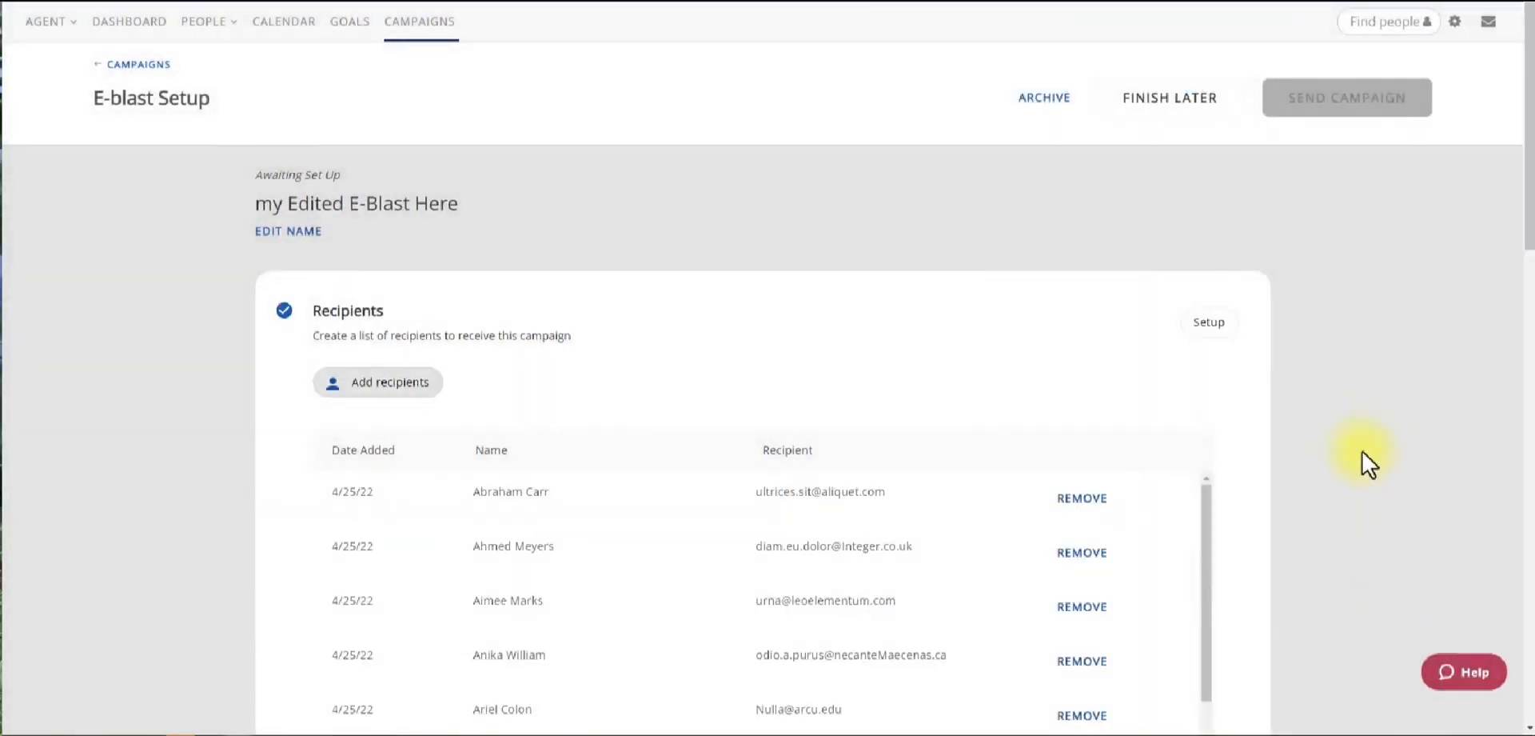
pyautogui.scroll(-2, 1369, 463)
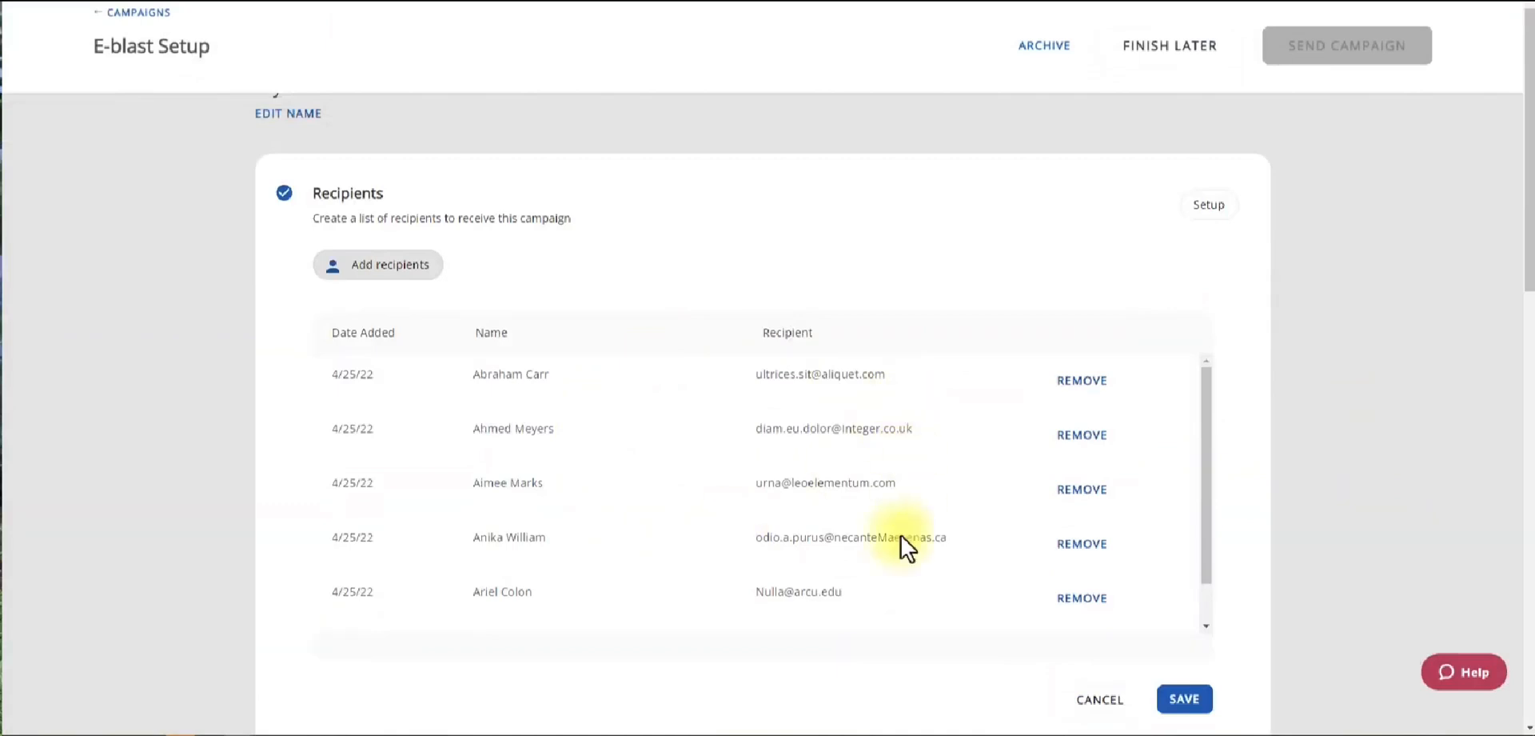
pyautogui.click(1186, 703)
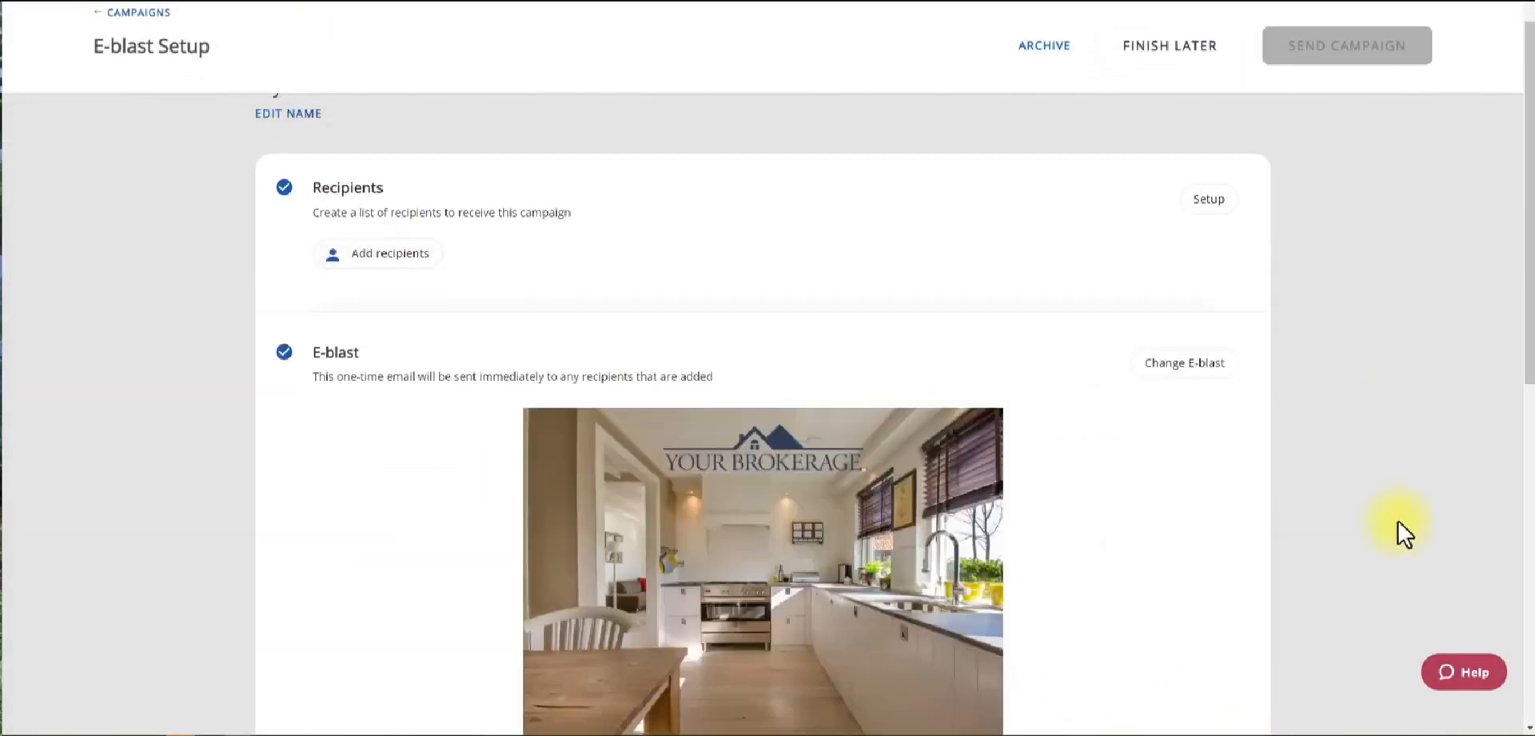
# - Send the campaign and return to the list of e-blasts
pyautogui.scroll(2, 1405, 534)
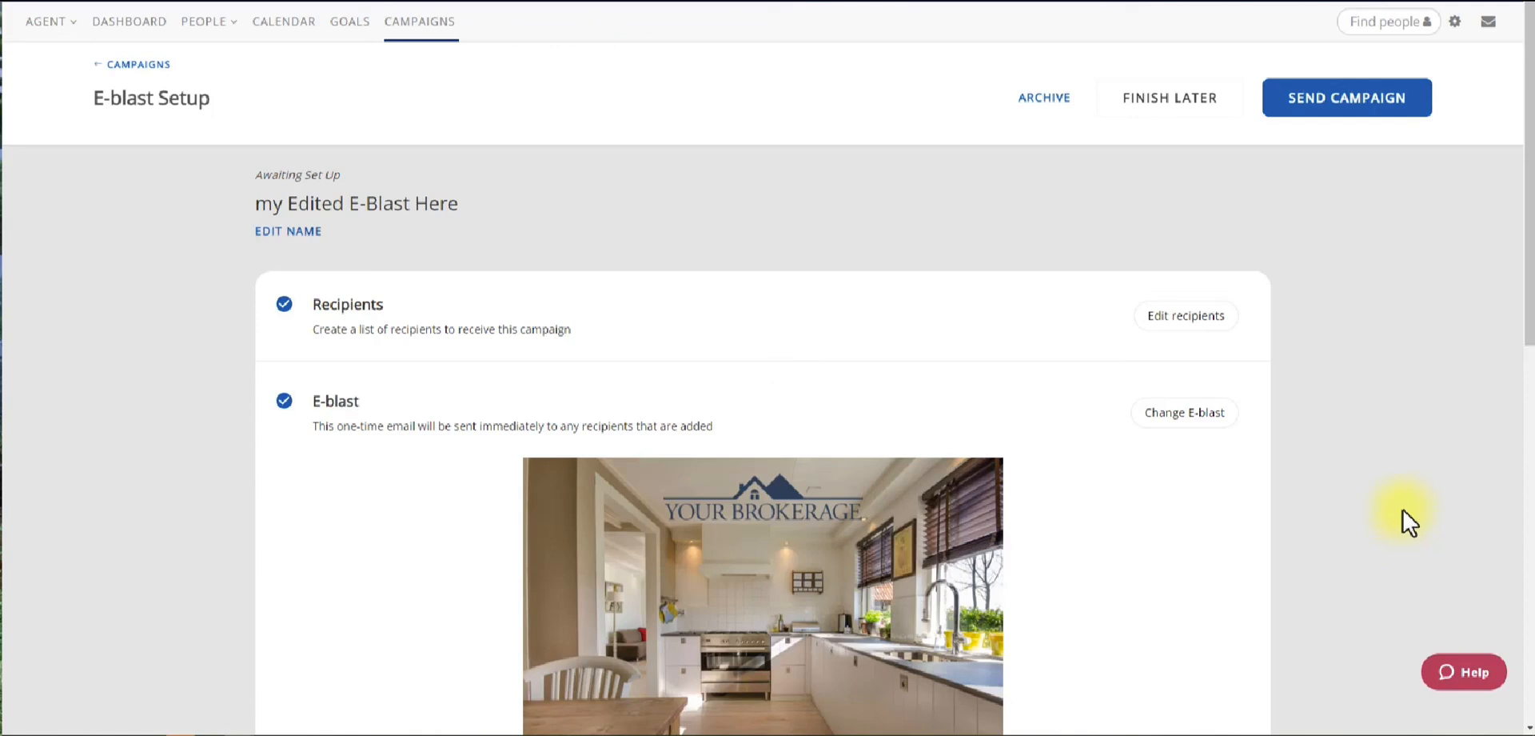
pyautogui.click(1327, 112)
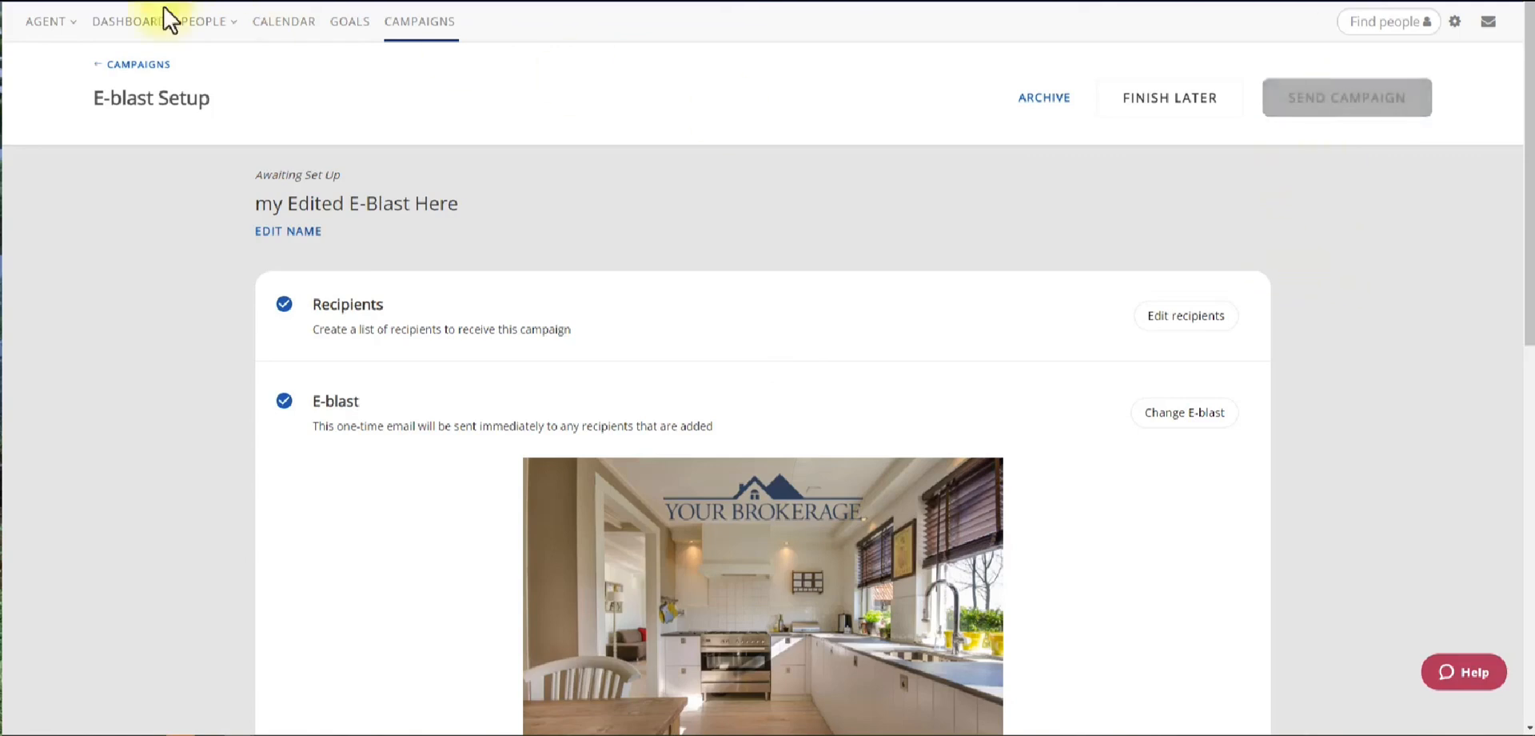
pyautogui.click(127, 66)
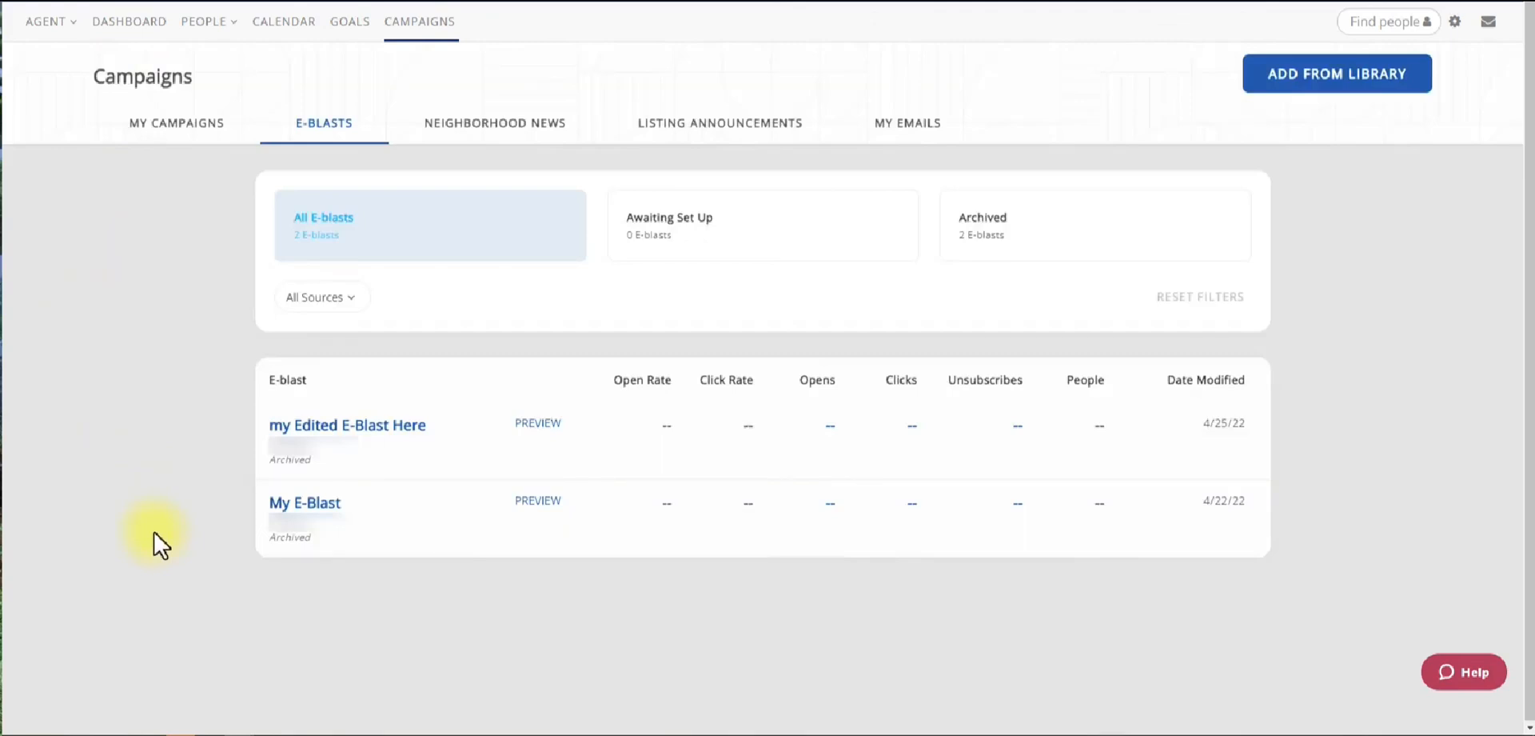
# - Check the status line of the sent e-blast in the e-blasts list
pyautogui.tripleClick(271, 465)
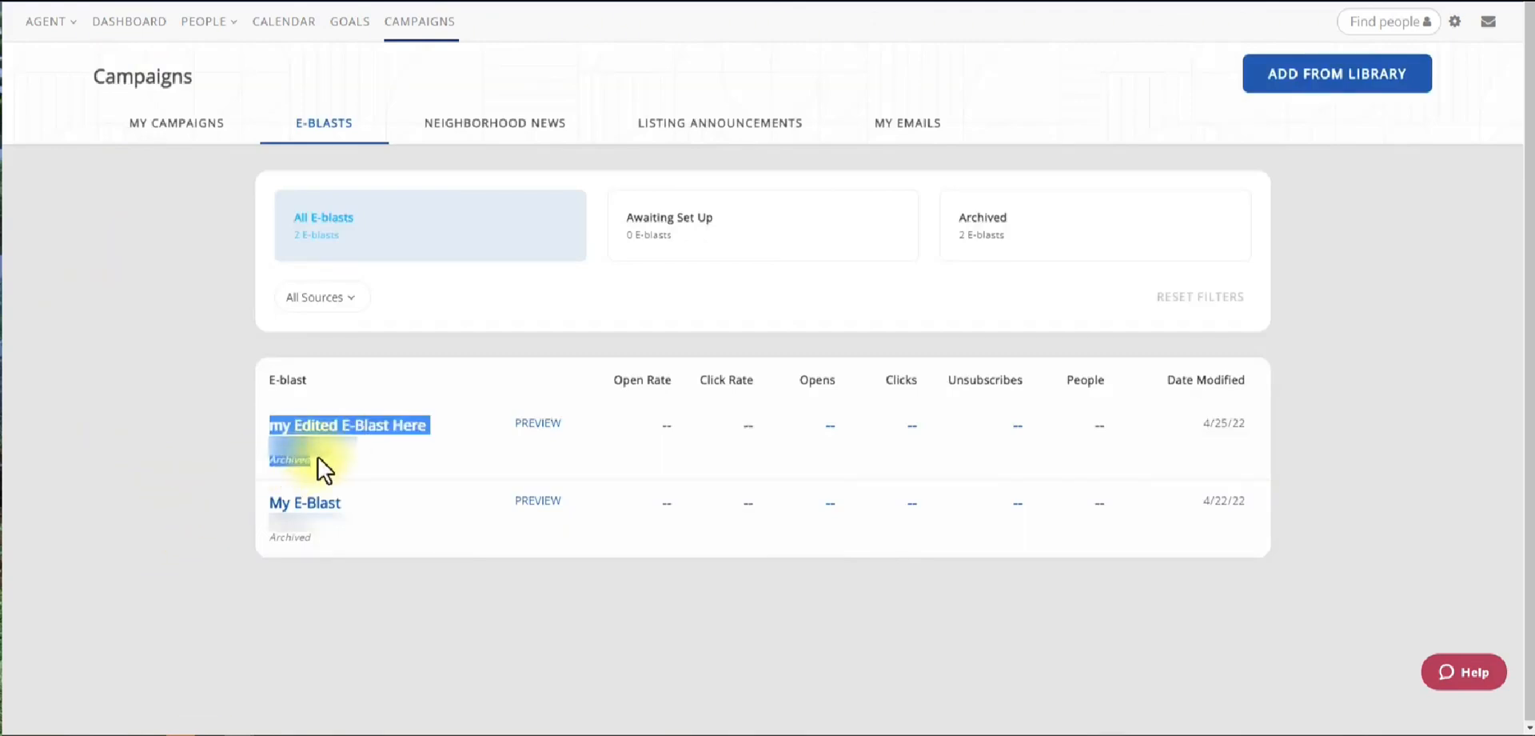
pyautogui.click(268, 469)
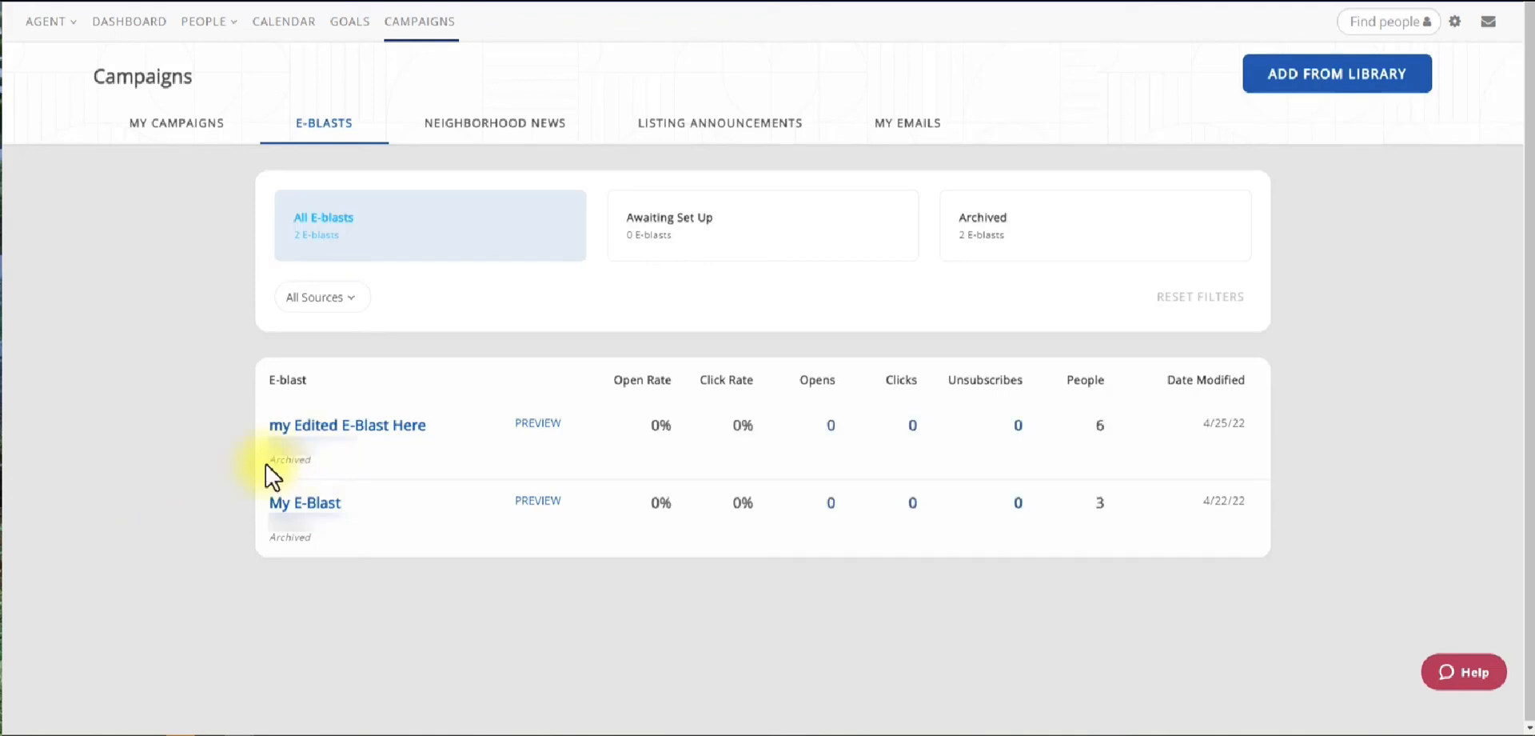
pyautogui.doubleClick(299, 459)
pyautogui.click(221, 510)
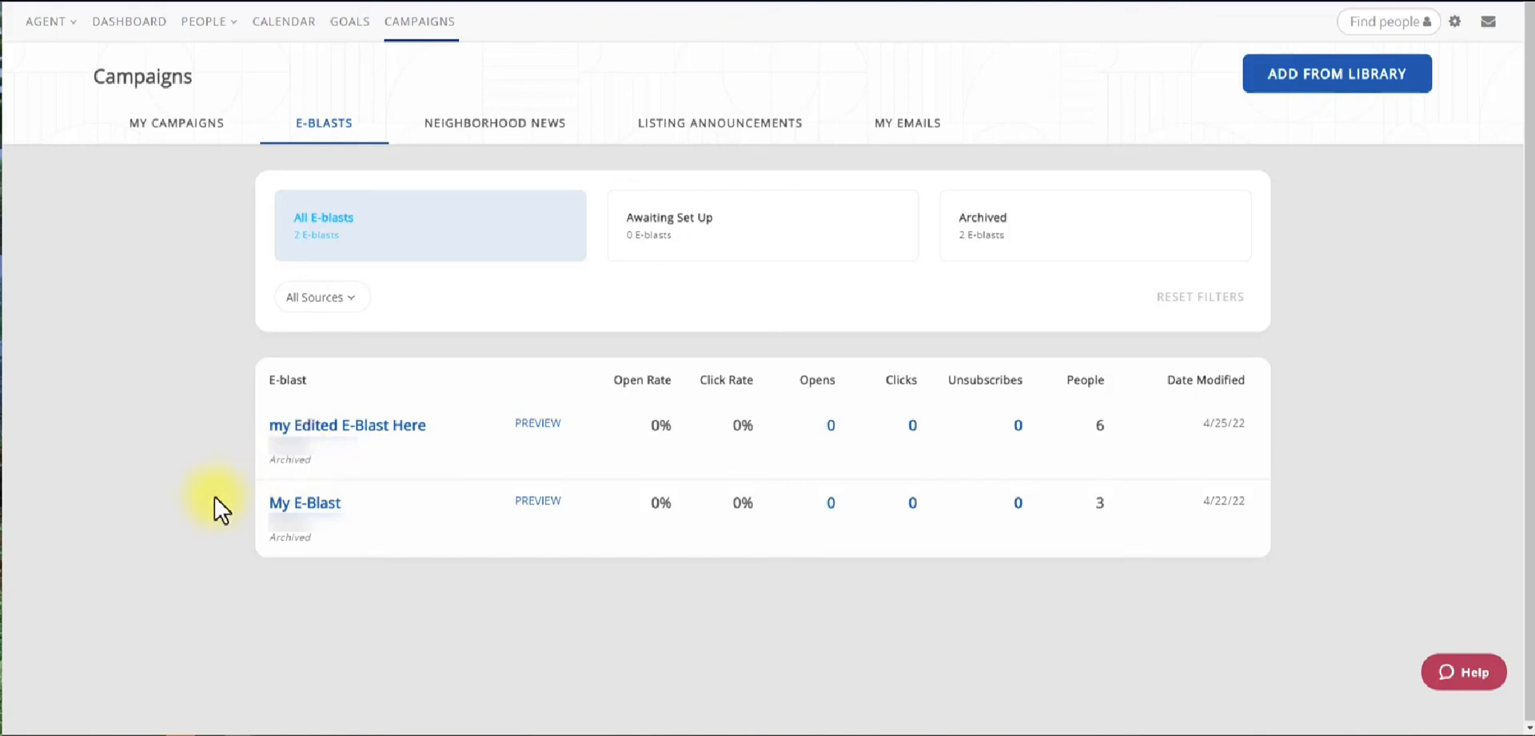